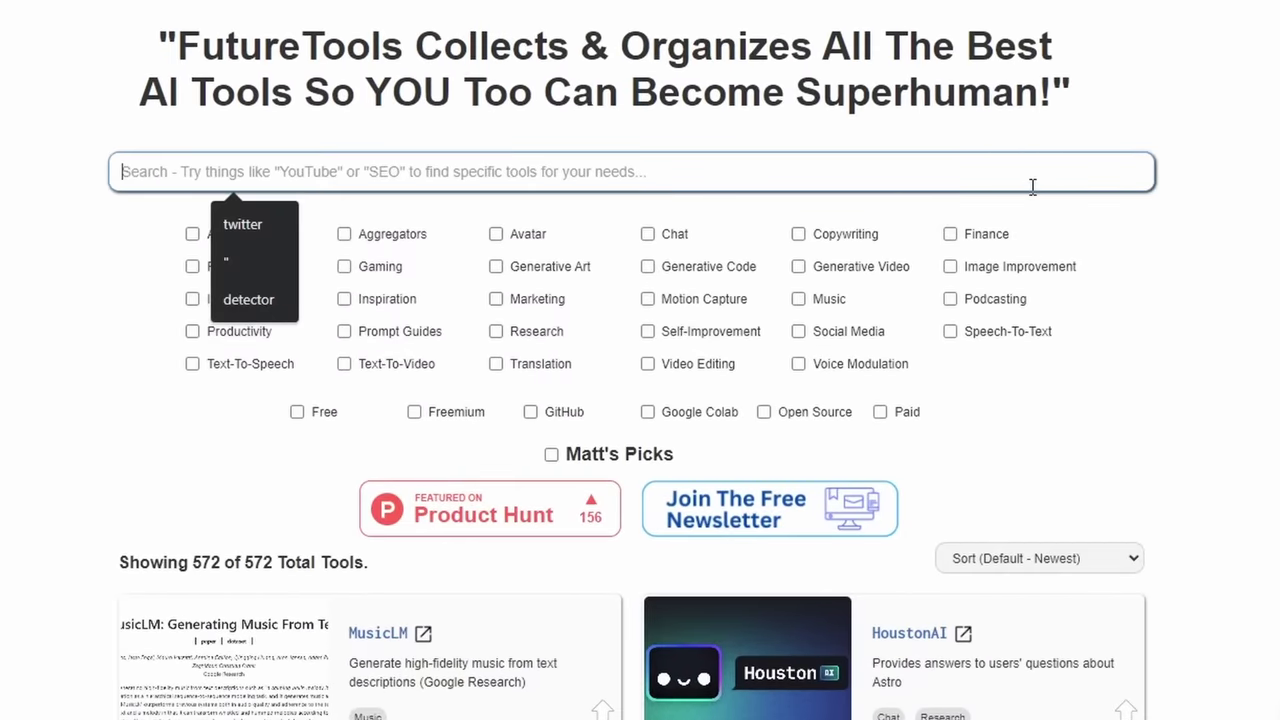
# Step: Search FutureTools for 'web design' and scroll down to the Mixo listing
pyautogui.write('web design')
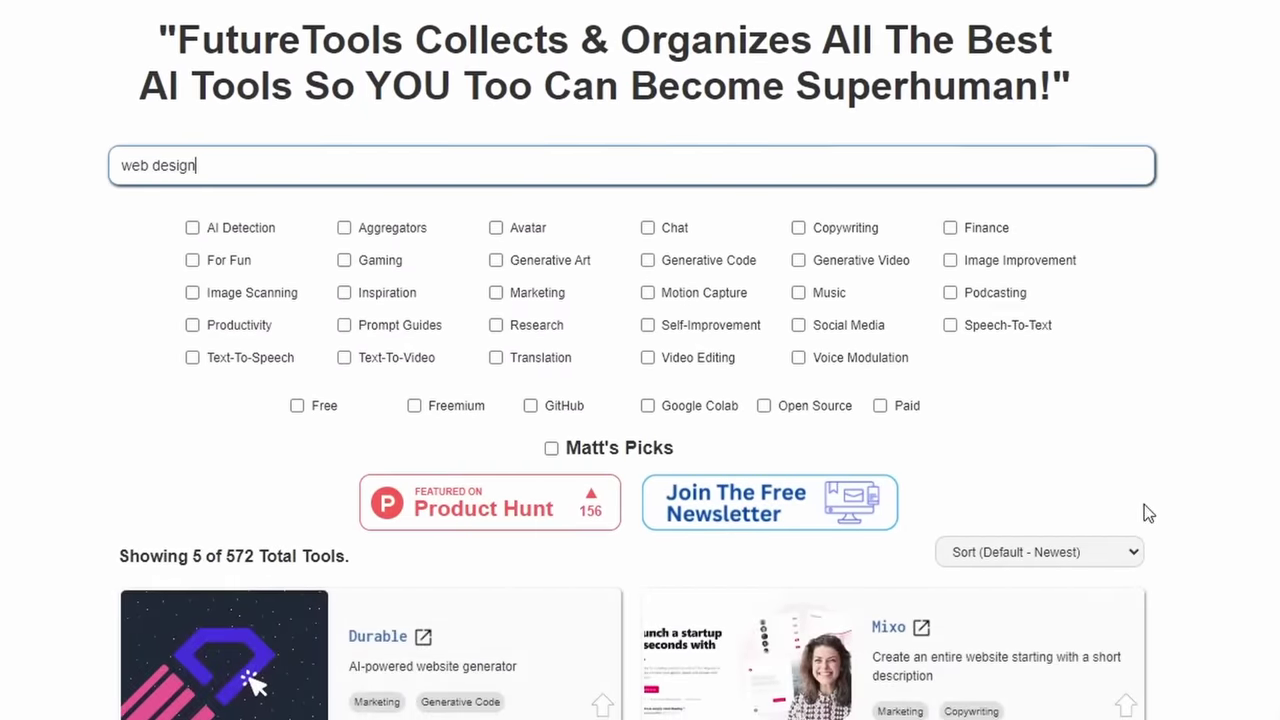
pyautogui.scroll(-2, 1143, 508)
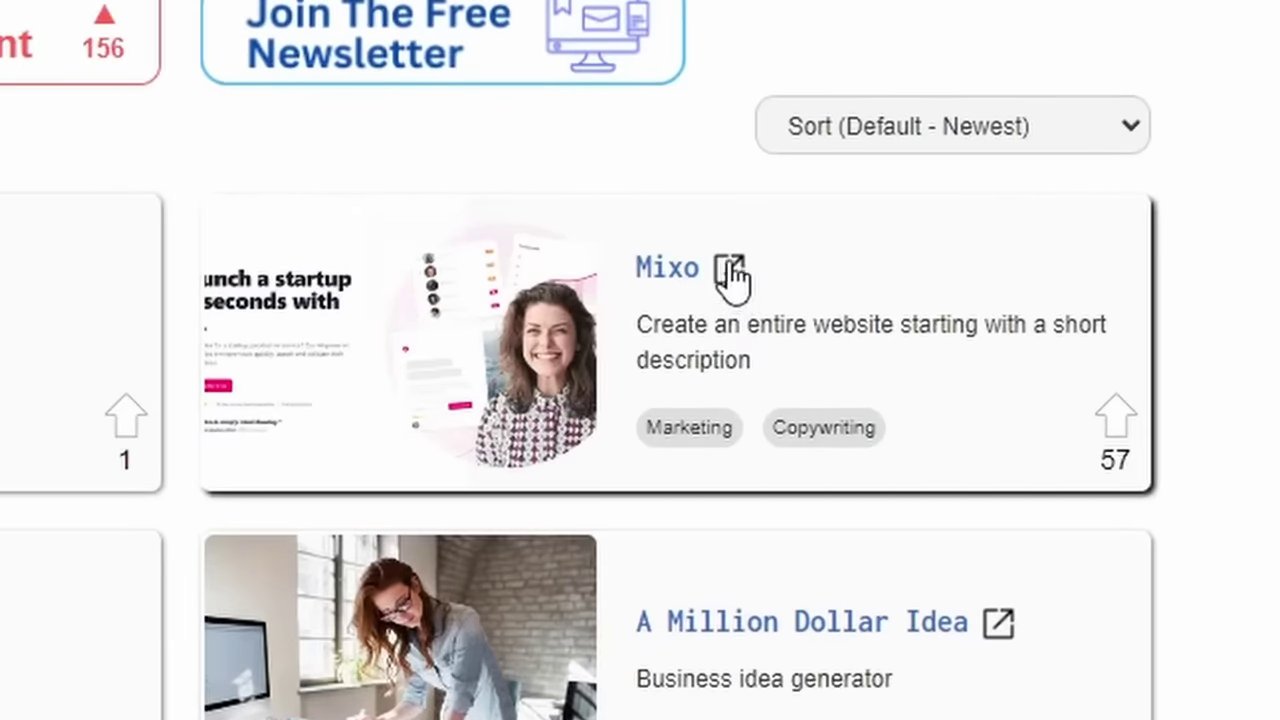
# Step: Open Mixo and generate a site for an AI Chrome extension that finds Twitter questions to answer
pyautogui.click(730, 268)
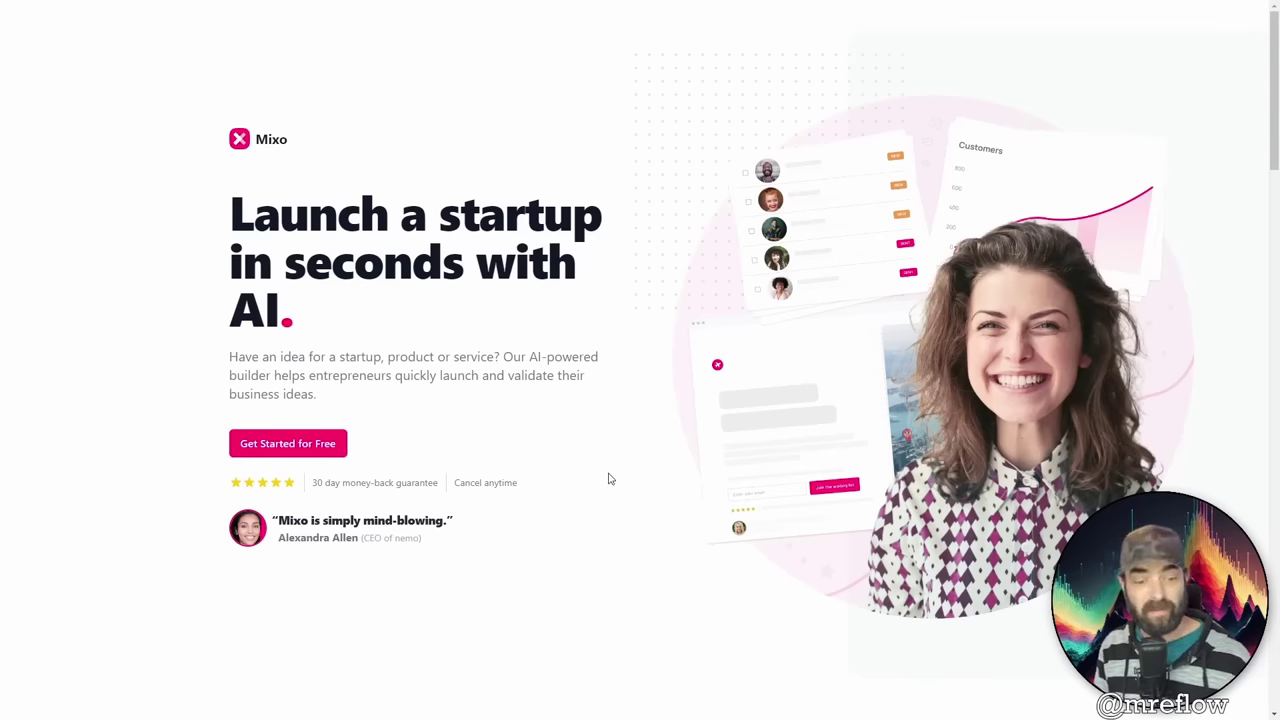
pyautogui.click(315, 452)
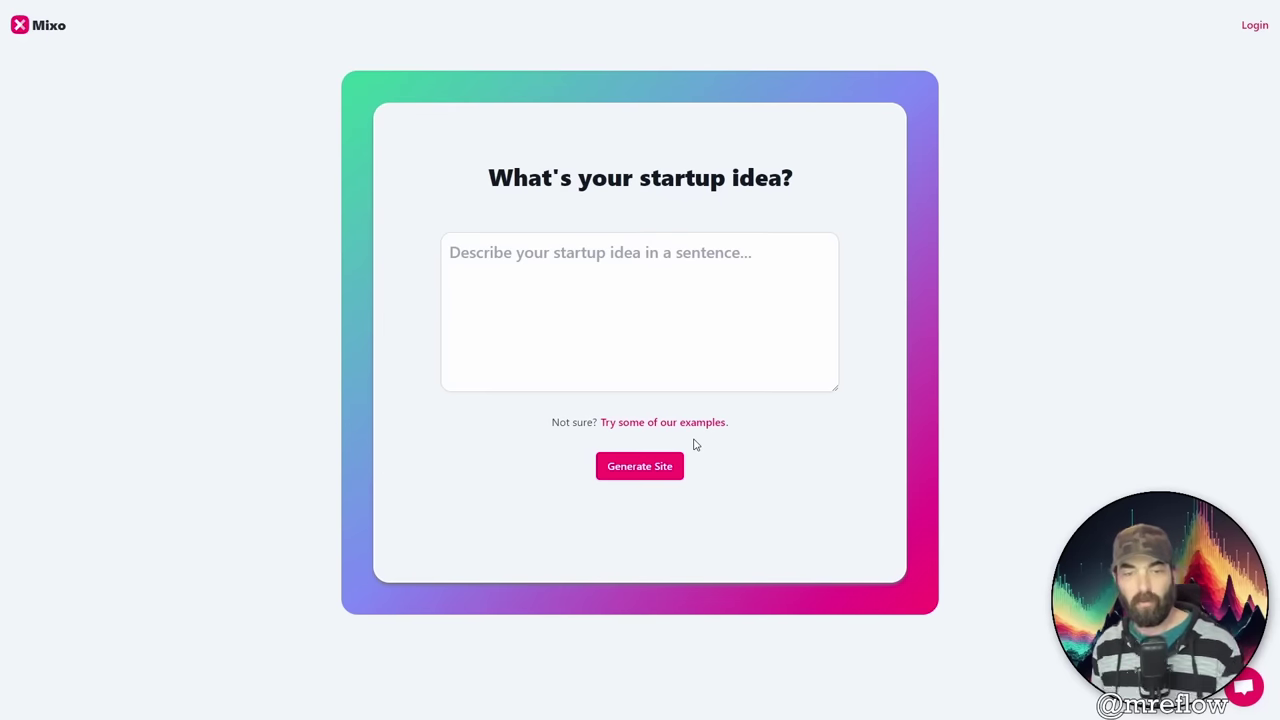
pyautogui.click(574, 249)
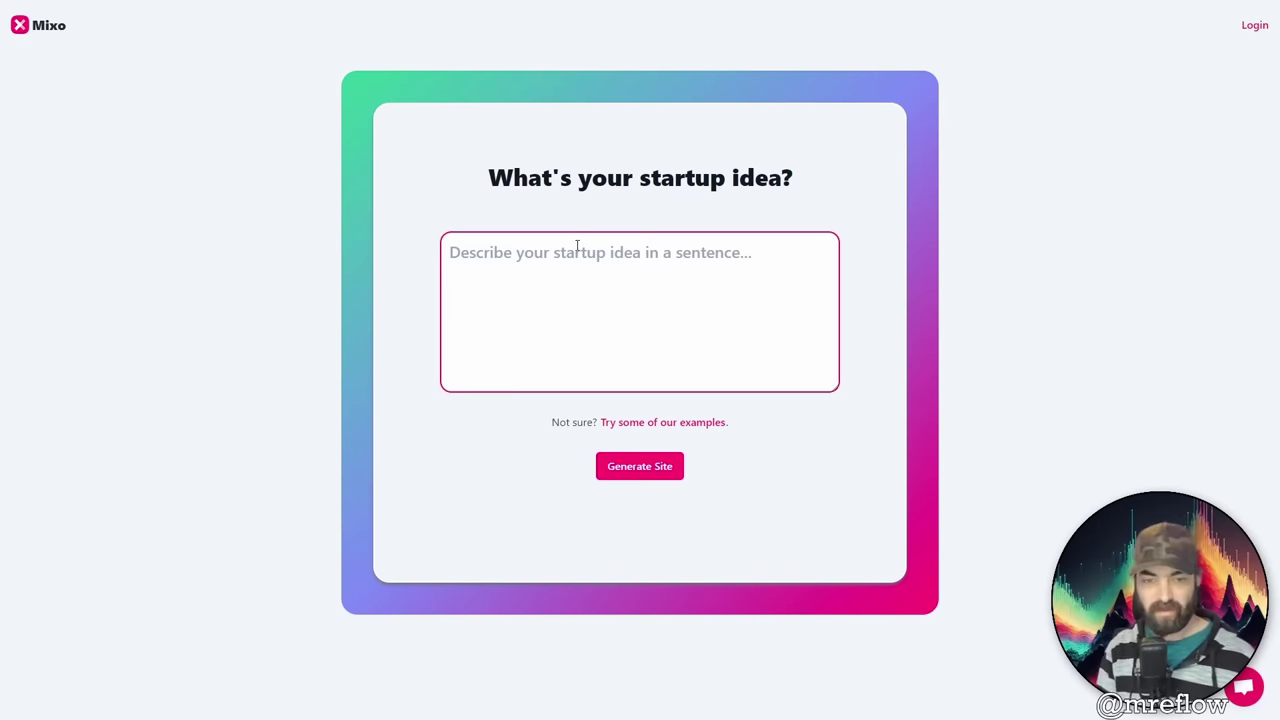
pyautogui.write('A chrom')
pyautogui.write('e')
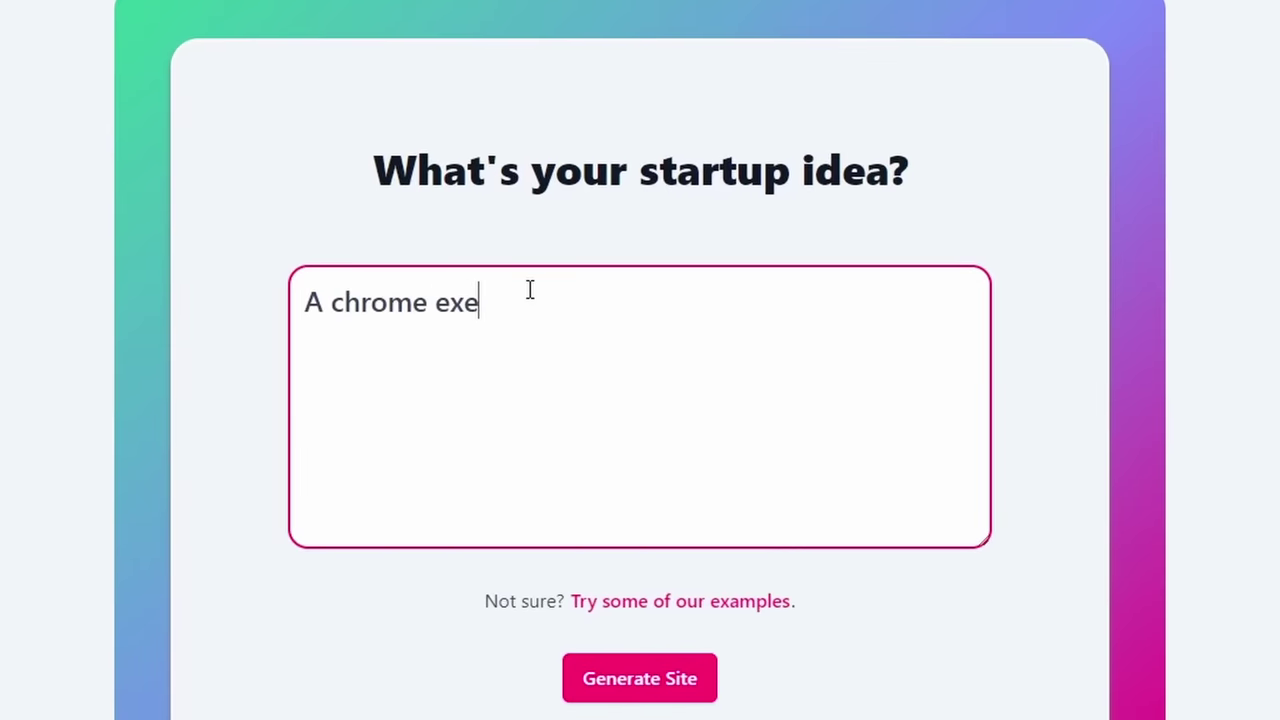
pyautogui.press('BackSpace')
pyautogui.write('tension that uses AI')
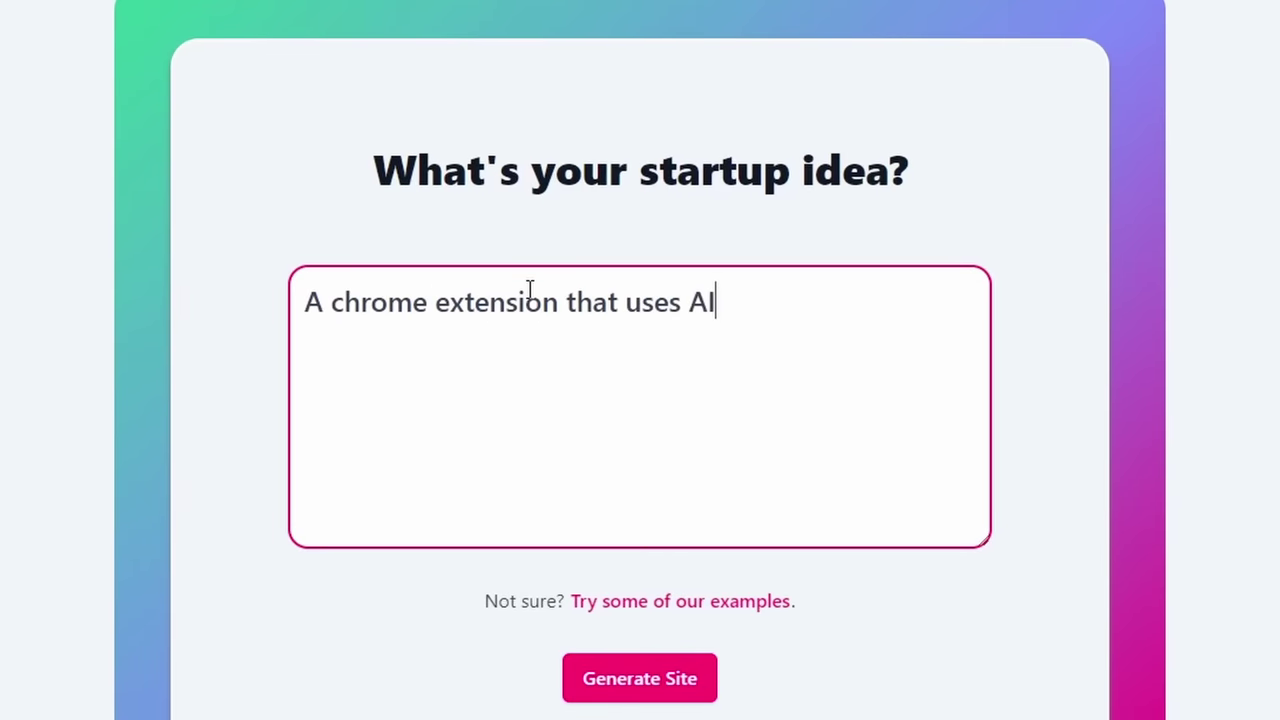
pyautogui.write(' to search Twitte')
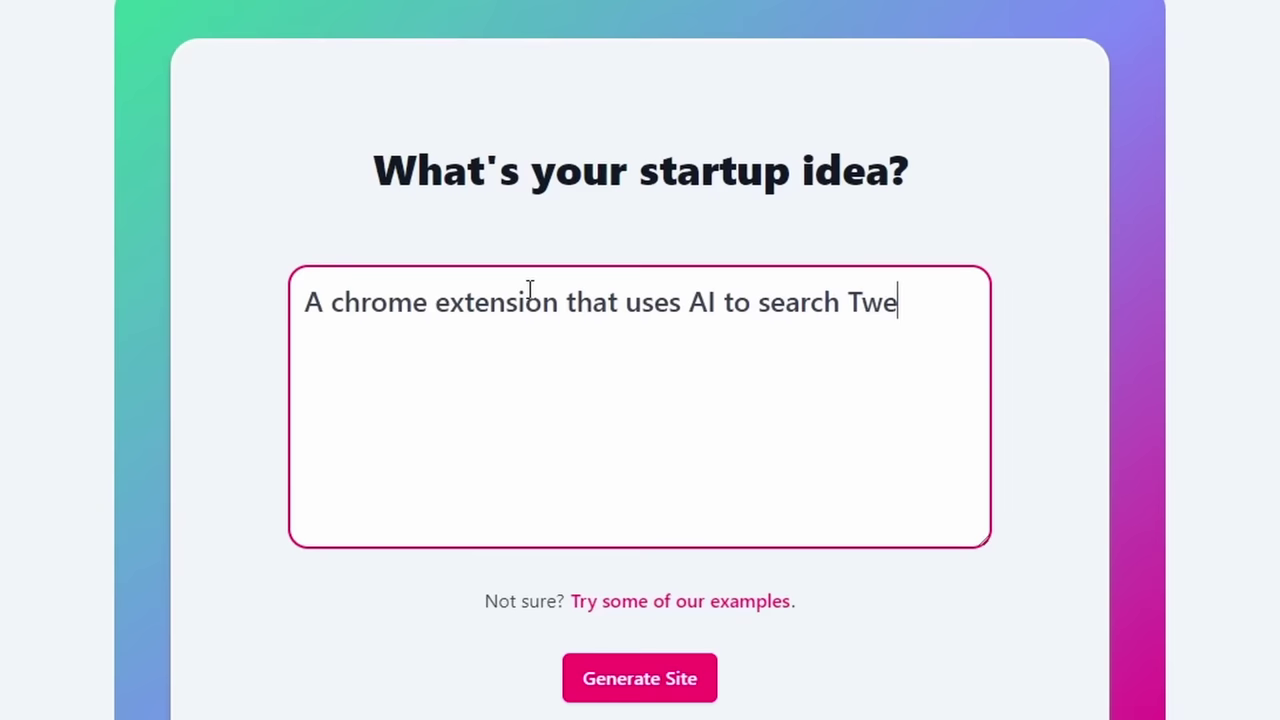
pyautogui.press('BackSpace')
pyautogui.write('itter and find relevant')
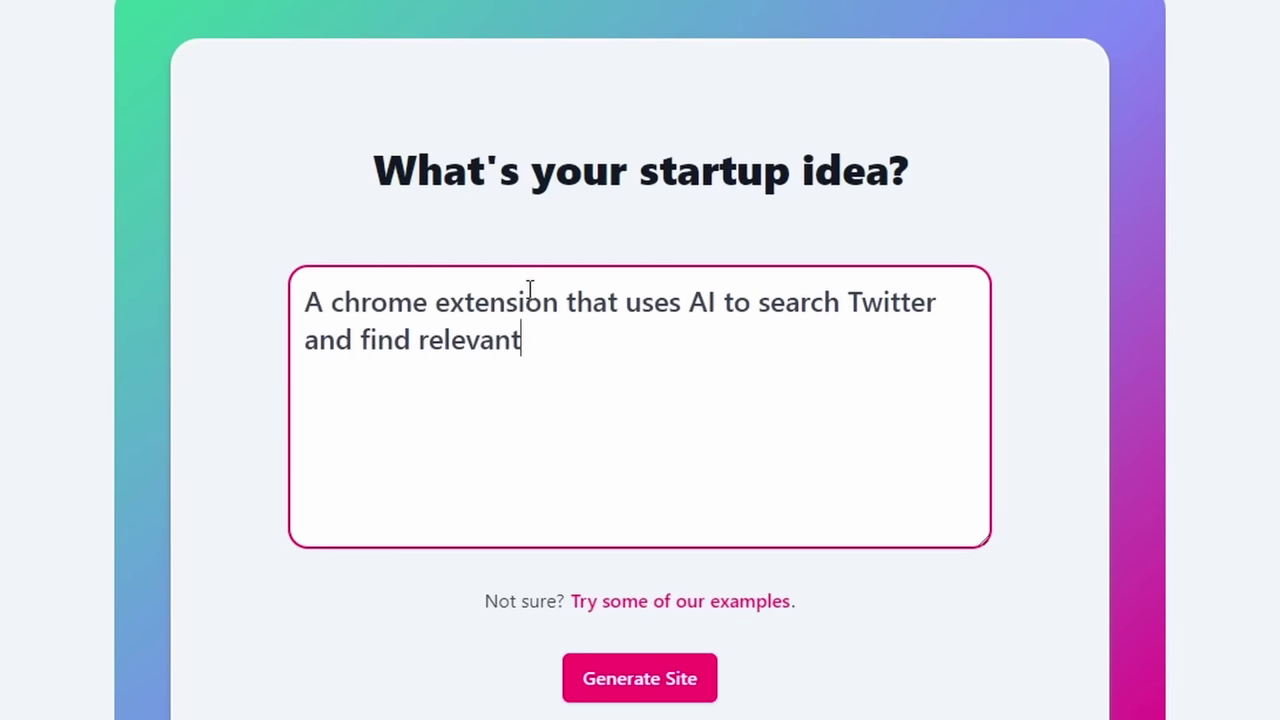
pyautogui.write(' questions to ')
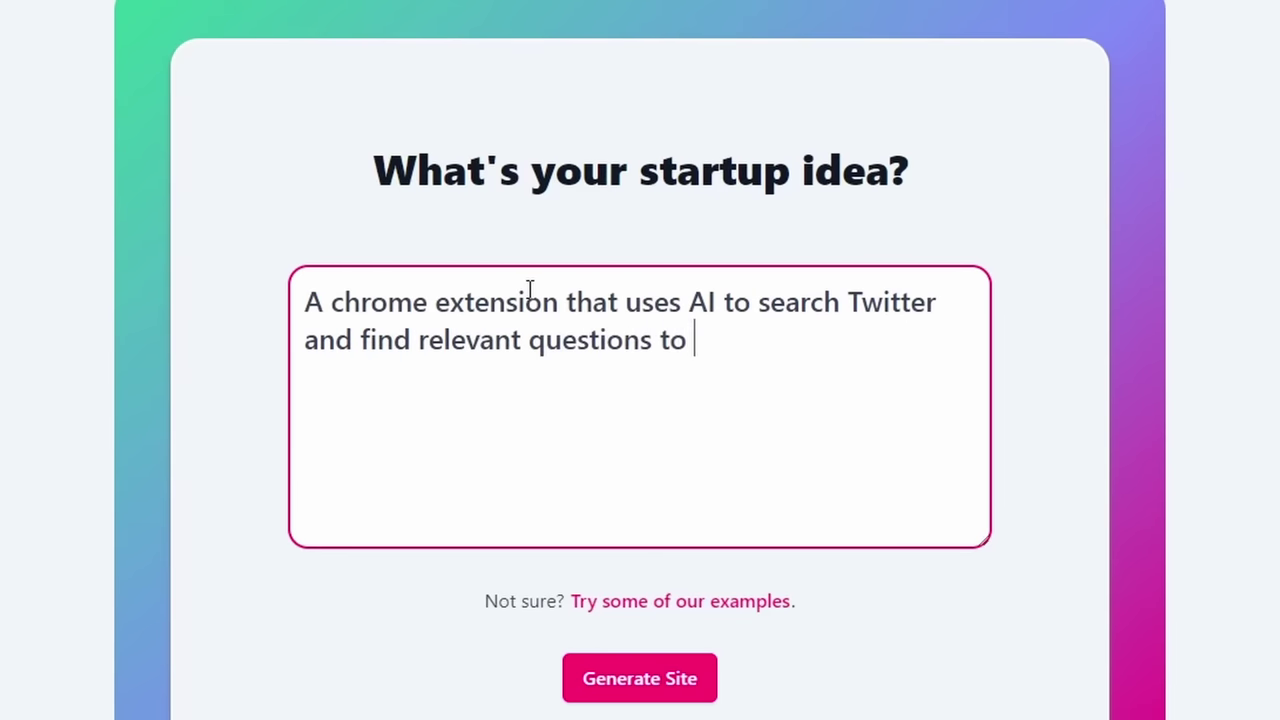
pyautogui.write('answer for your brand.')
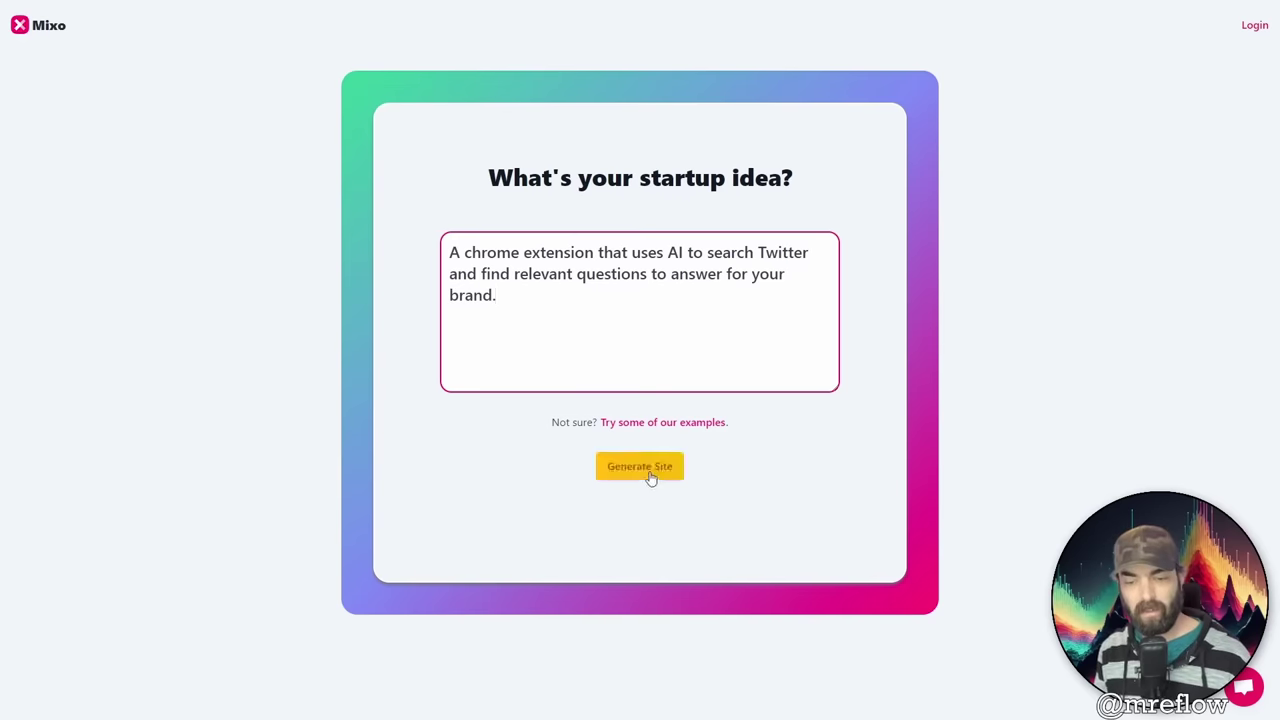
pyautogui.click(650, 478)
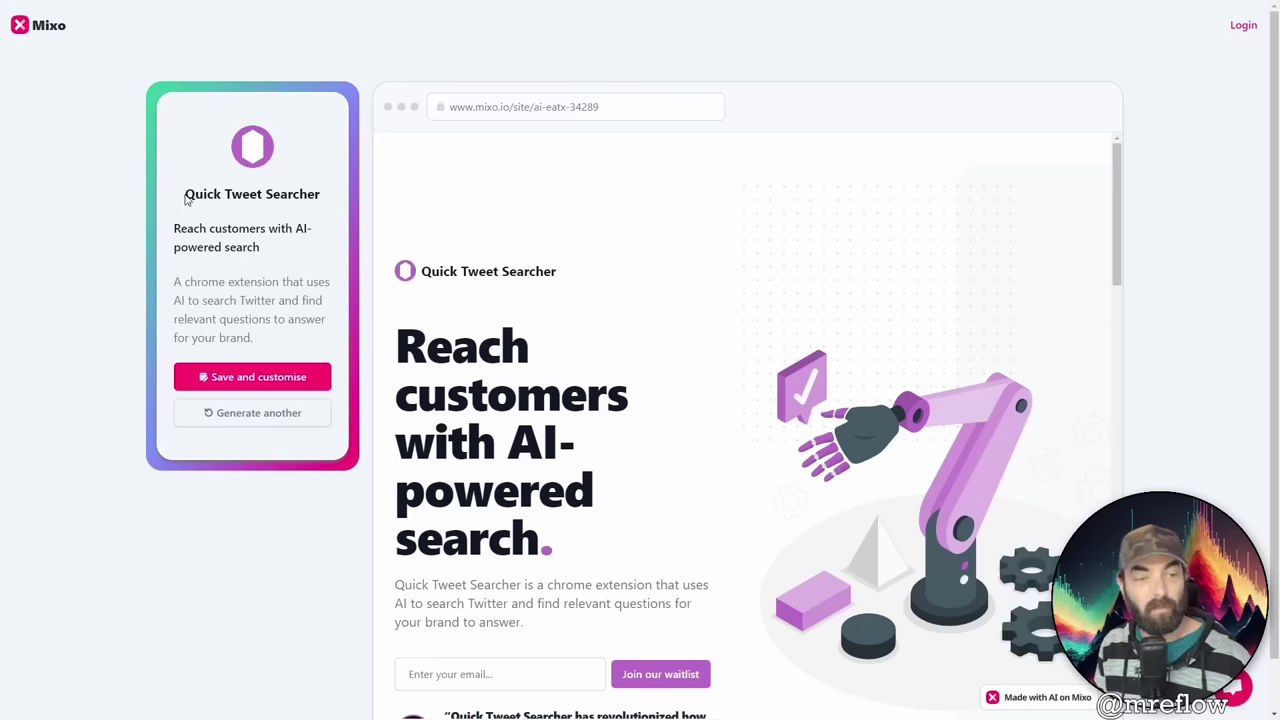
# Step: Highlight the generated name 'Quick Tweet Searcher' in the preview, then deselect it
pyautogui.moveTo(187, 199); pyautogui.dragTo(333, 207)
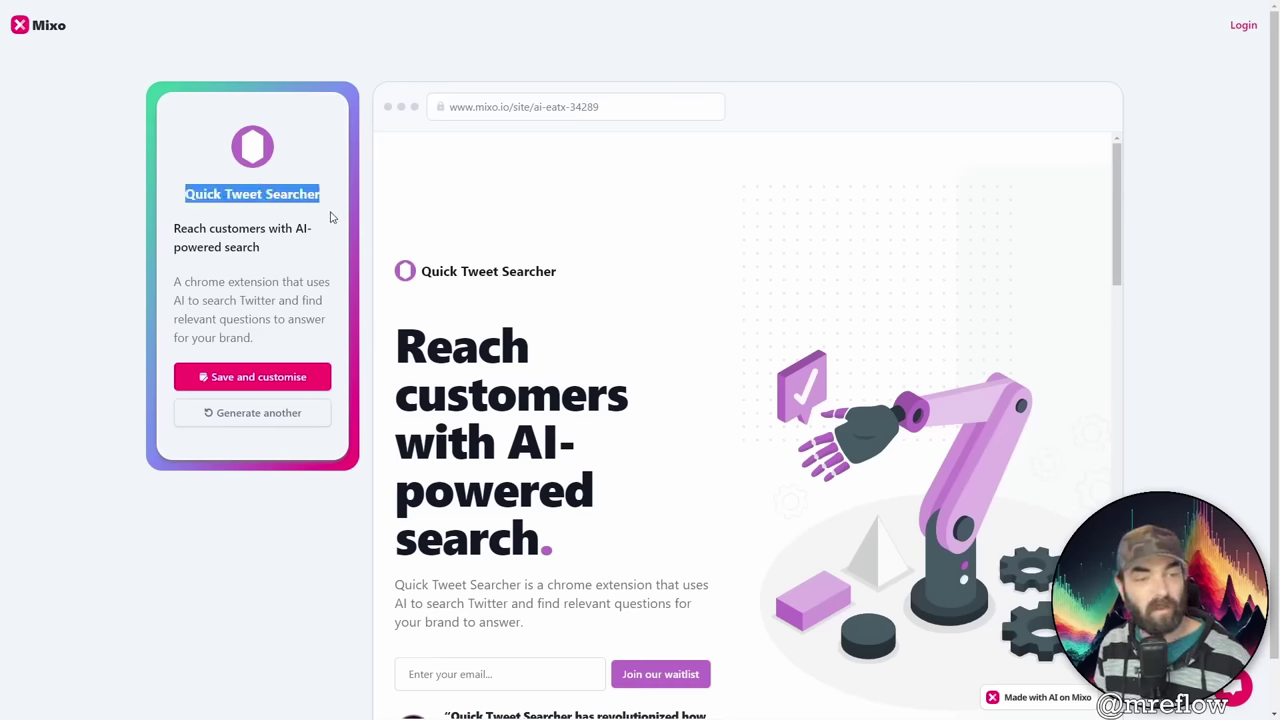
pyautogui.click(170, 232)
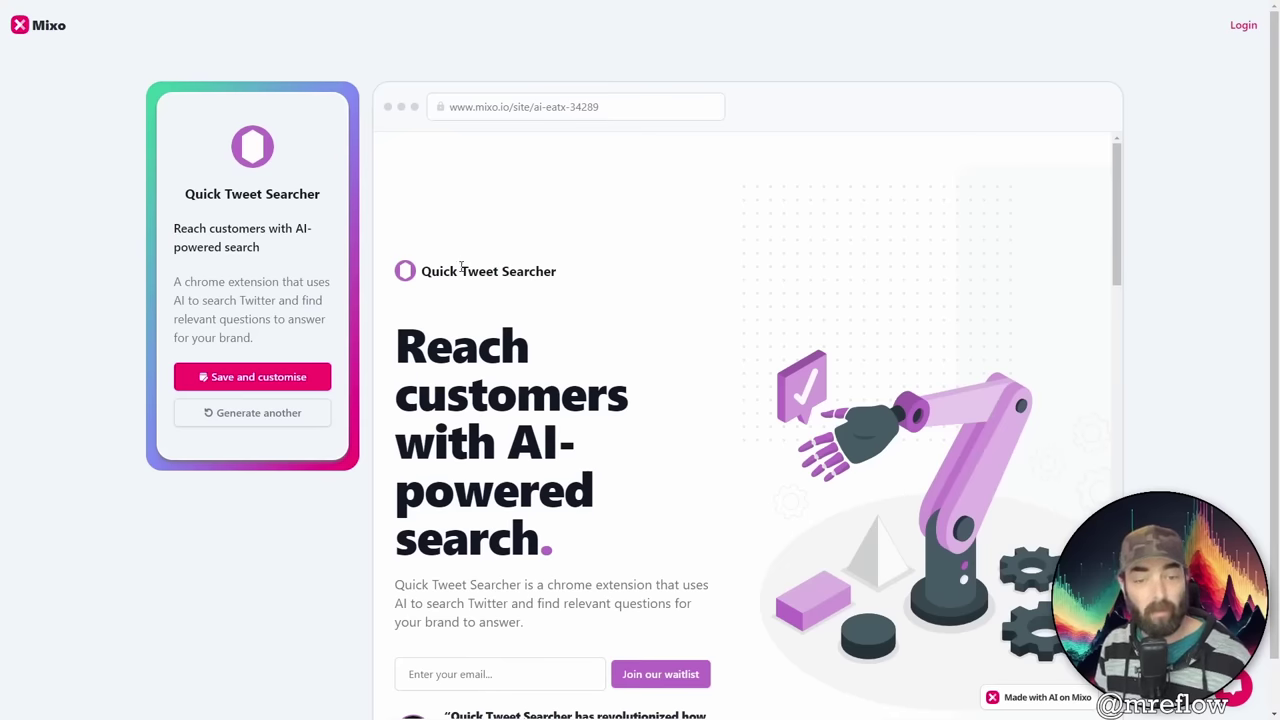
pyautogui.scroll(-1, 798, 305)
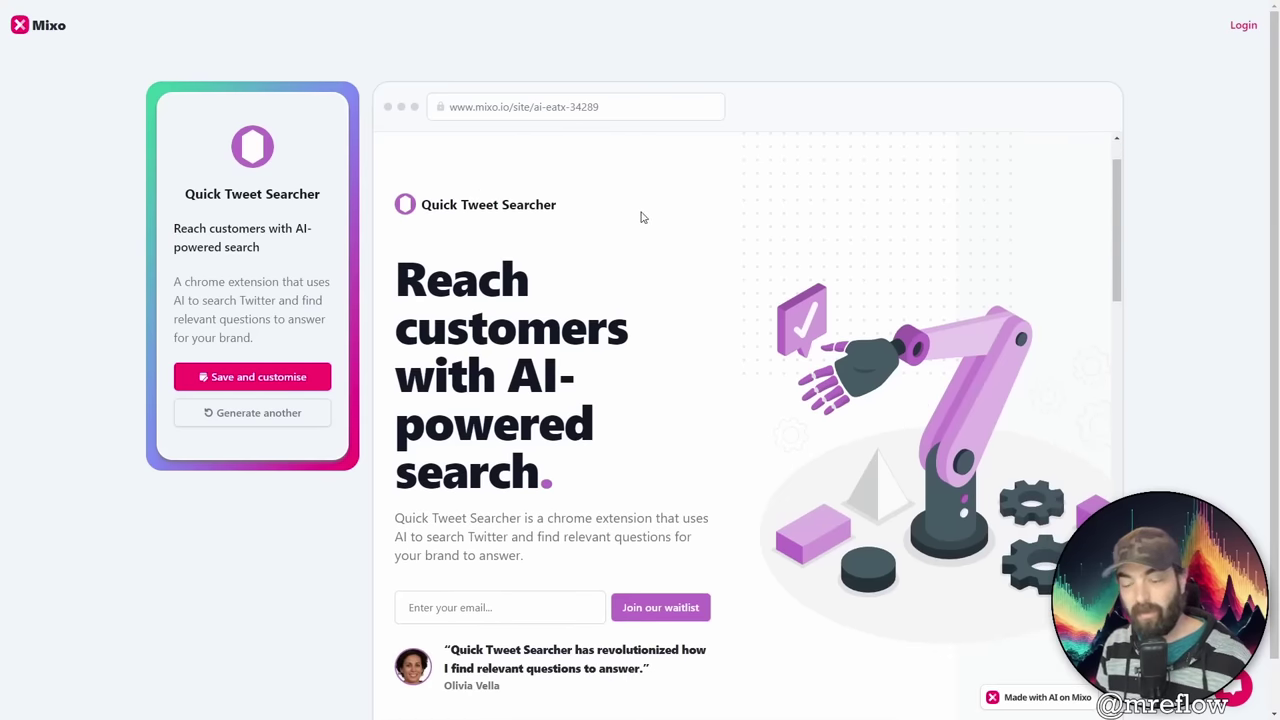
pyautogui.scroll(-1, 941, 246)
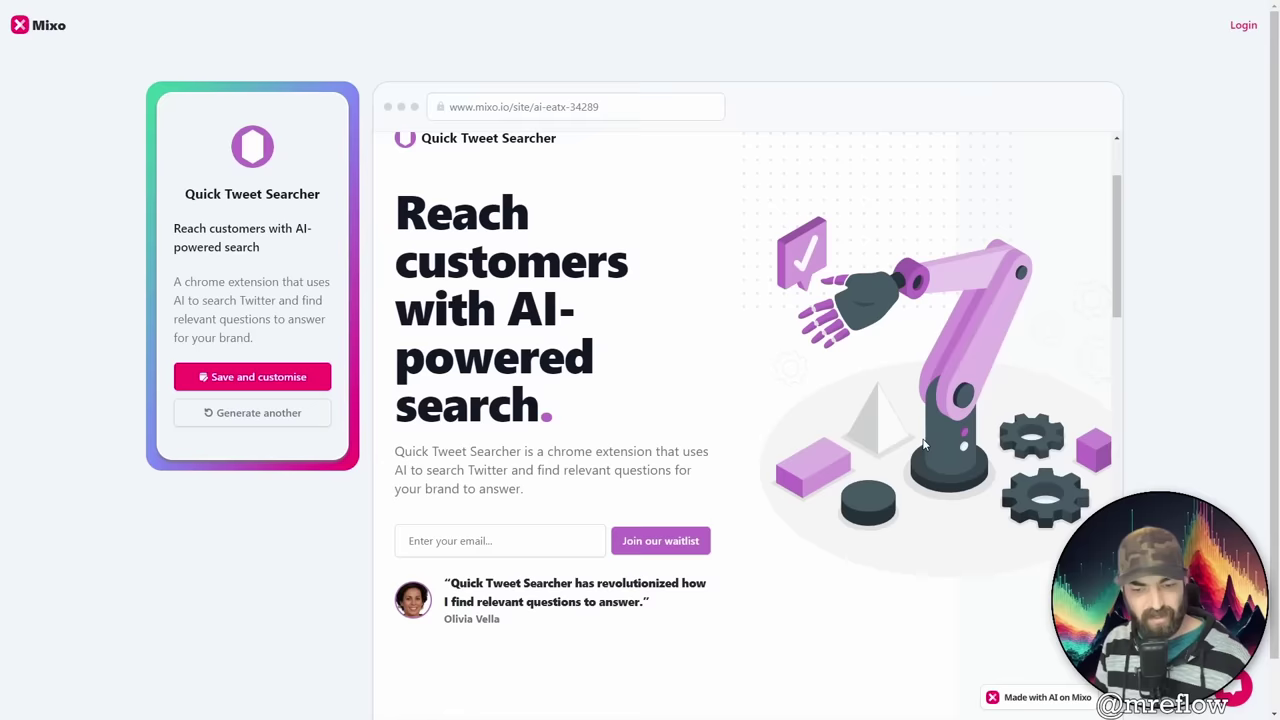
pyautogui.scroll(-1, 924, 446)
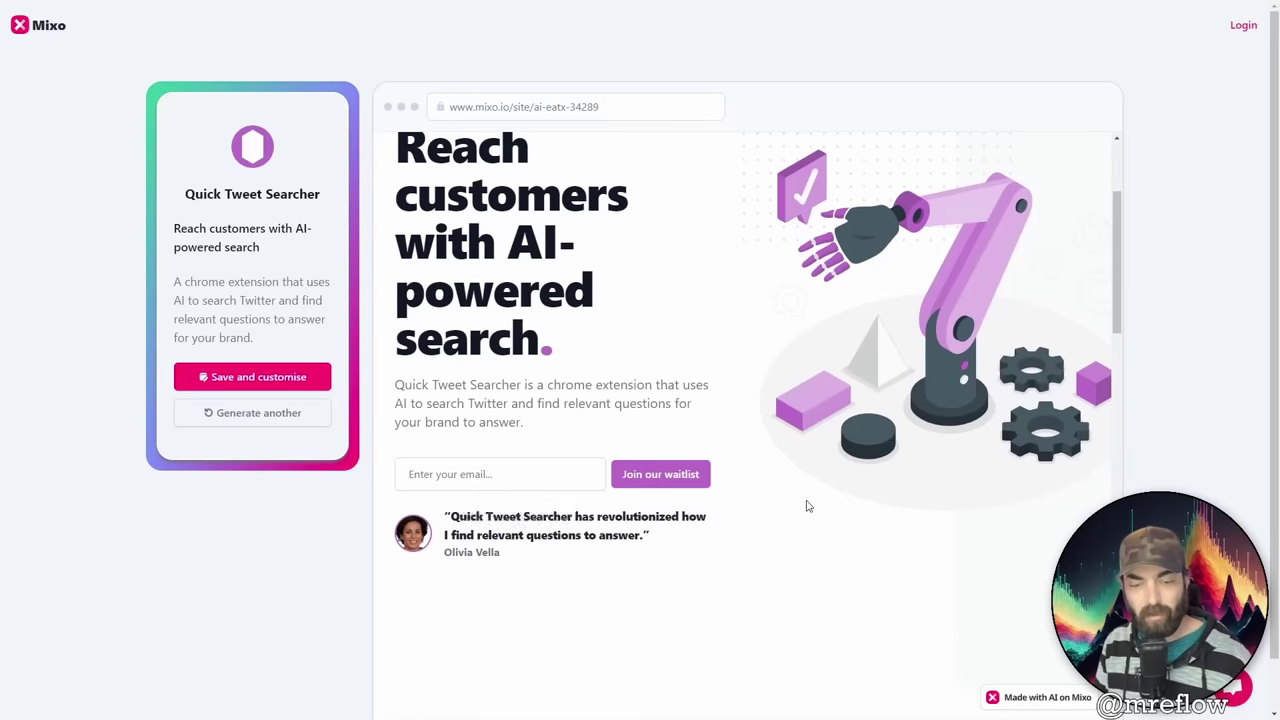
pyautogui.moveTo(407, 386); pyautogui.dragTo(525, 423)
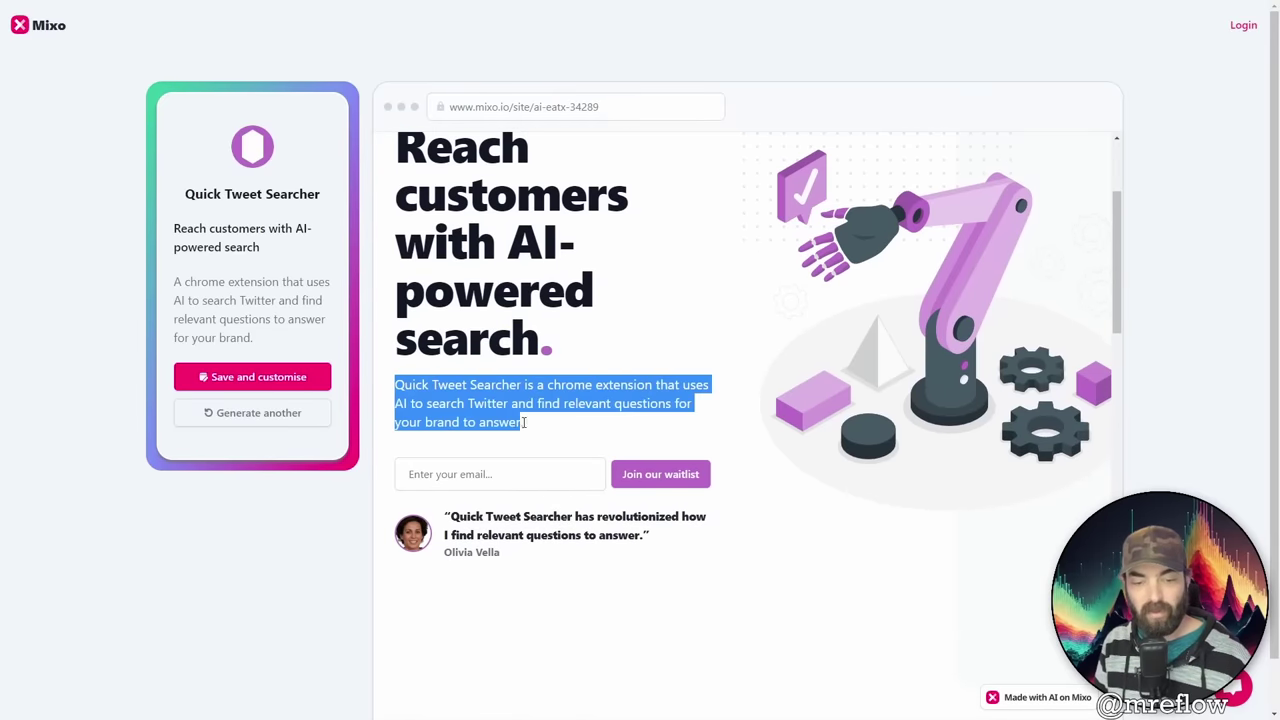
pyautogui.click(553, 430)
pyautogui.scroll(-2, 435, 425)
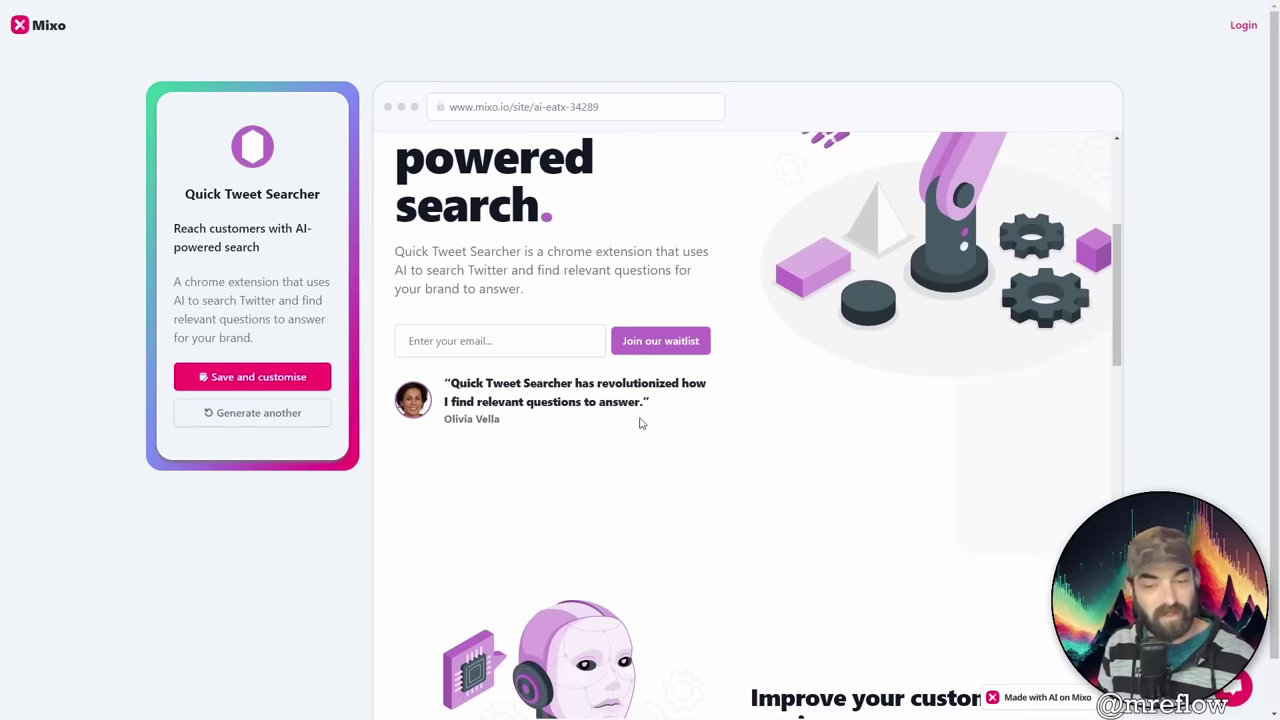
pyautogui.moveTo(524, 427); pyautogui.dragTo(446, 420)
pyautogui.click(493, 426)
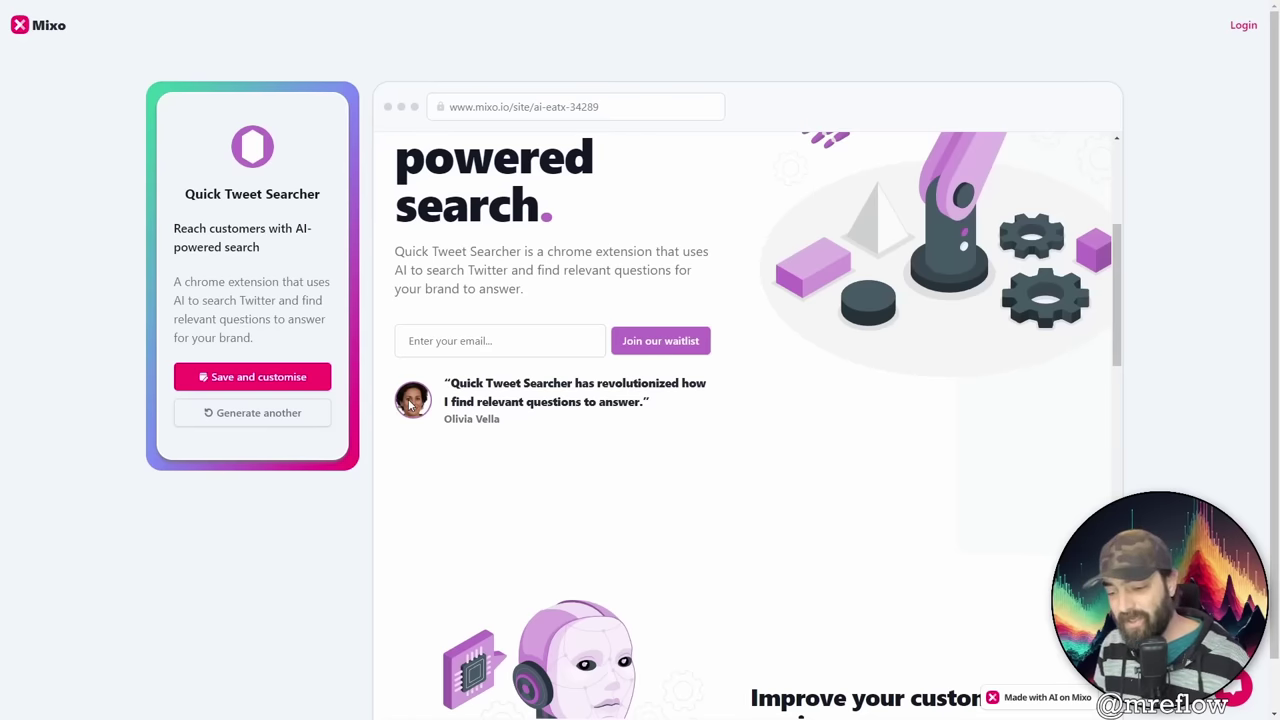
pyautogui.scroll(-4, 797, 475)
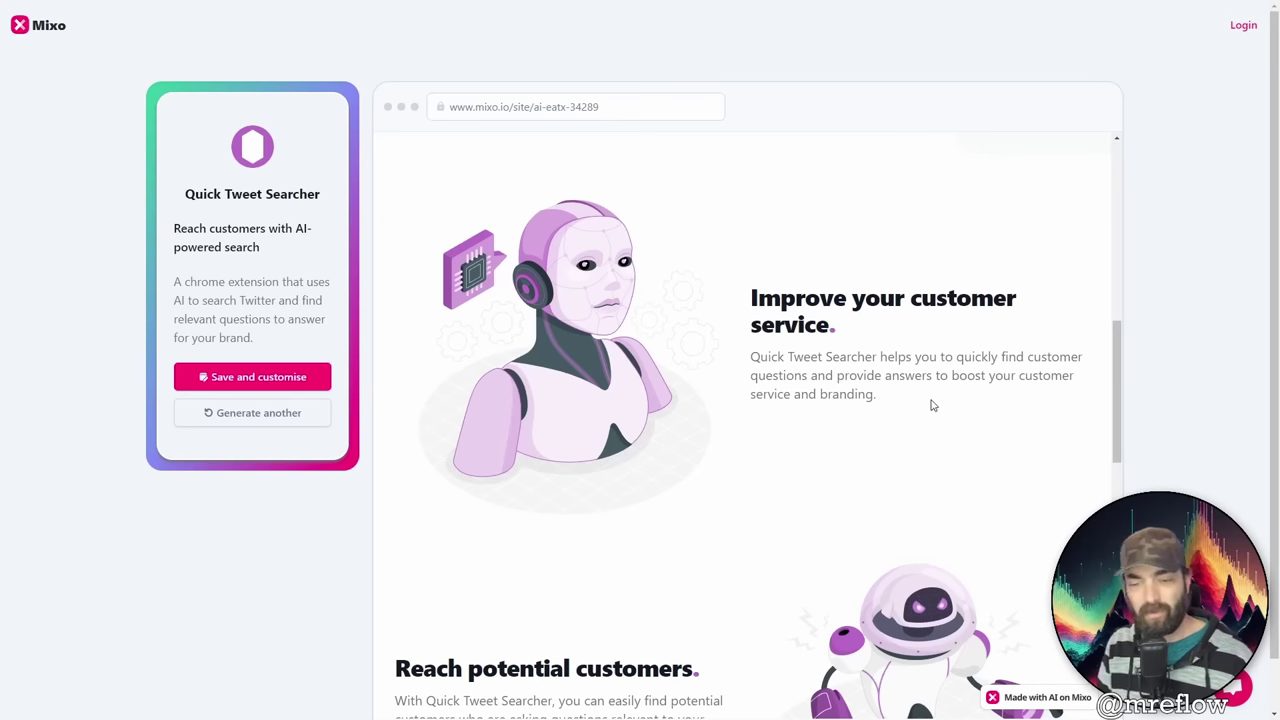
pyautogui.scroll(-3, 930, 405)
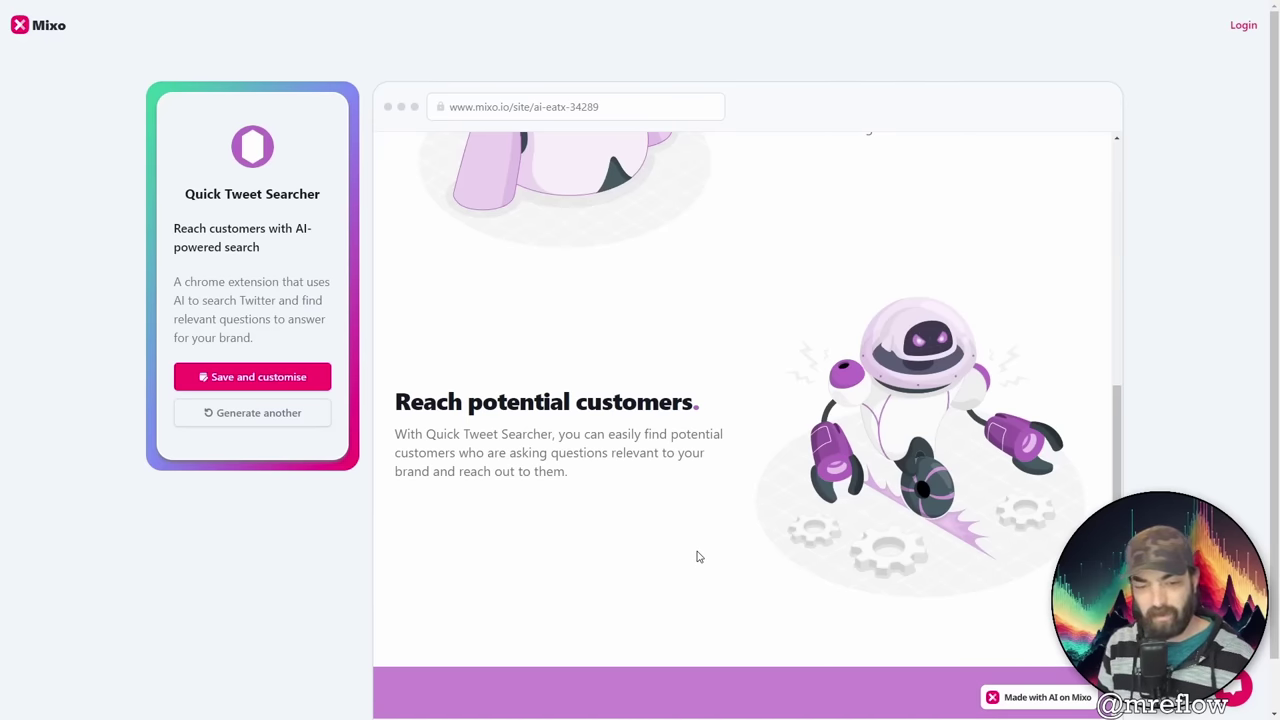
pyautogui.scroll(-4, 698, 556)
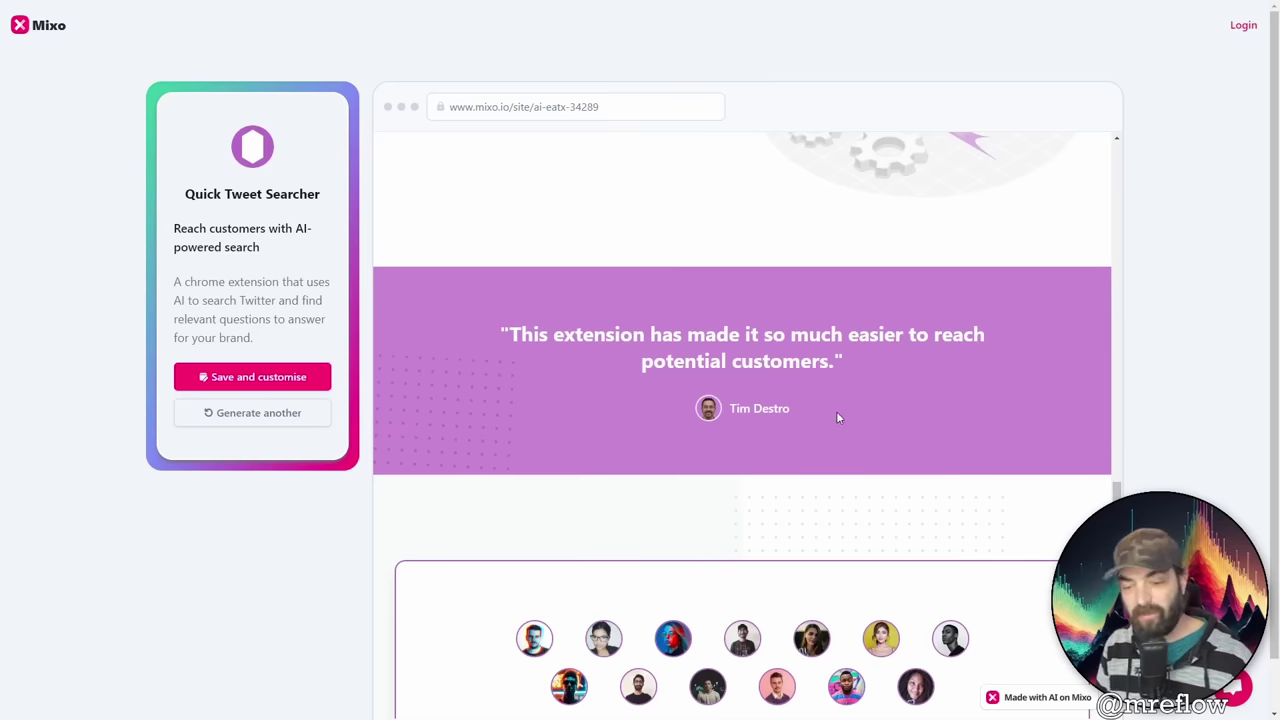
pyautogui.scroll(-3, 838, 418)
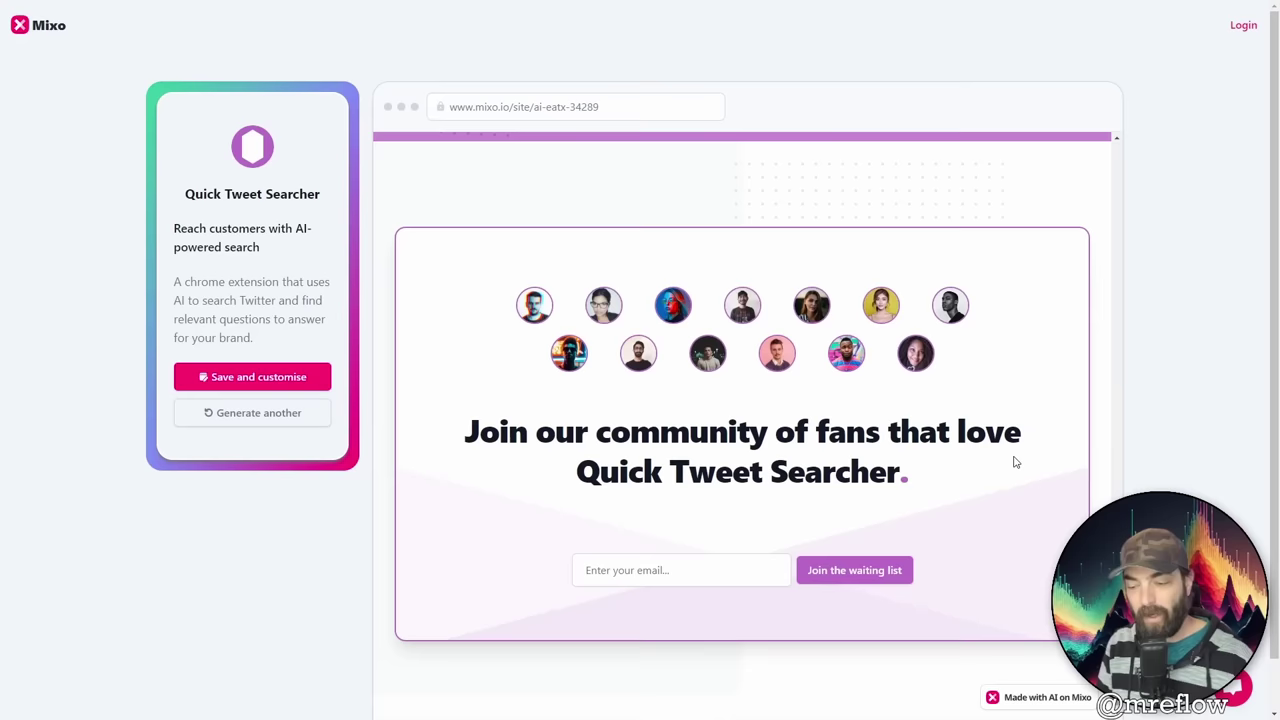
pyautogui.scroll(-1, 1015, 462)
pyautogui.scroll(10, 1015, 465)
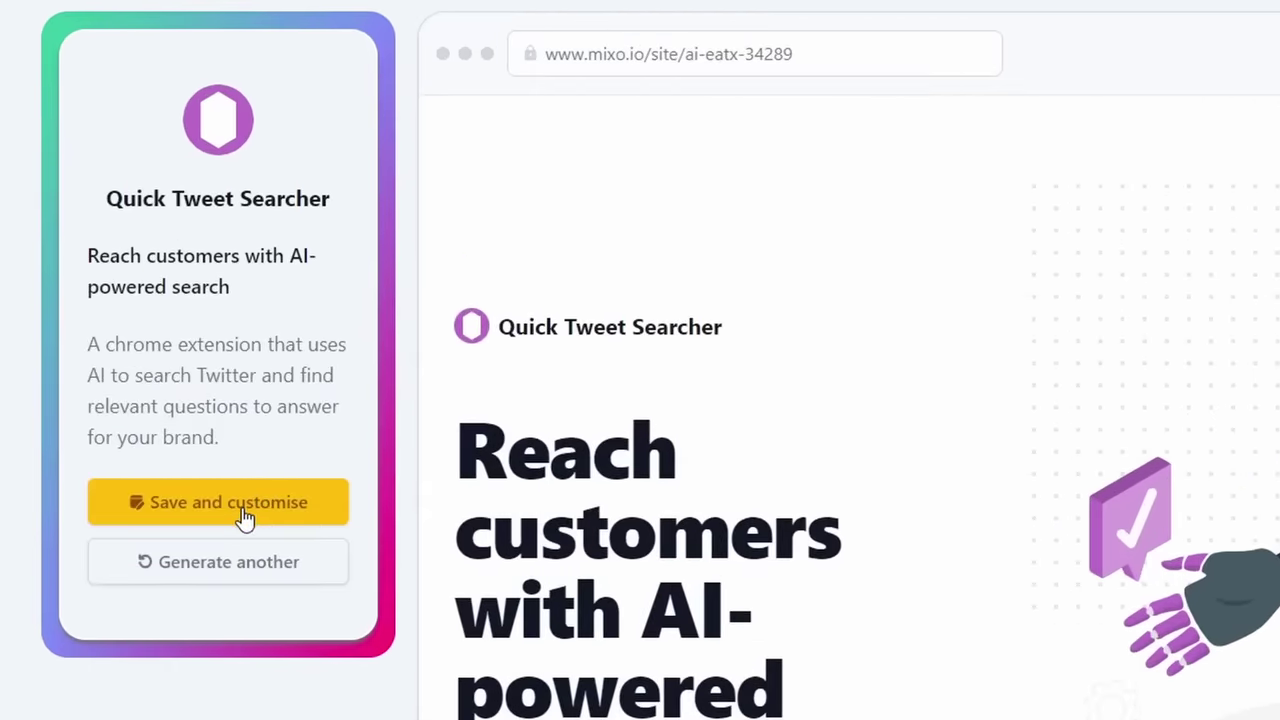
# Step: Save the generated site, then scroll past the Basic $9 and Pro $39 plans to the free-plan option
pyautogui.click(245, 512)
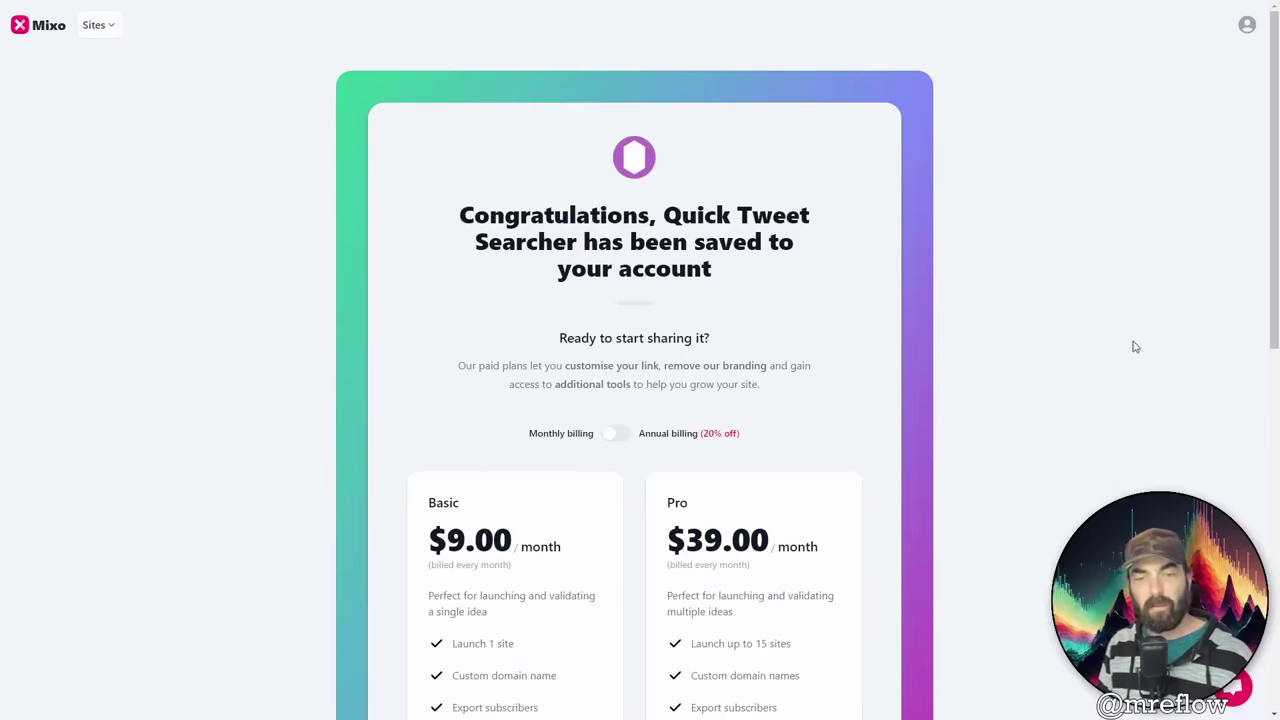
pyautogui.scroll(-2, 1031, 366)
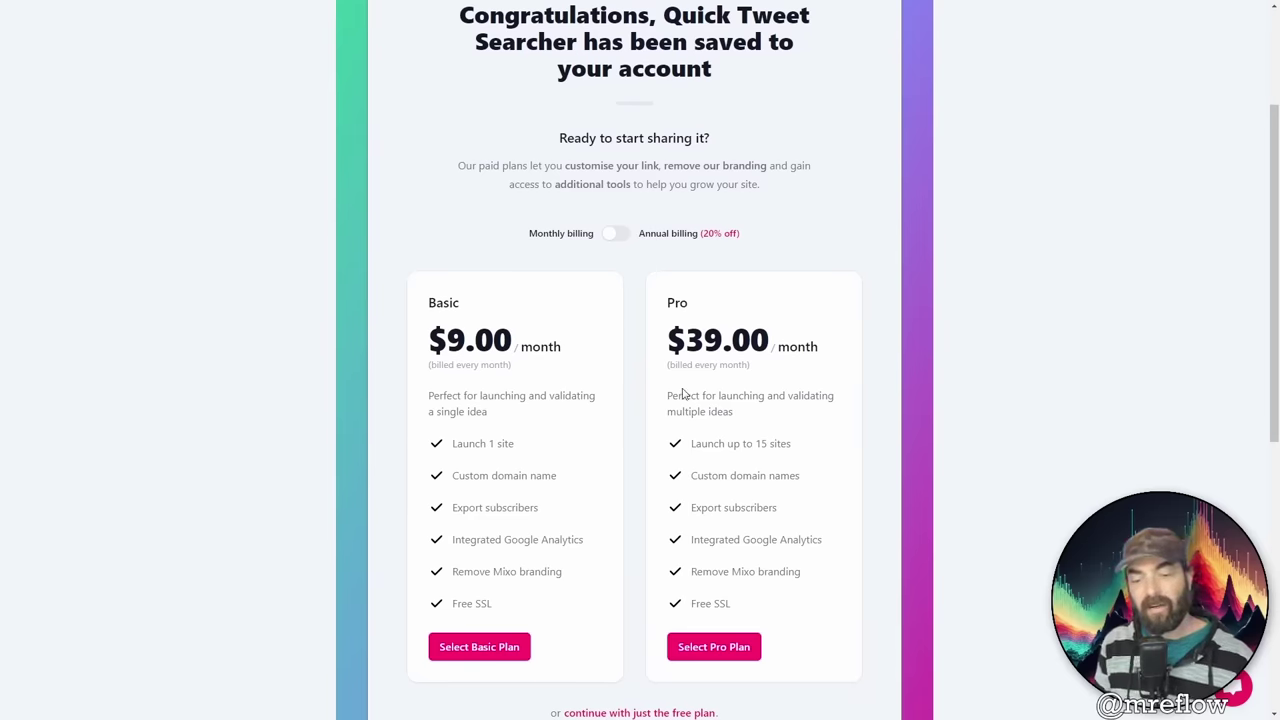
pyautogui.scroll(-2, 834, 432)
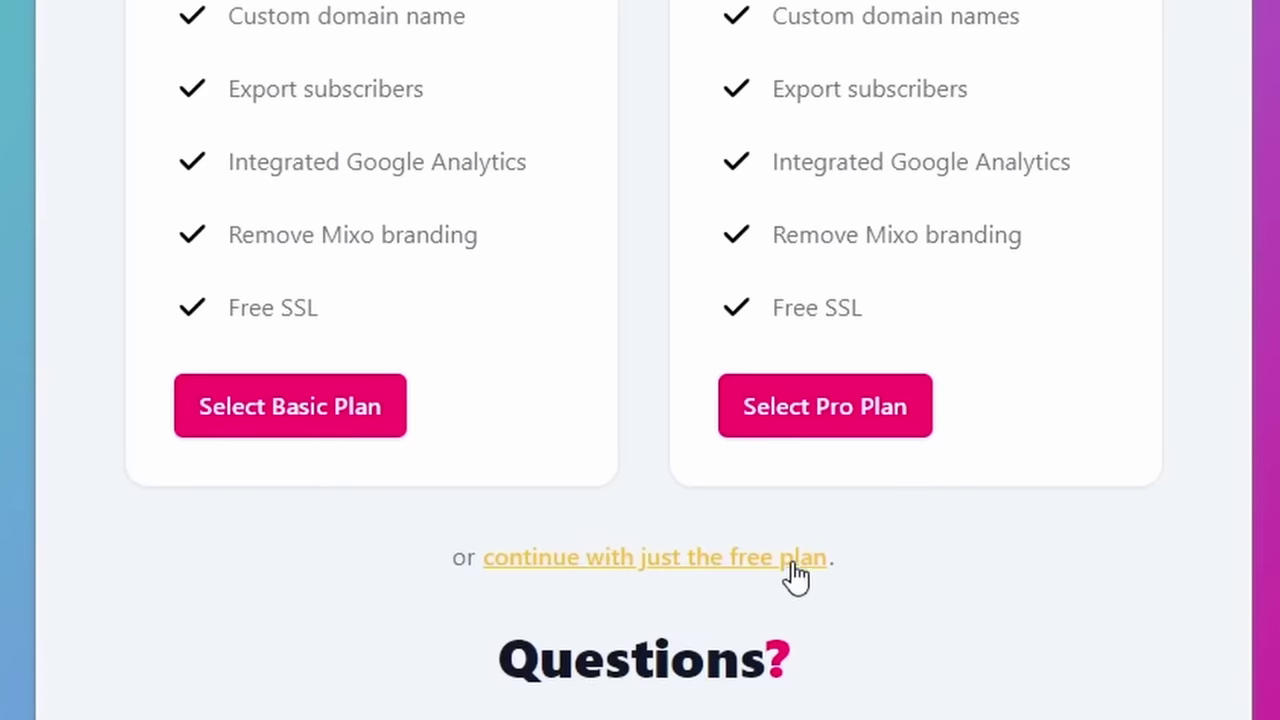
# Step: Continue on the free plan into the editor and expand the Site settings
pyautogui.click(795, 578)
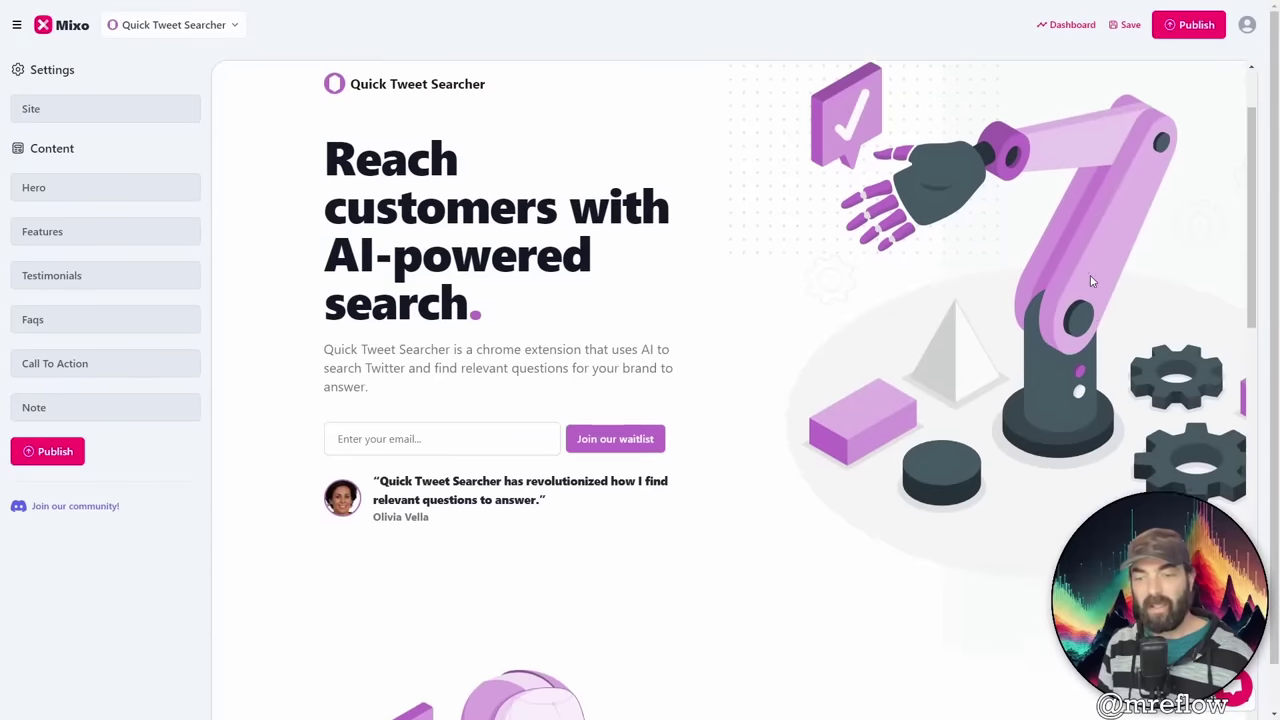
pyautogui.scroll(-7, 1092, 282)
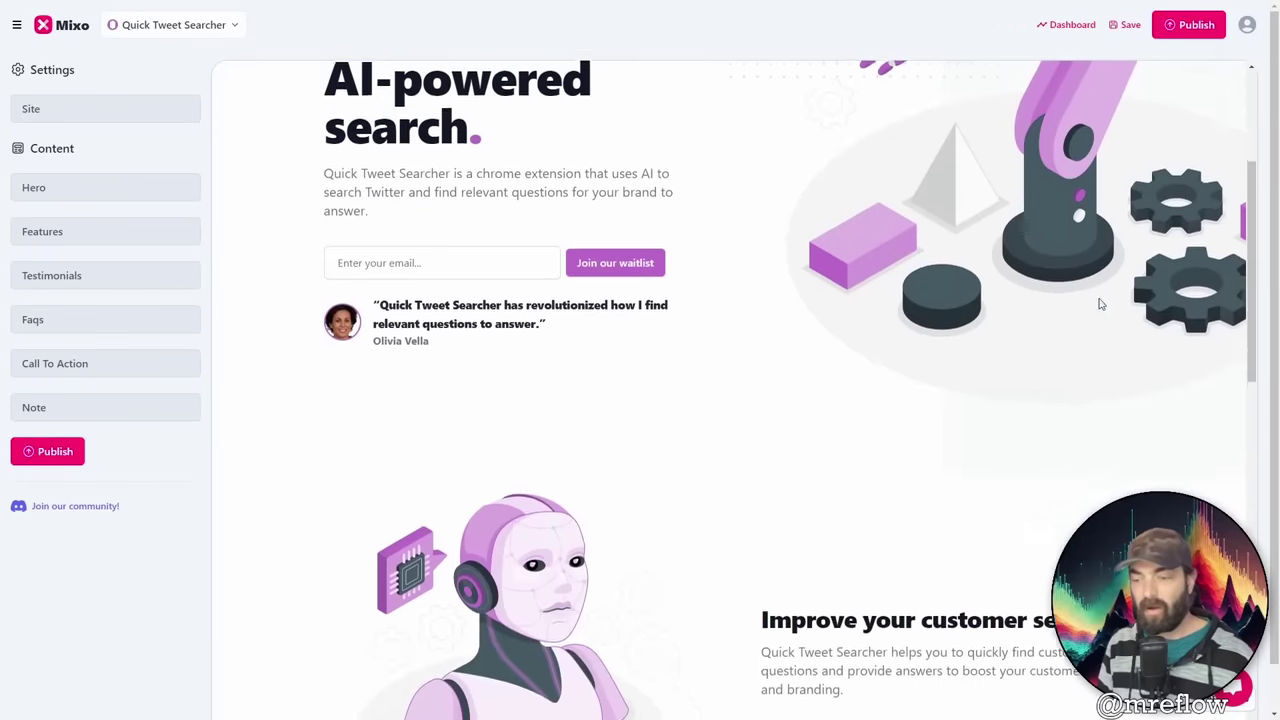
pyautogui.scroll(3, 311, 280)
pyautogui.scroll(3, 311, 280)
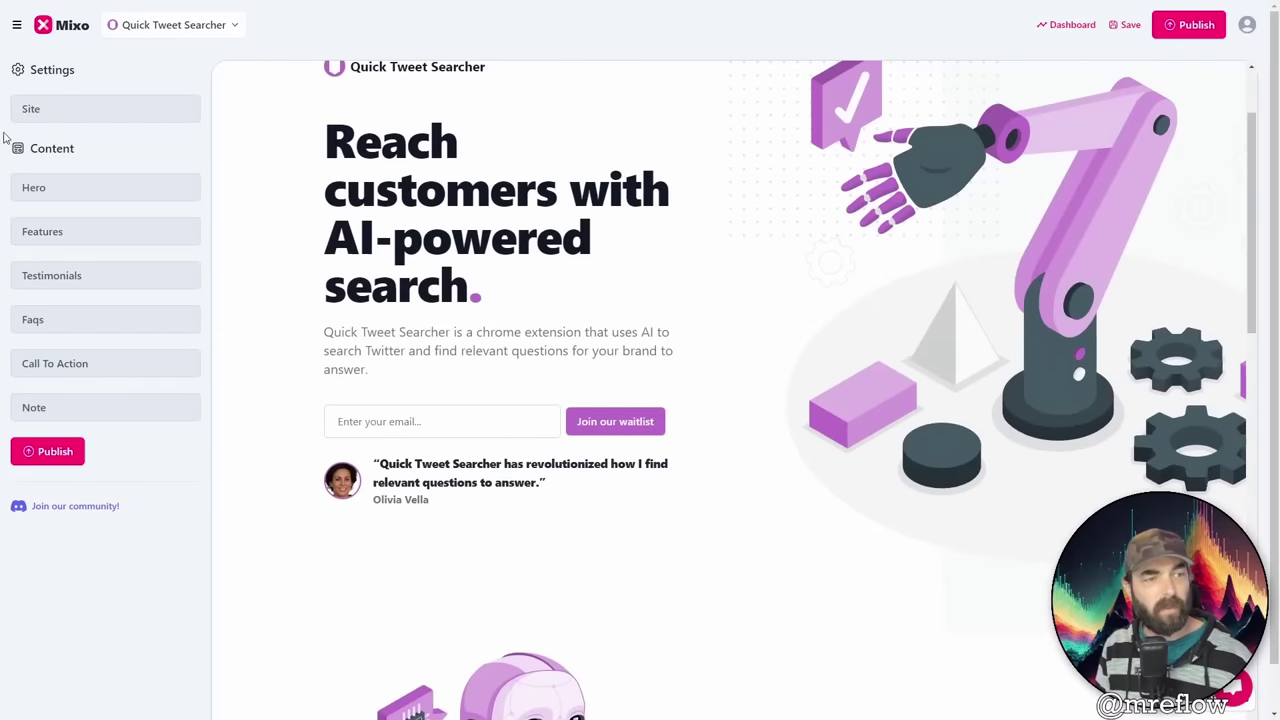
pyautogui.click(57, 109)
pyautogui.scroll(1, 300, 180)
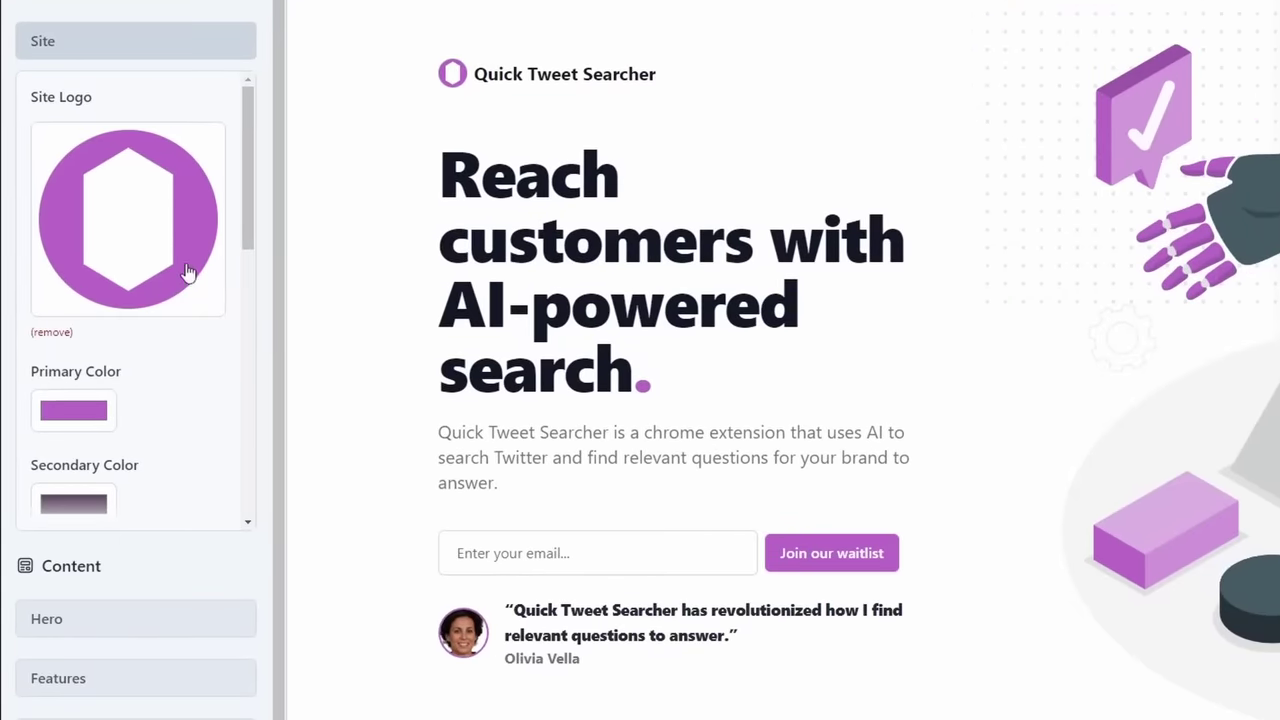
pyautogui.scroll(-3, 143, 430)
# Step: Select the site name, then try a teal Primary Color in the colour picker
pyautogui.moveTo(180, 336); pyautogui.dragTo(25, 345)
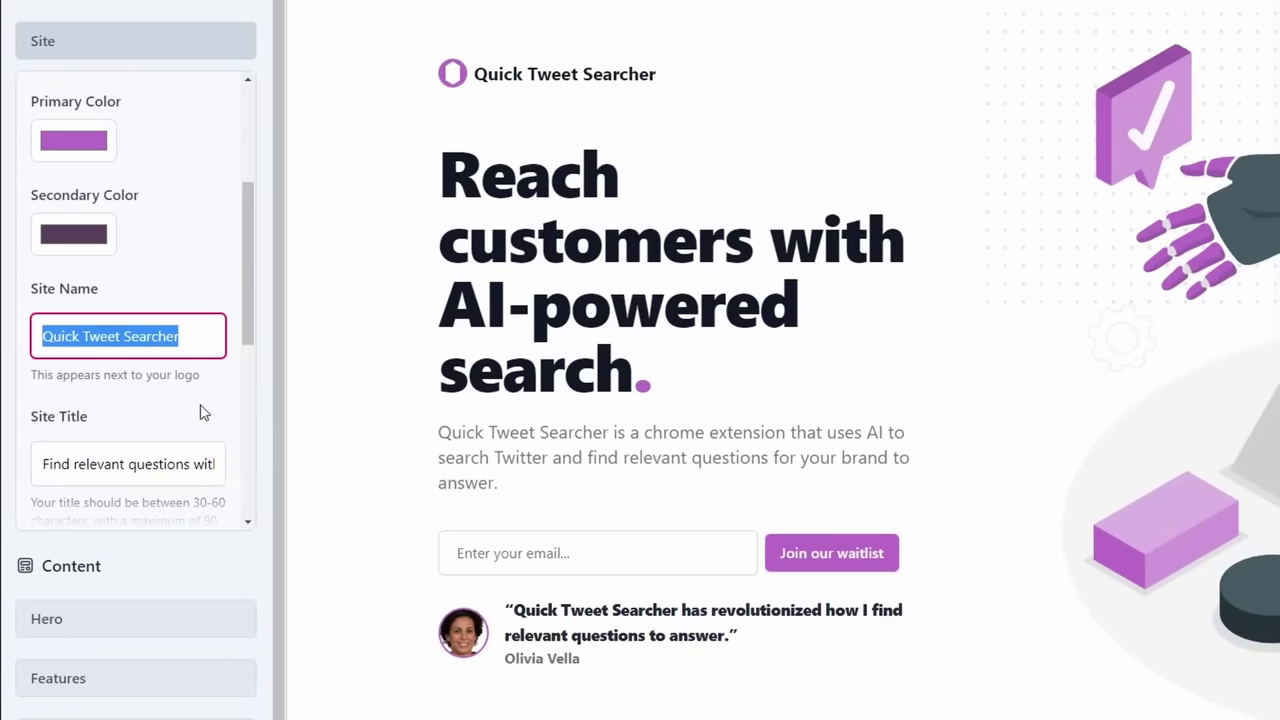
pyautogui.scroll(-1, 140, 395)
pyautogui.scroll(-3, 149, 397)
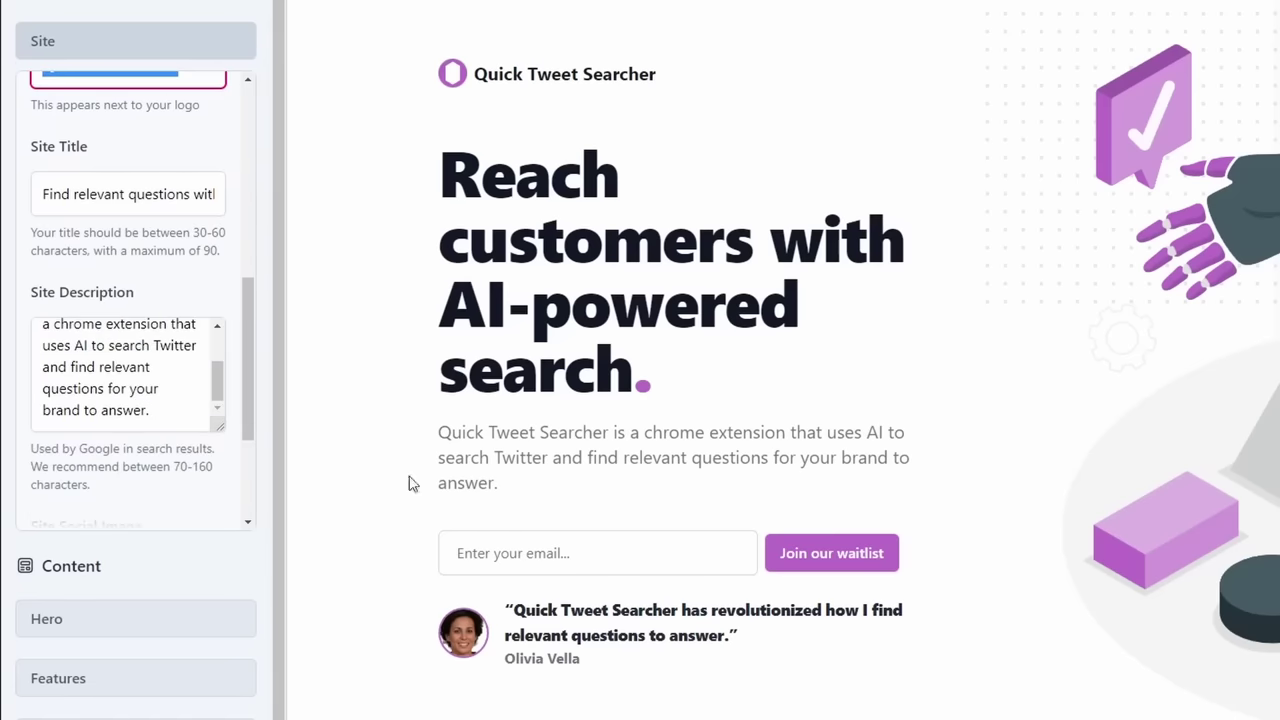
pyautogui.scroll(-1, 153, 389)
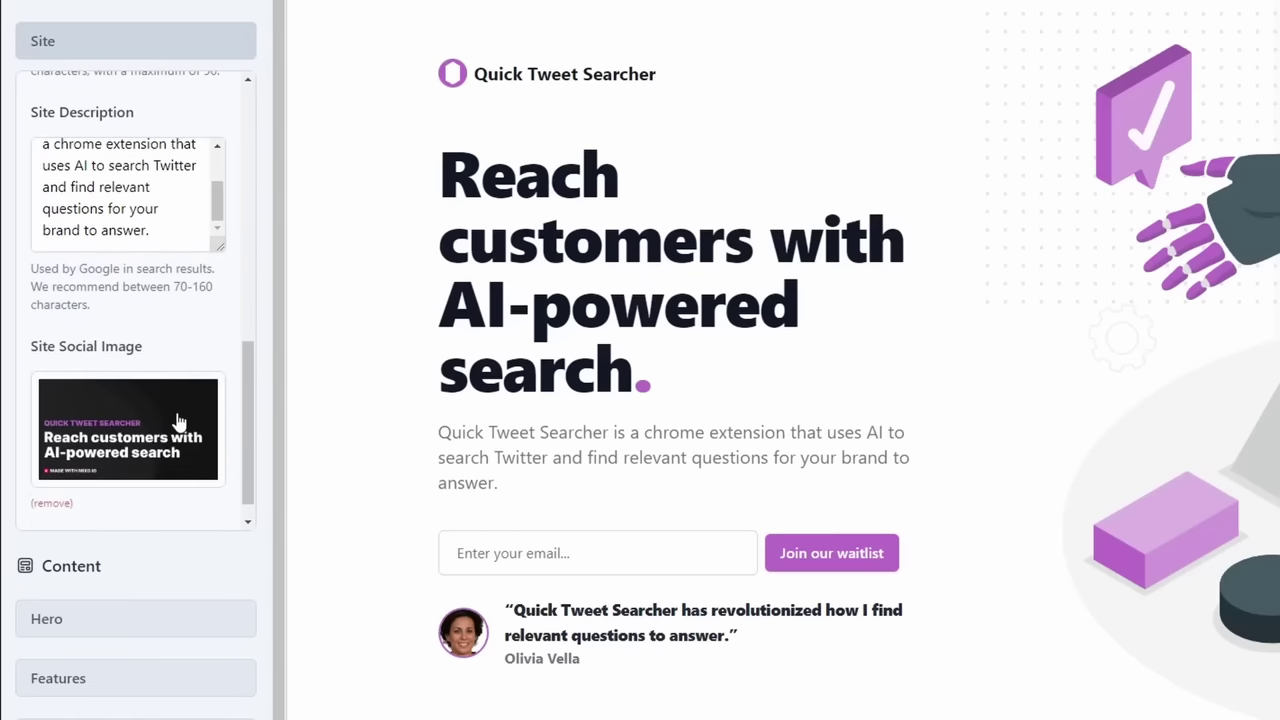
pyautogui.scroll(-1, 178, 421)
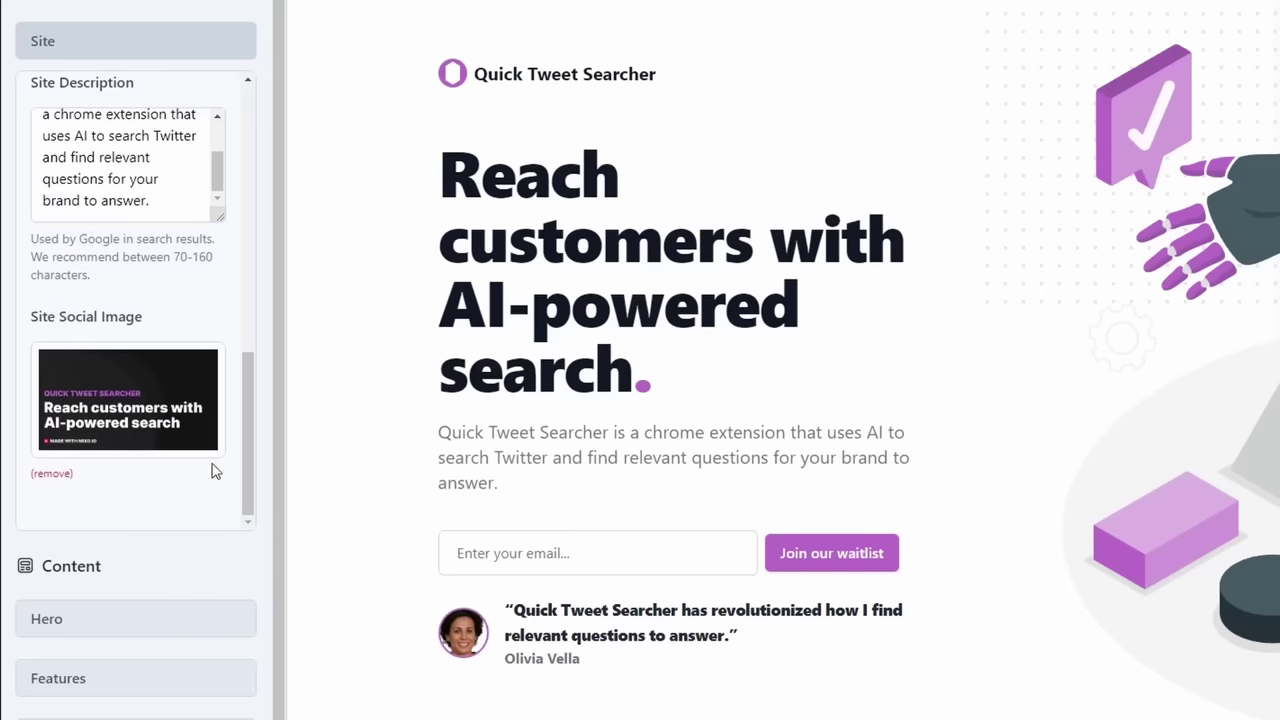
pyautogui.scroll(1, 213, 470)
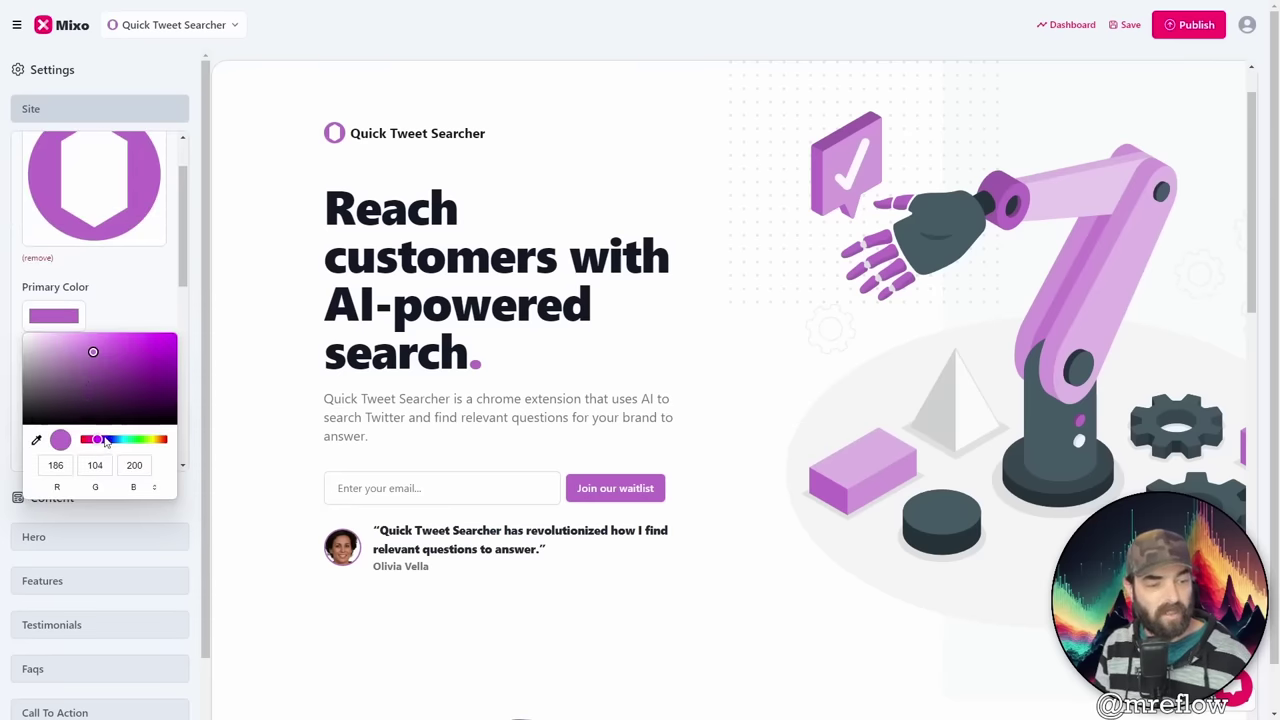
pyautogui.moveTo(105, 441); pyautogui.dragTo(118, 441)
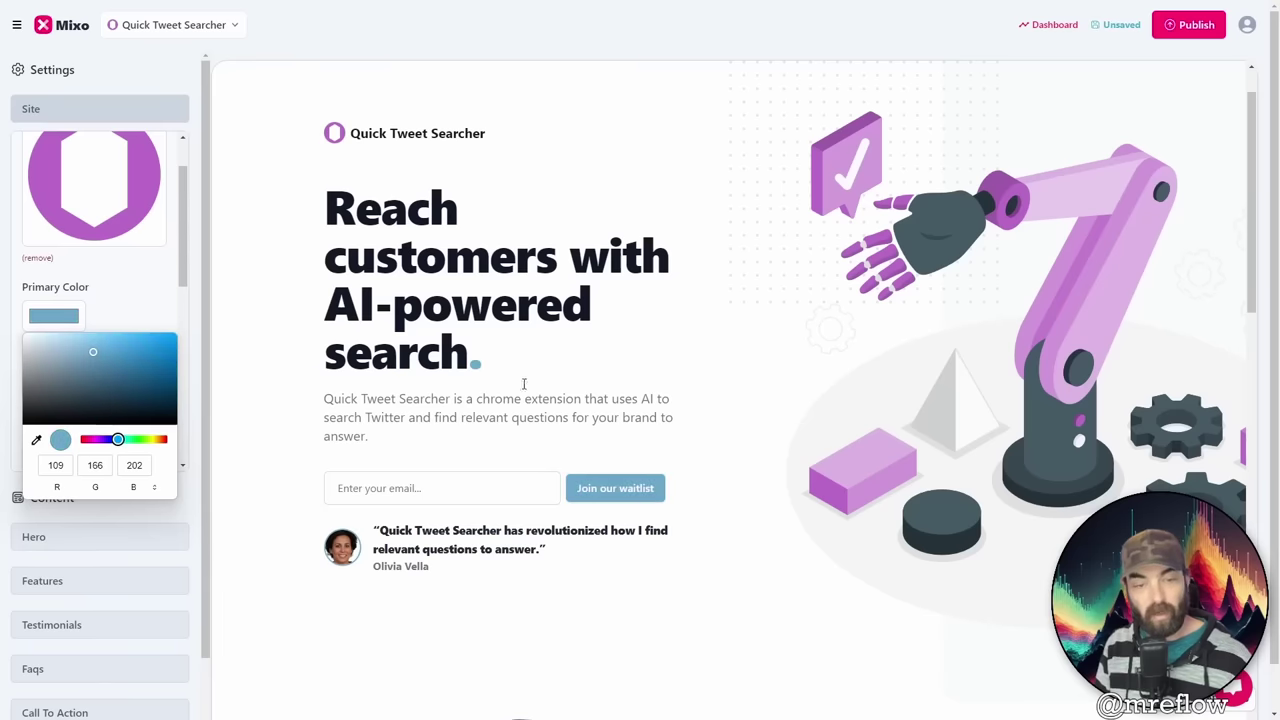
pyautogui.click(765, 530)
pyautogui.scroll(-6, 763, 514)
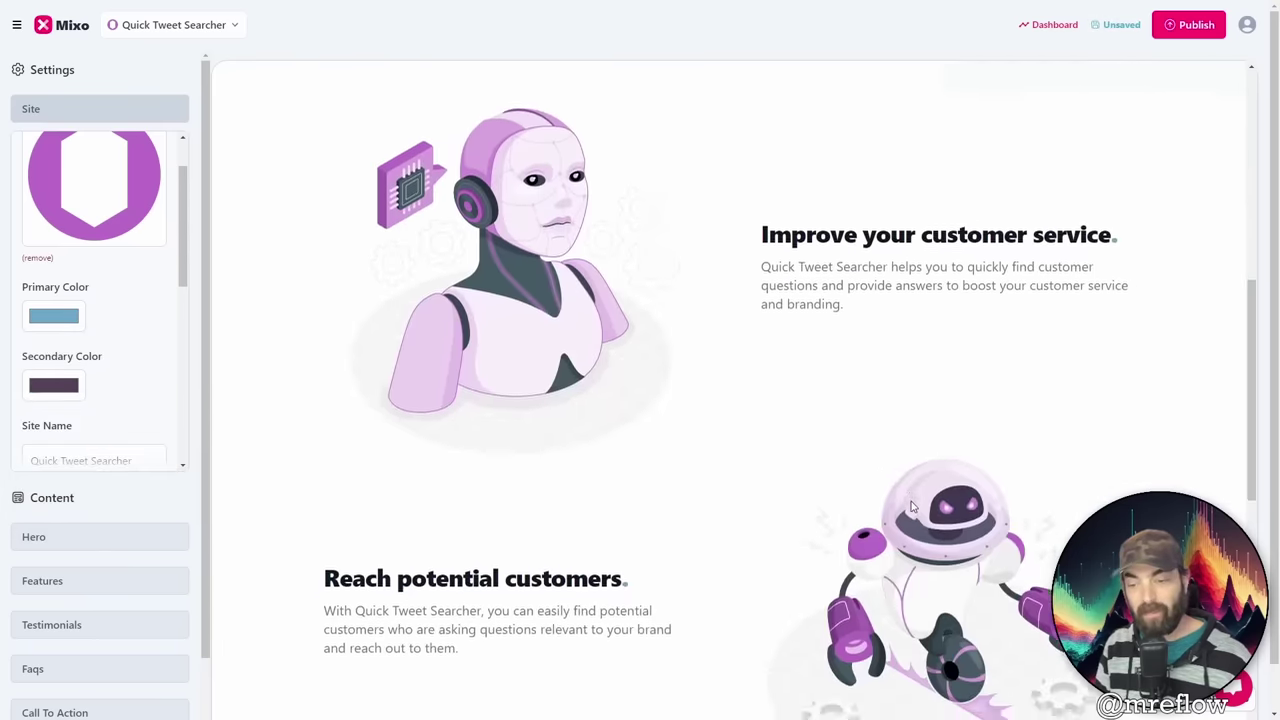
pyautogui.scroll(-10, 910, 507)
pyautogui.scroll(12, 957, 571)
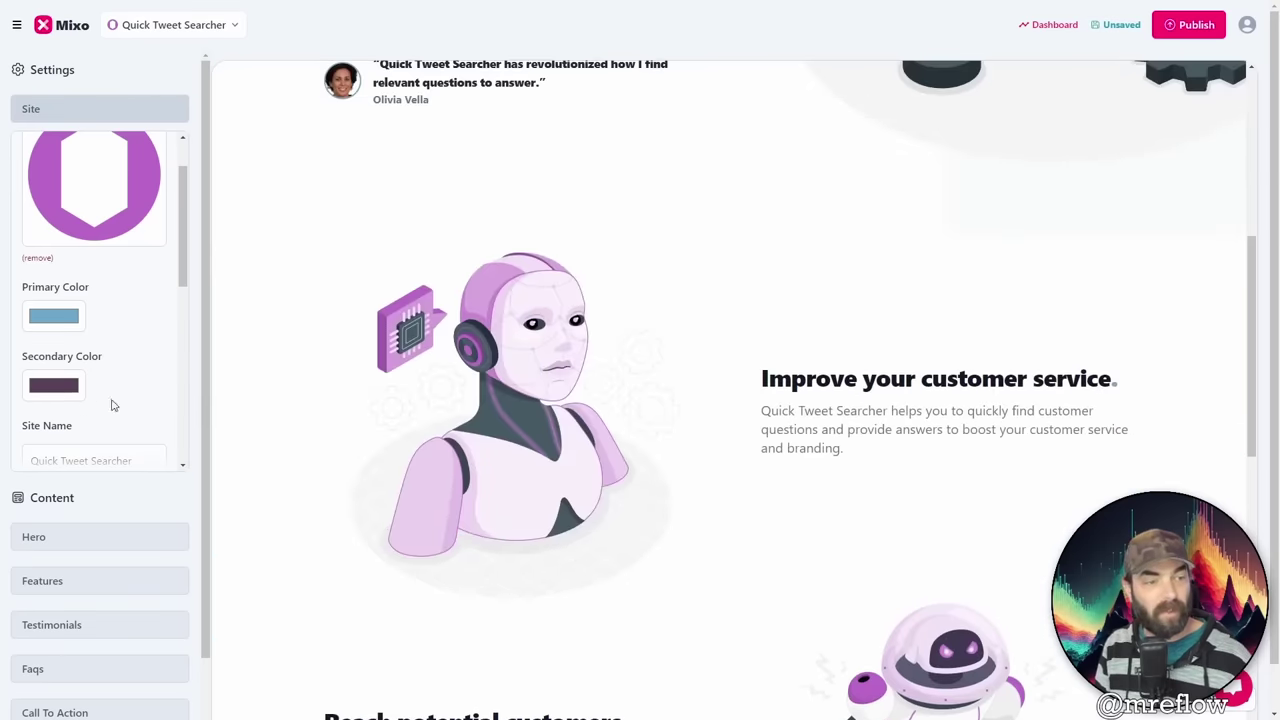
pyautogui.scroll(-3, 112, 405)
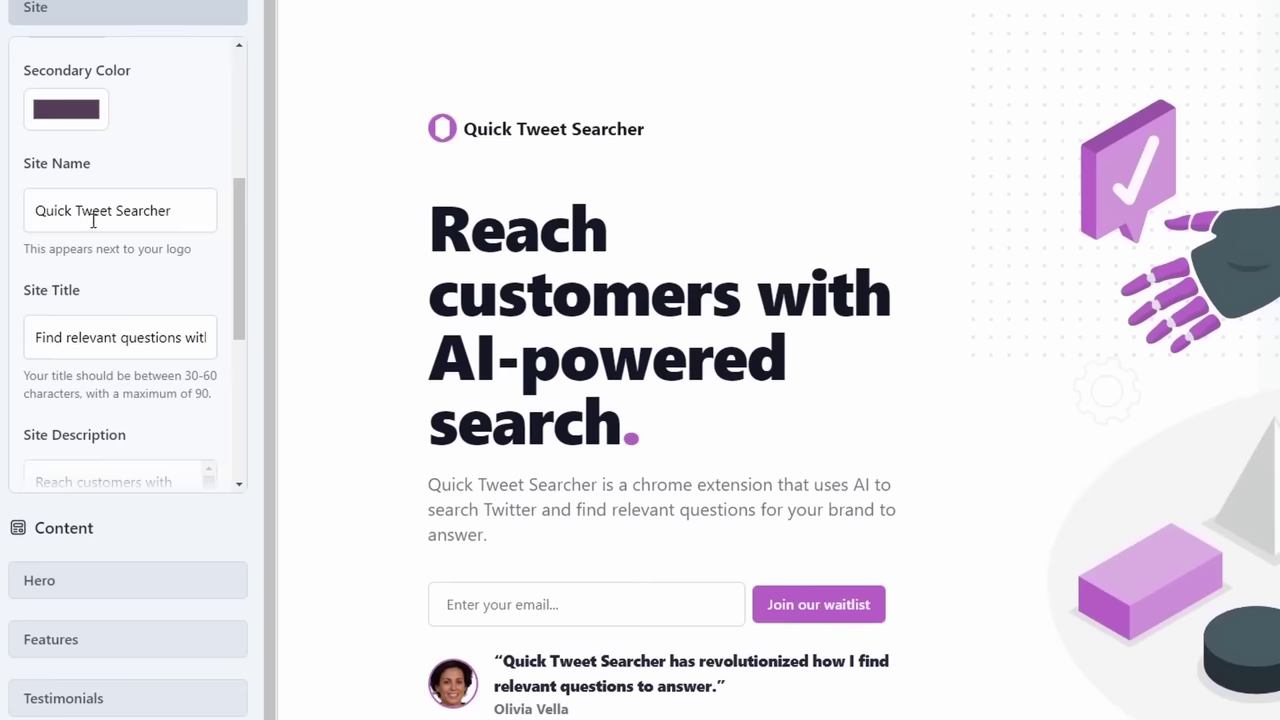
# Step: Select the site name and hero title text to inspect the hero heading
pyautogui.moveTo(150, 211); pyautogui.dragTo(3, 207)
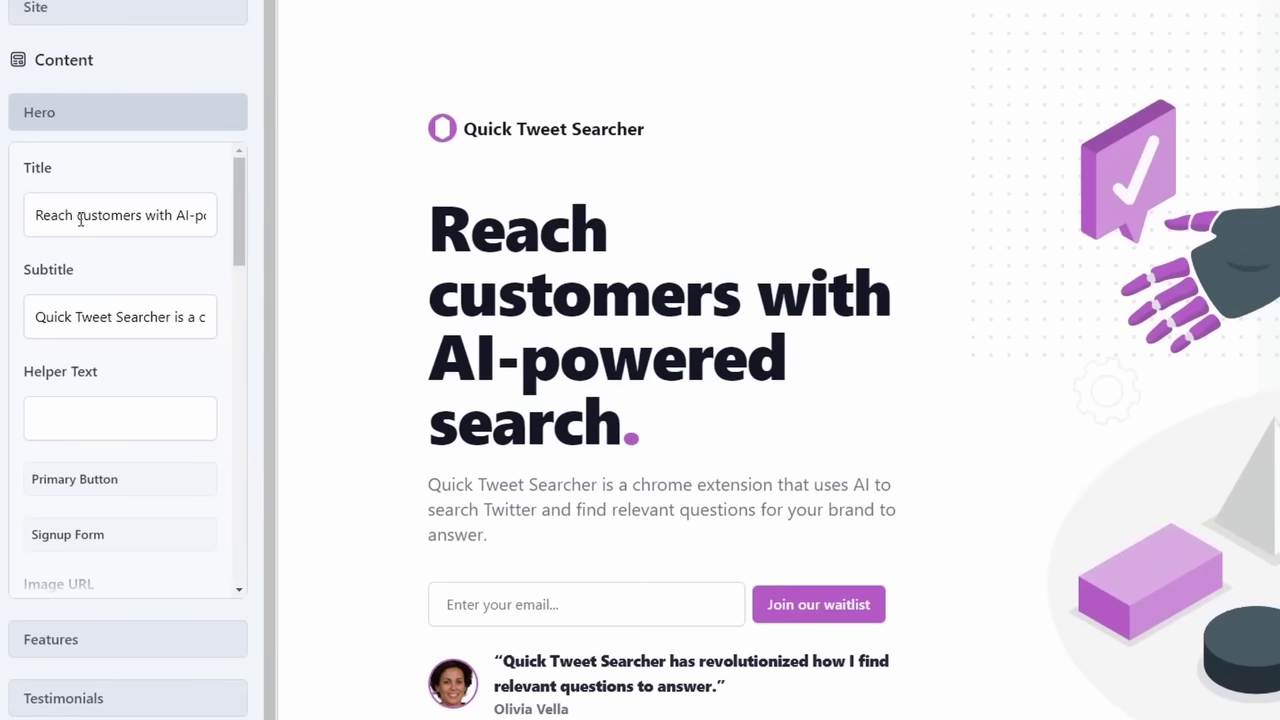
pyautogui.moveTo(48, 213); pyautogui.dragTo(212, 214)
pyautogui.moveTo(706, 449); pyautogui.dragTo(394, 276)
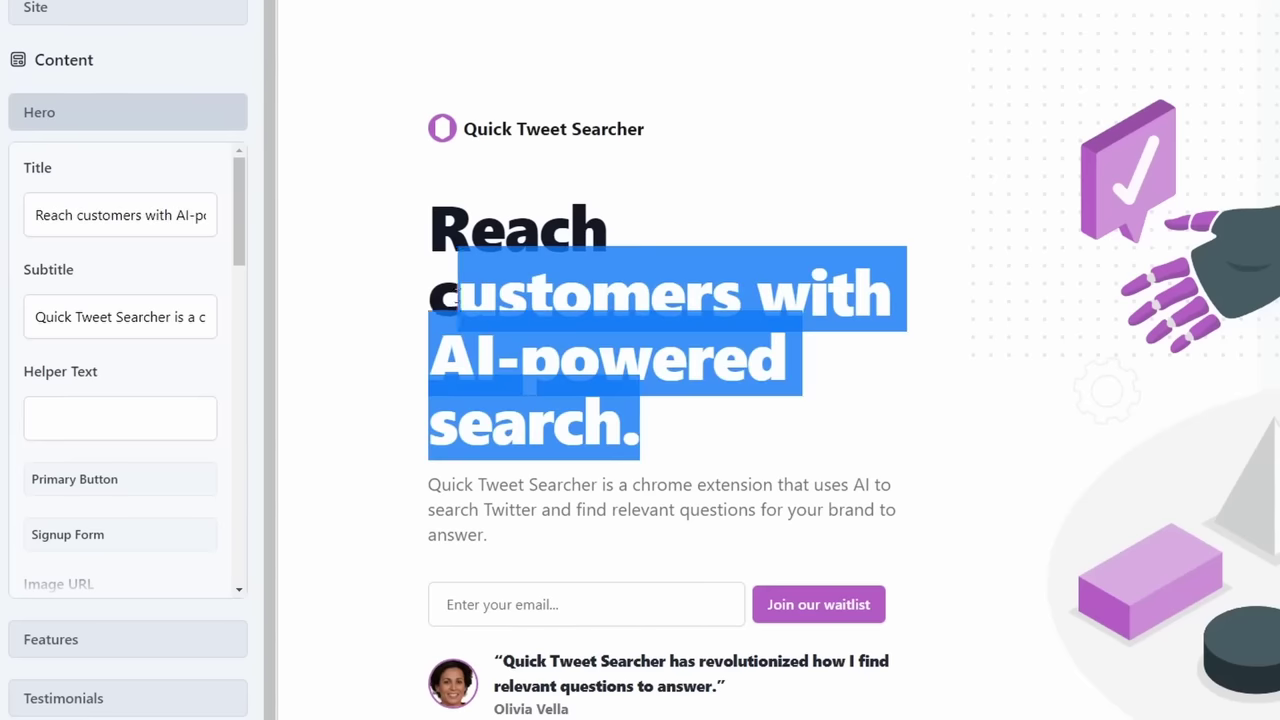
pyautogui.click(96, 206)
pyautogui.scroll(-1, 140, 222)
pyautogui.moveTo(38, 227); pyautogui.dragTo(215, 228)
pyautogui.moveTo(549, 560); pyautogui.dragTo(412, 470)
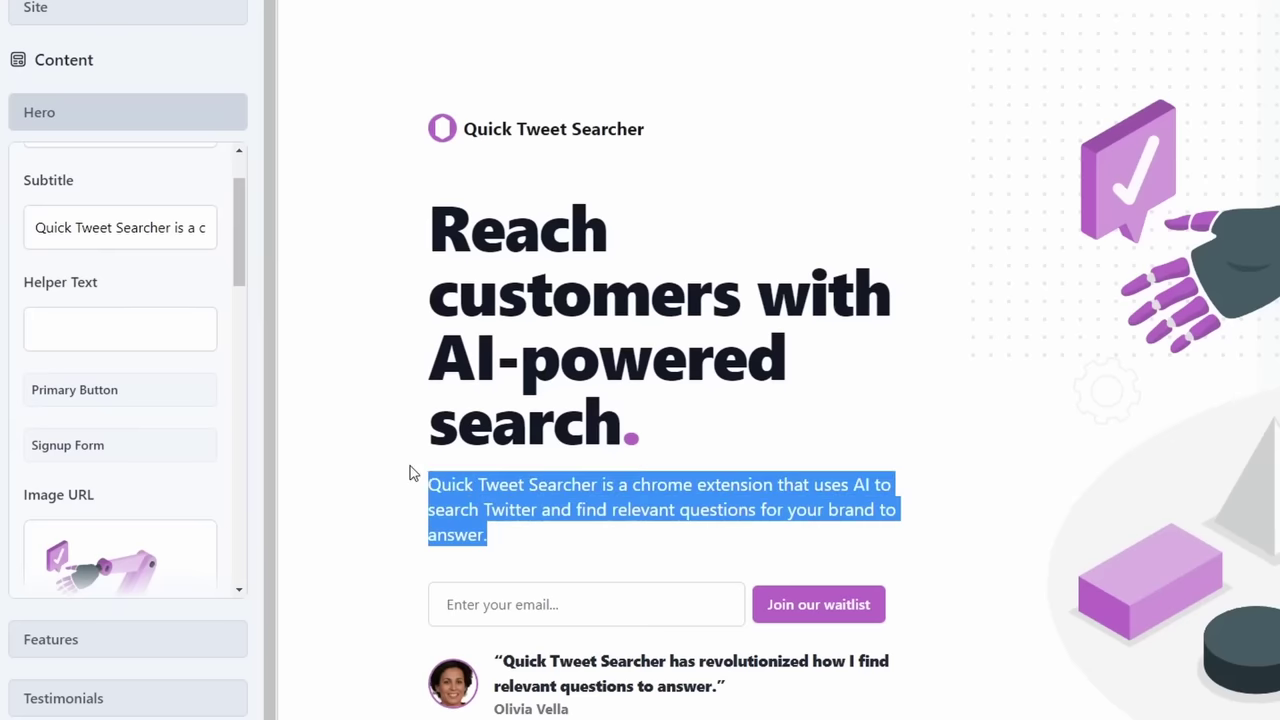
pyautogui.scroll(-1, 149, 357)
# Step: Change the hero signup button label to 'Join The Waitlist'
pyautogui.click(149, 345)
pyautogui.scroll(-1, 340, 476)
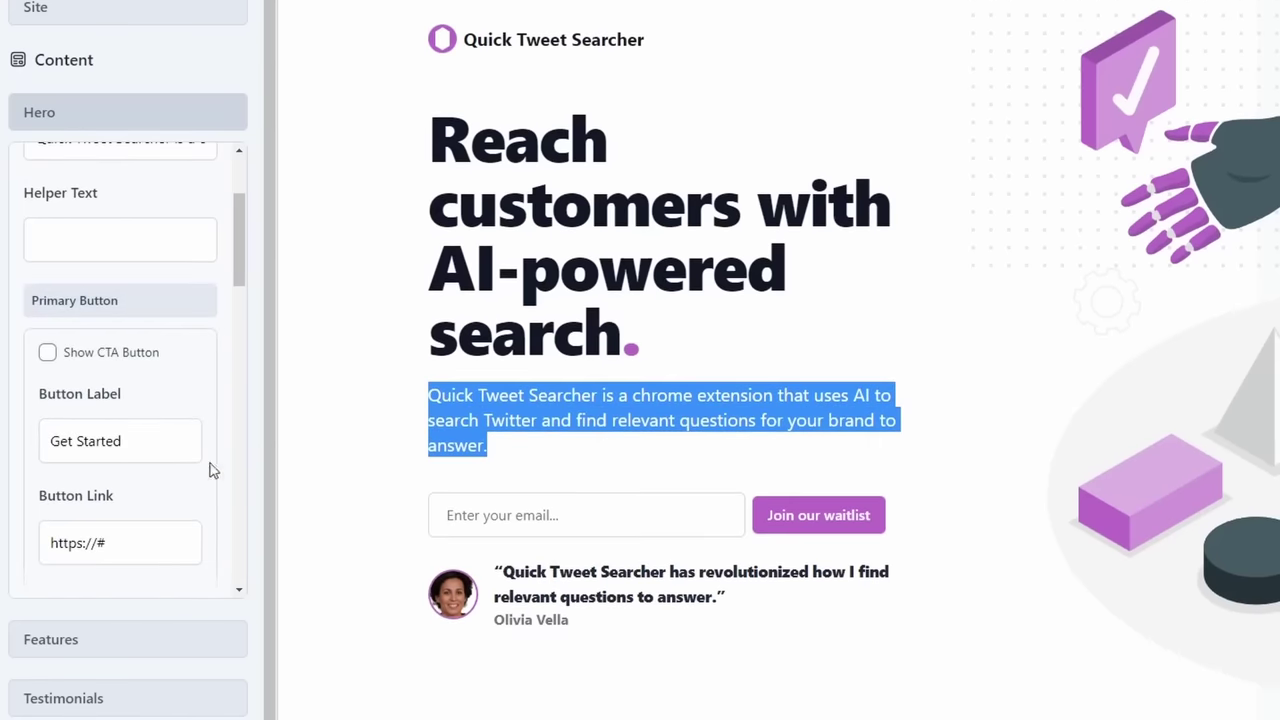
pyautogui.click(156, 292)
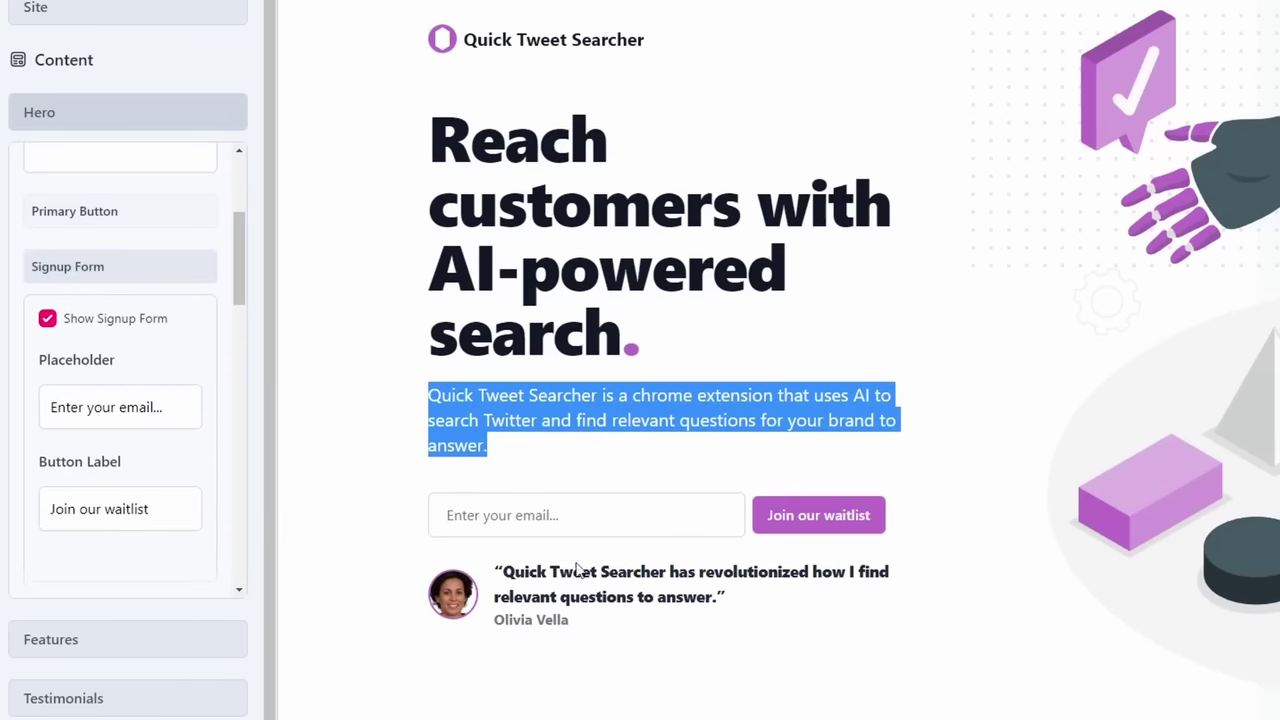
pyautogui.moveTo(168, 515); pyautogui.dragTo(27, 532)
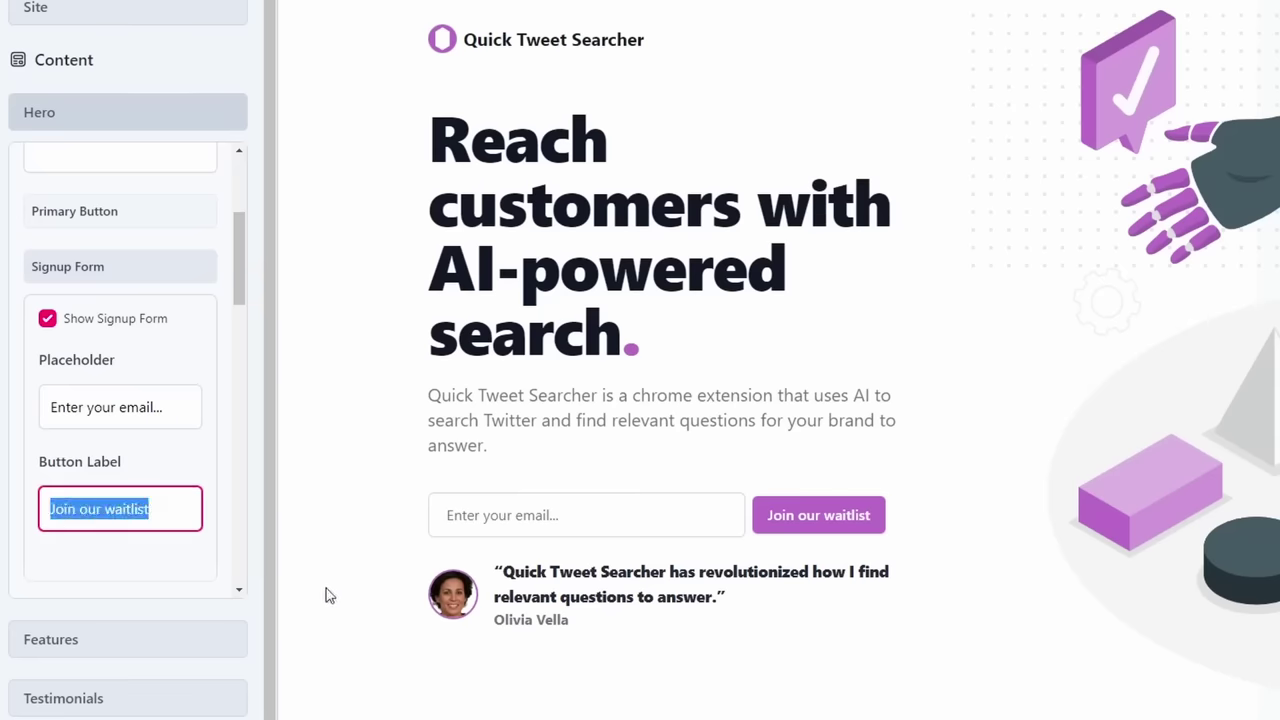
pyautogui.write('Join The Wai')
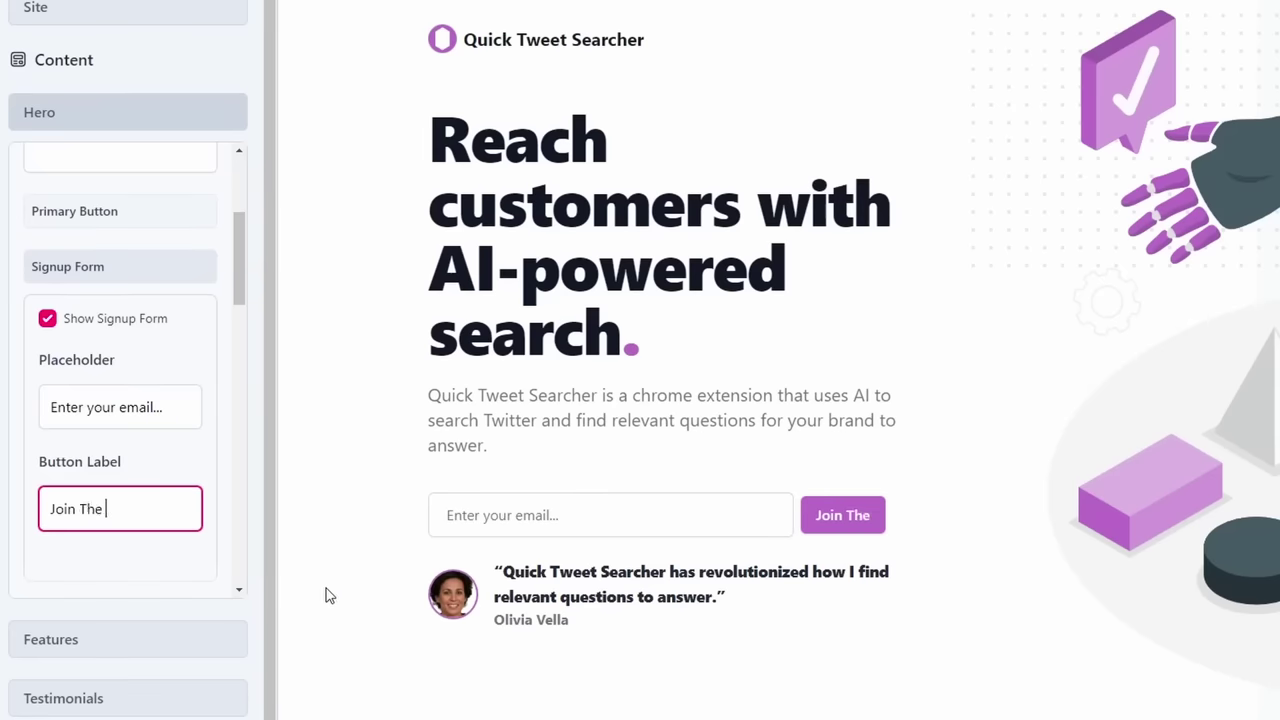
pyautogui.write('tlist')
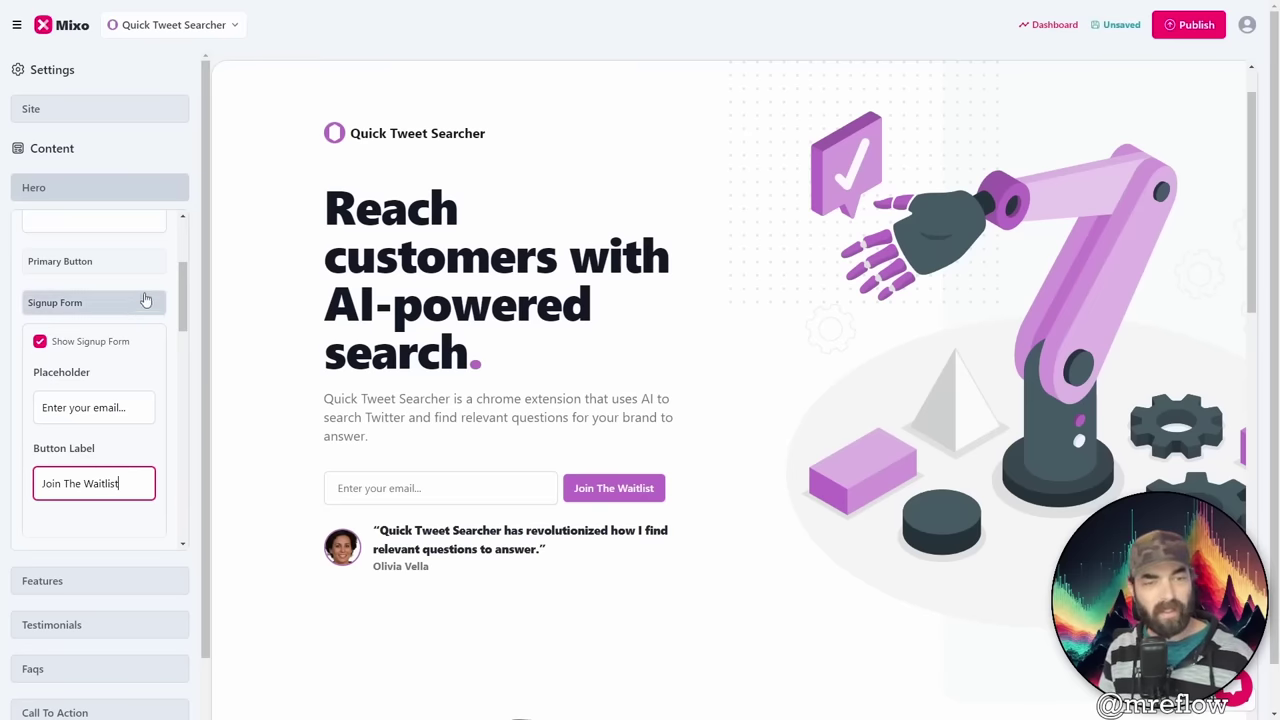
# Step: Open the Features settings and toggle the first feature off and back on
pyautogui.click(145, 198)
pyautogui.click(150, 231)
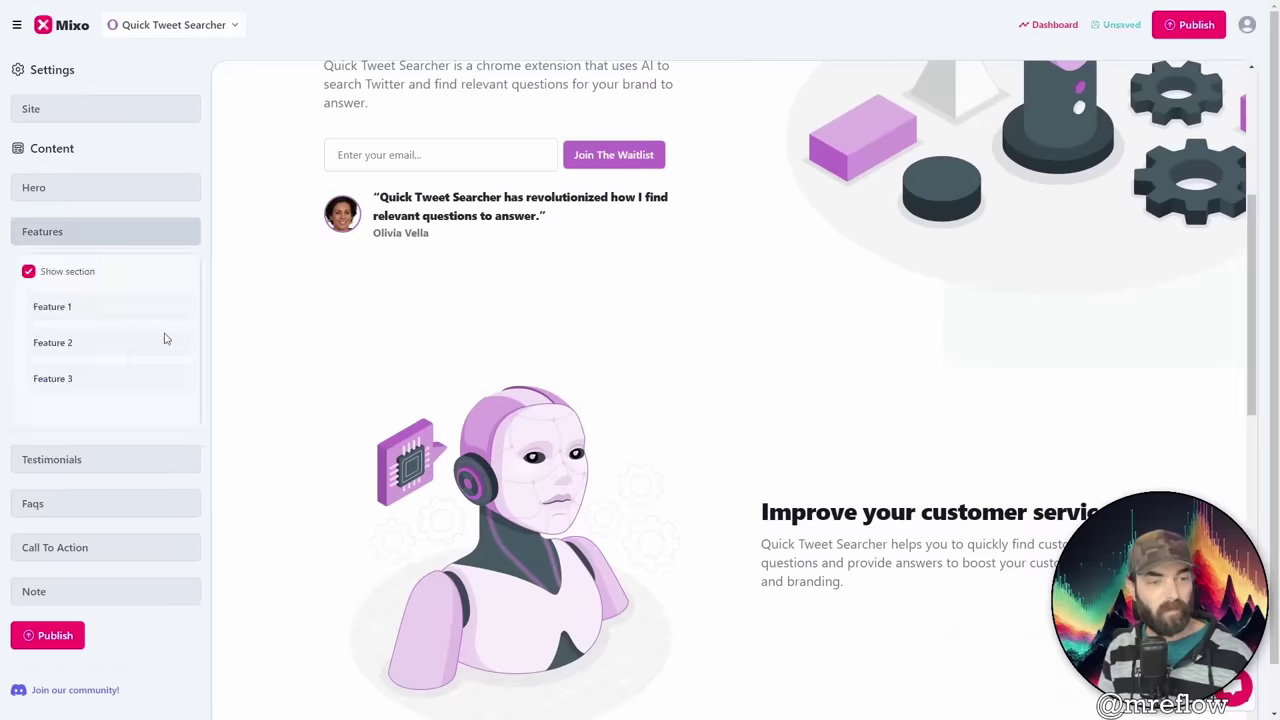
pyautogui.click(62, 310)
pyautogui.tripleClick(62, 416)
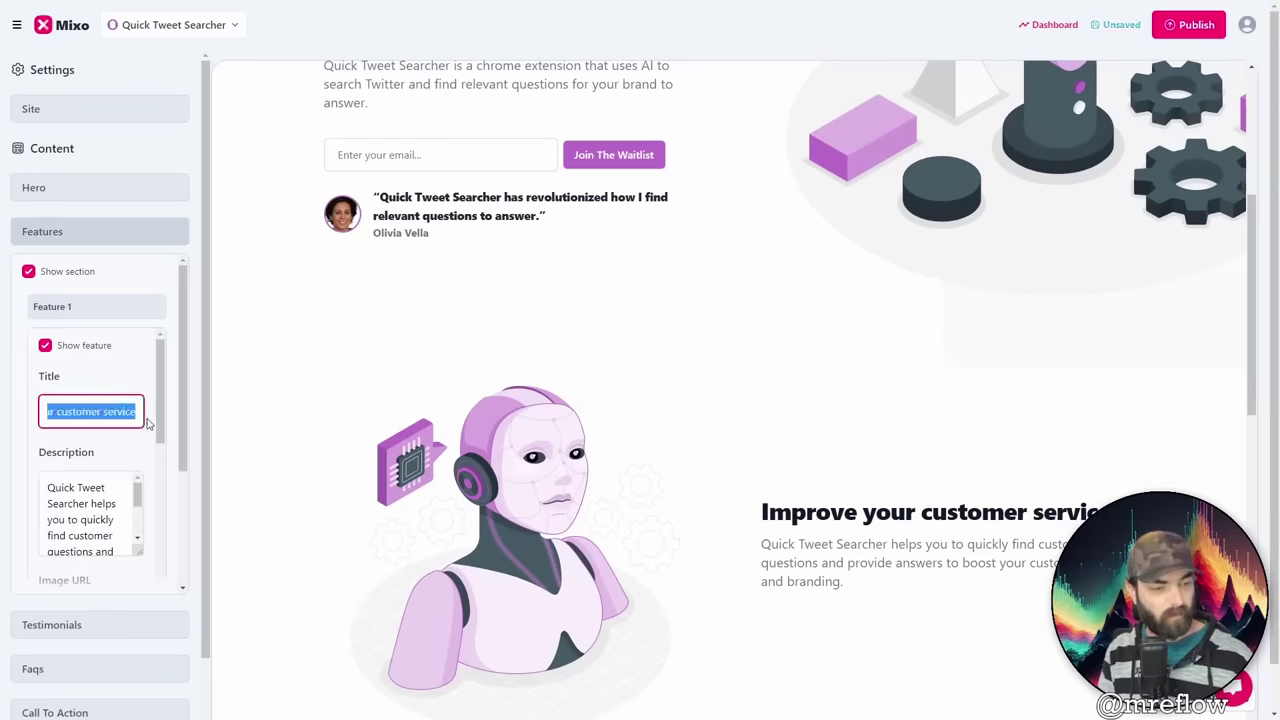
pyautogui.scroll(-2, 852, 470)
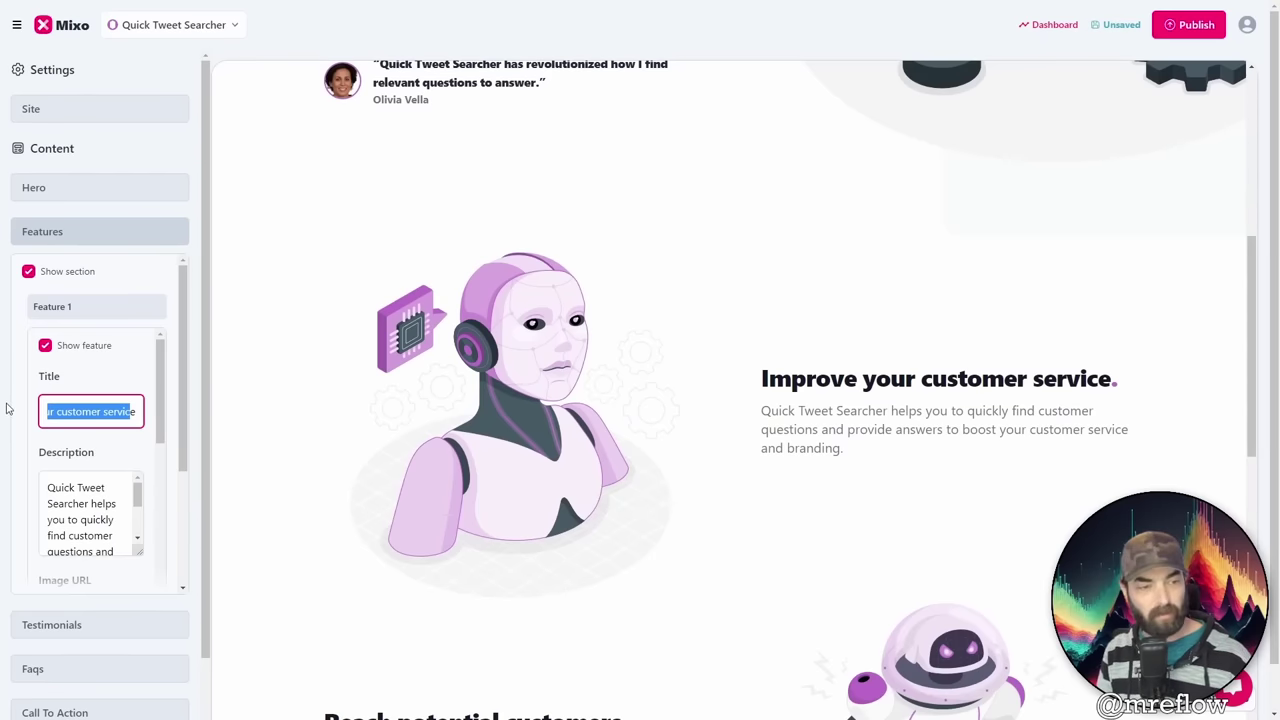
pyautogui.click(45, 346)
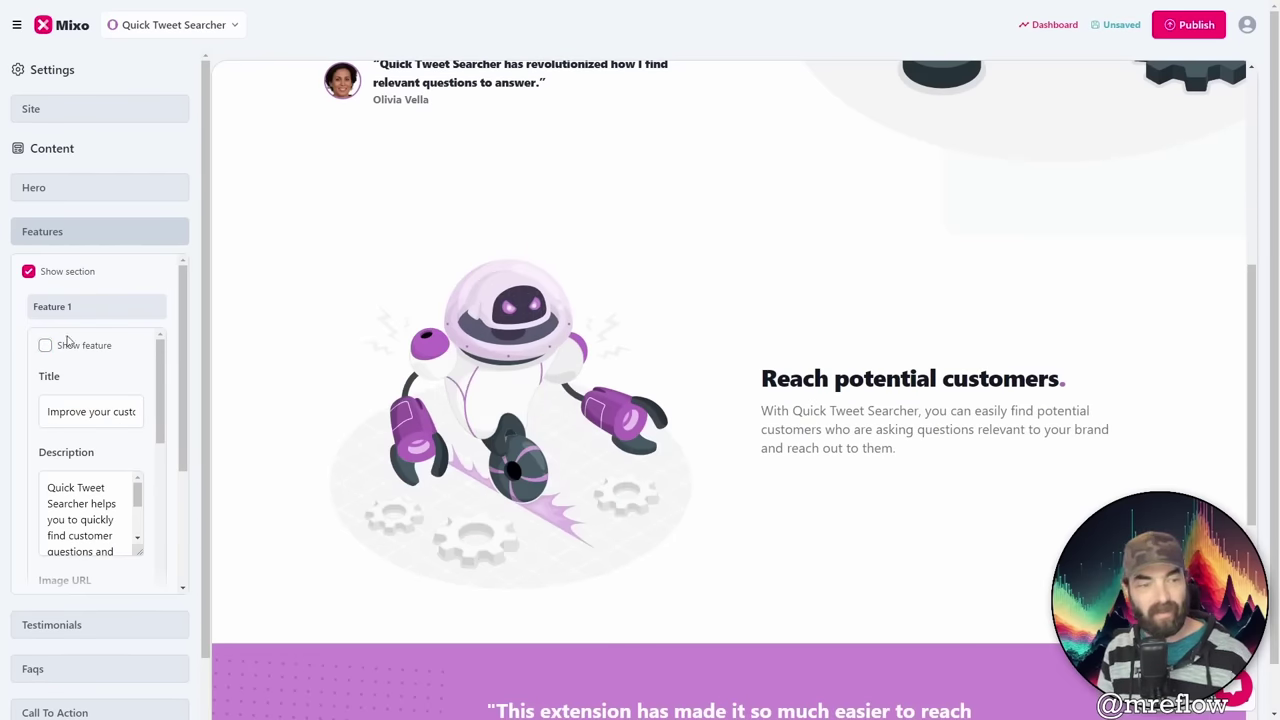
pyautogui.click(45, 346)
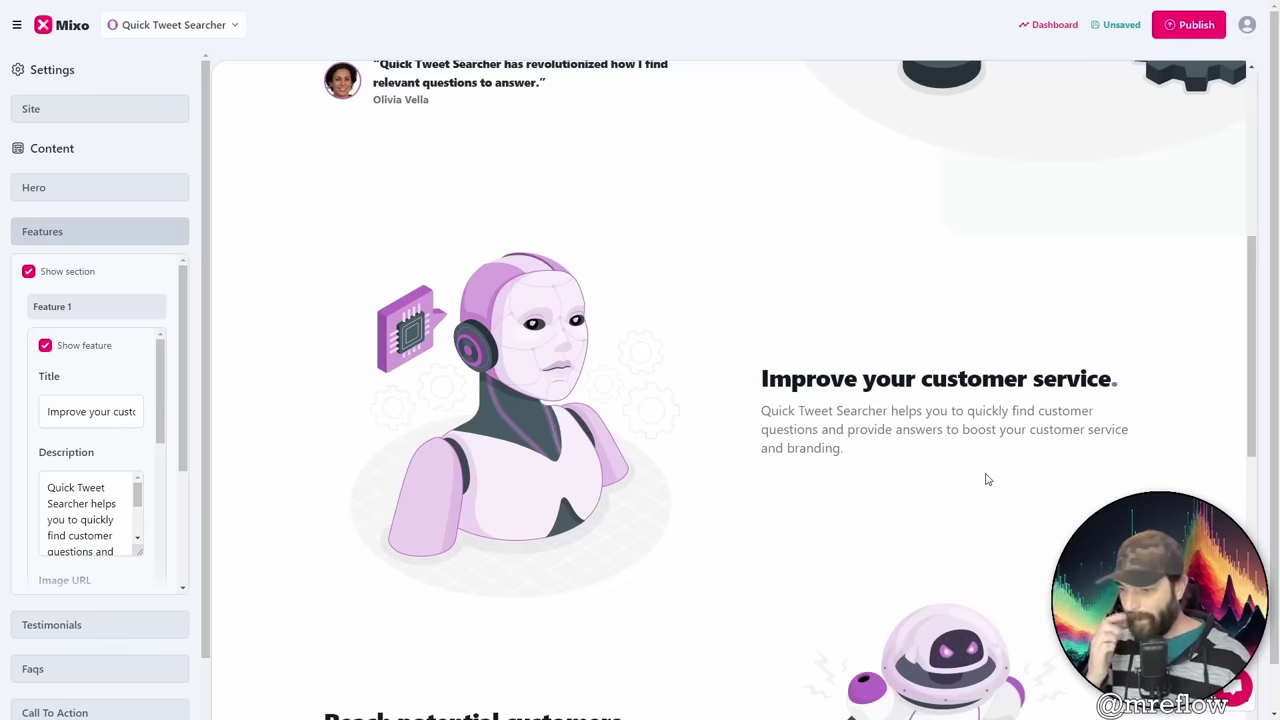
# Step: Hide and re-show the second feature, Reach potential customers
pyautogui.scroll(-2, 107, 530)
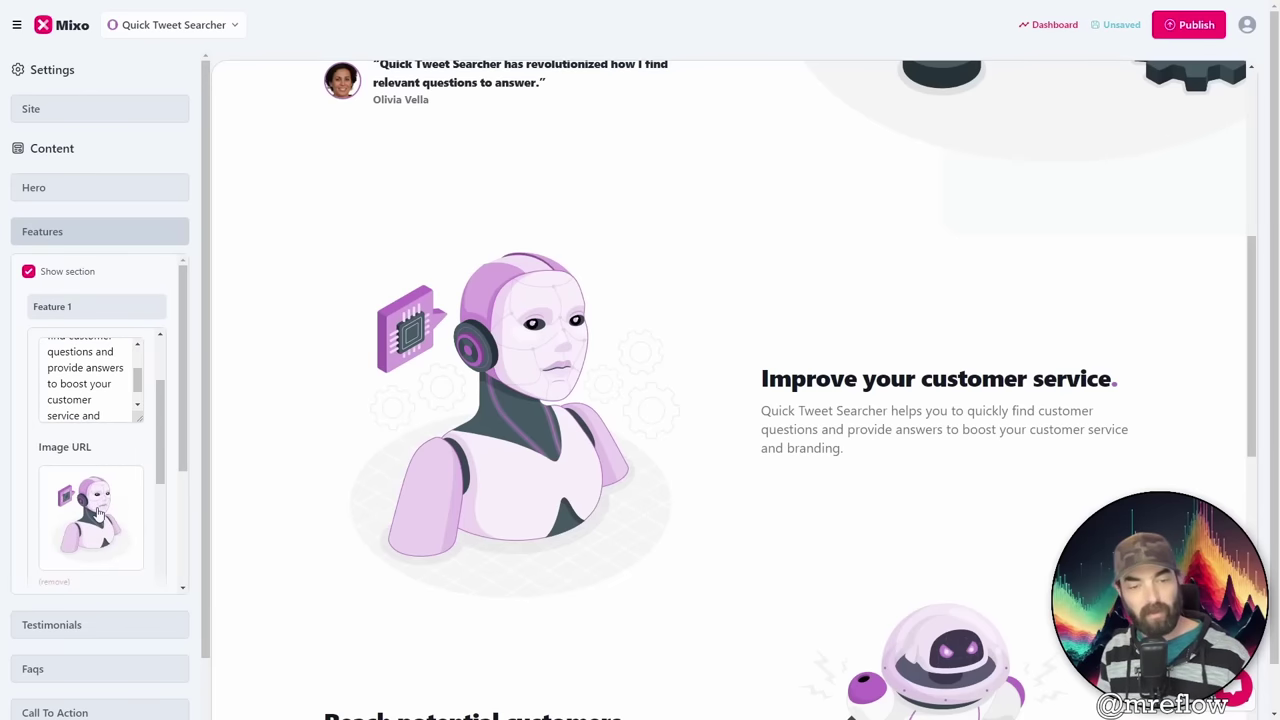
pyautogui.scroll(-3, 159, 410)
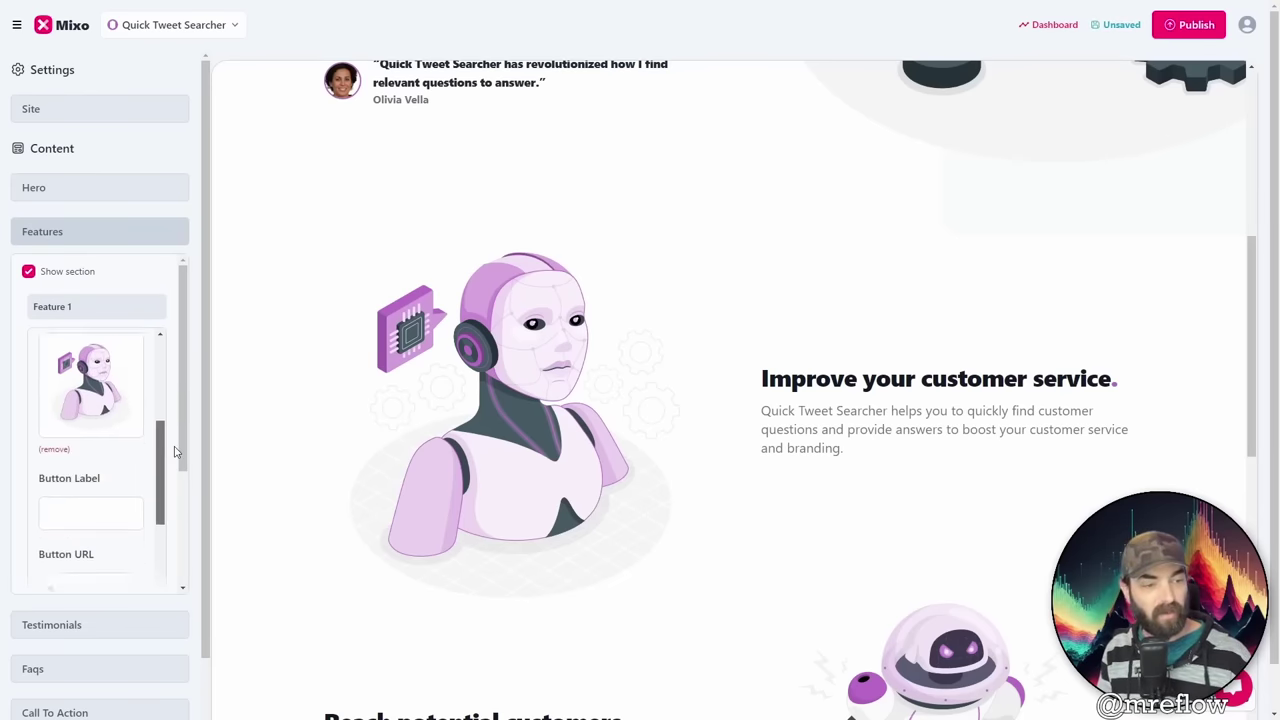
pyautogui.click(140, 306)
pyautogui.click(140, 342)
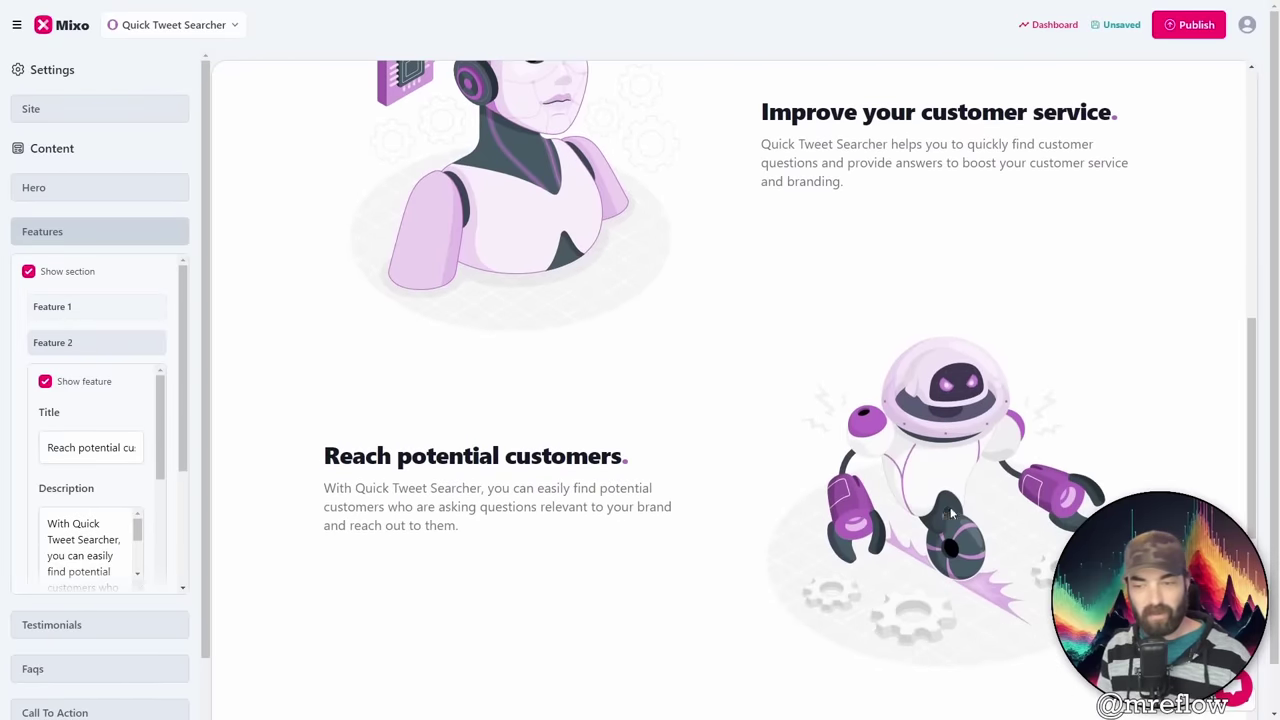
pyautogui.click(45, 382)
pyautogui.click(45, 382)
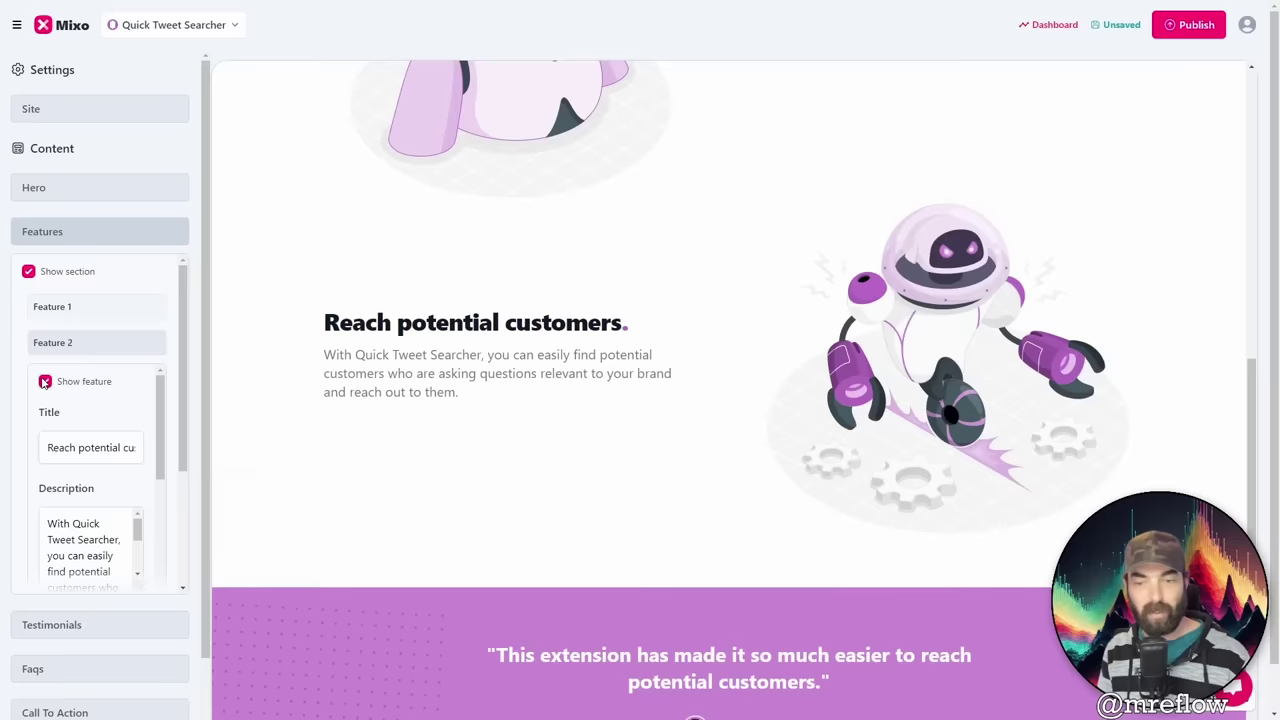
# Step: Title the third feature 'Grow Your Twitter Following'
pyautogui.click(100, 380)
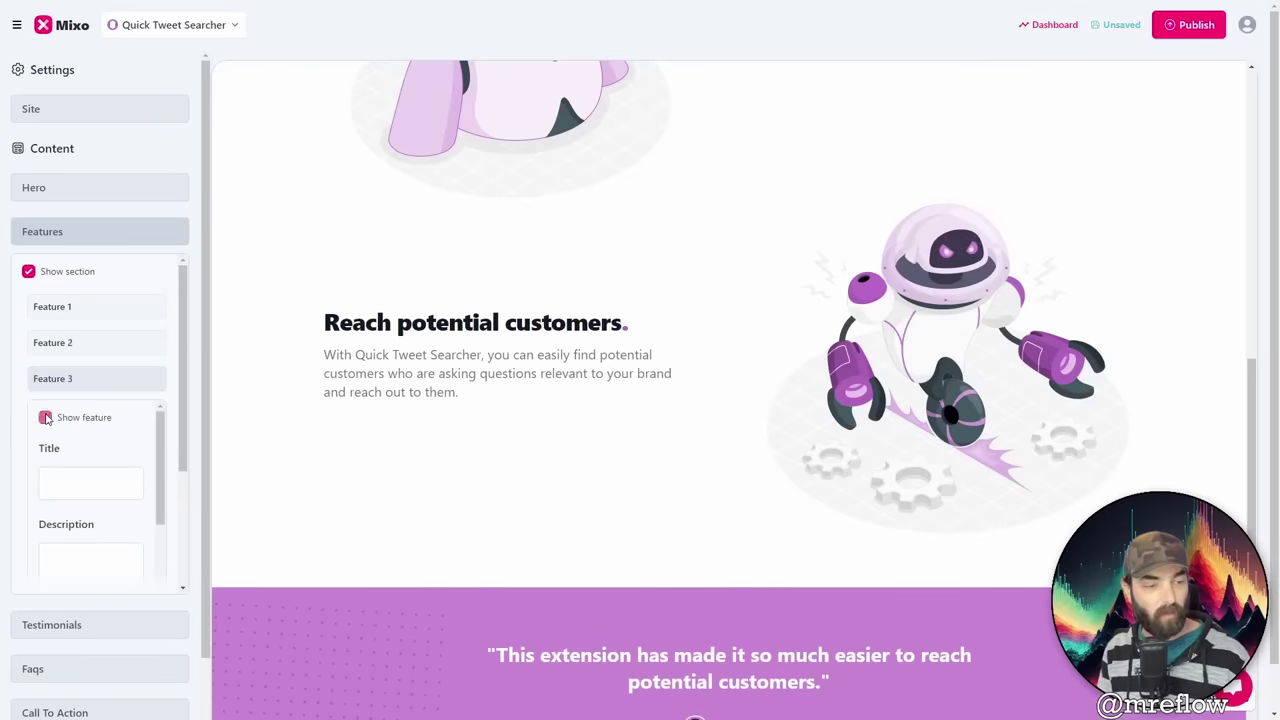
pyautogui.click(97, 483)
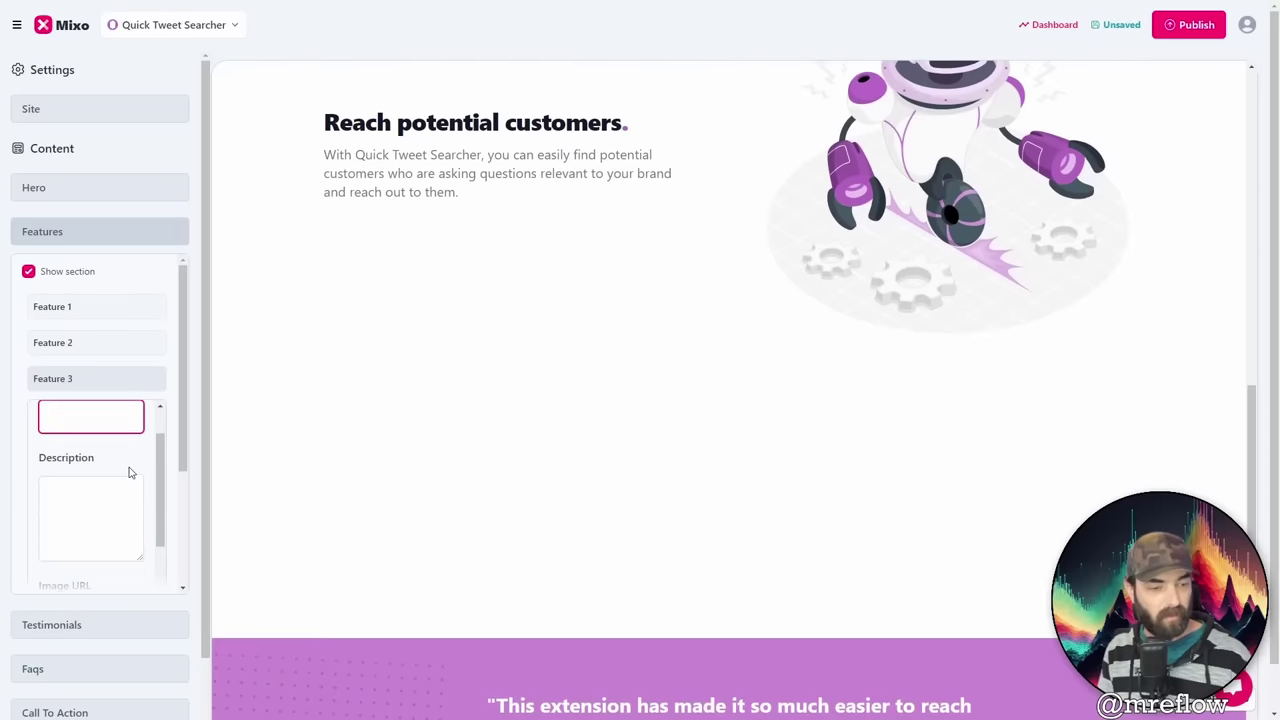
pyautogui.write('Grow Your Twitter Following')
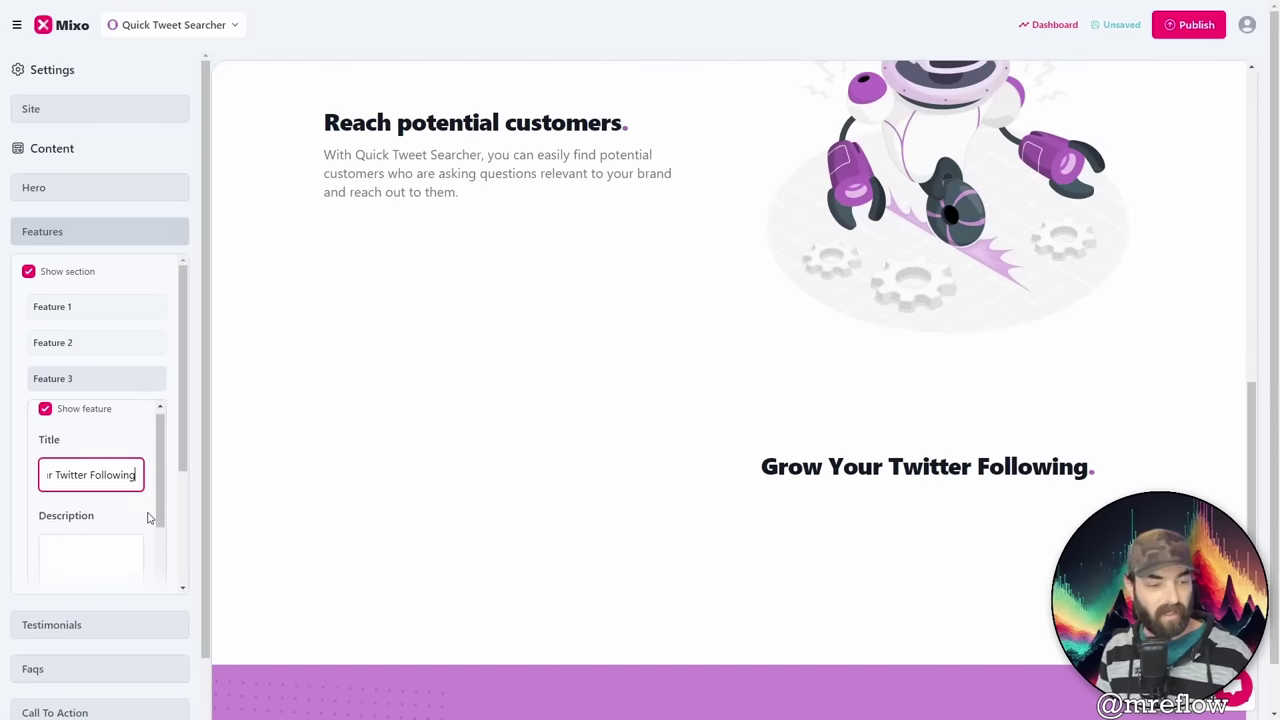
pyautogui.scroll(-3, 151, 477)
pyautogui.scroll(-3, 514, 323)
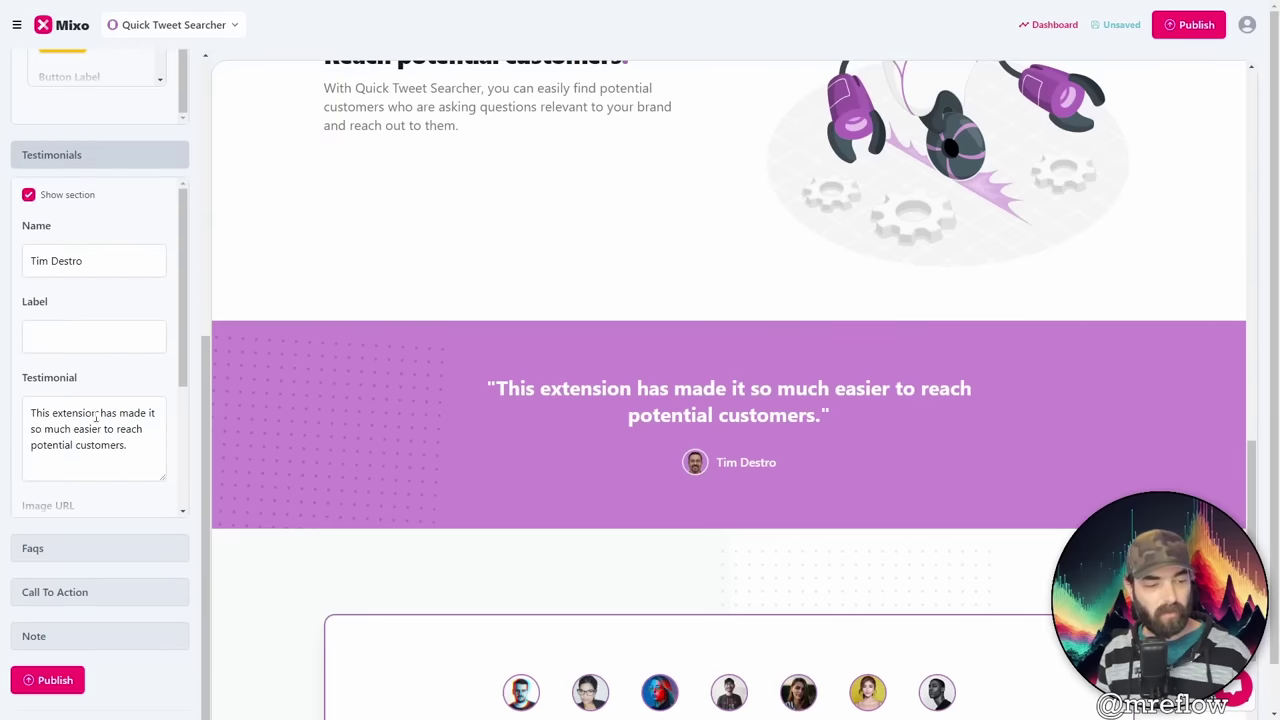
# Step: Check the testimonial text, then turn on the Questions? FAQ section
pyautogui.moveTo(108, 456); pyautogui.dragTo(25, 380)
pyautogui.moveTo(58, 261); pyautogui.dragTo(8, 244)
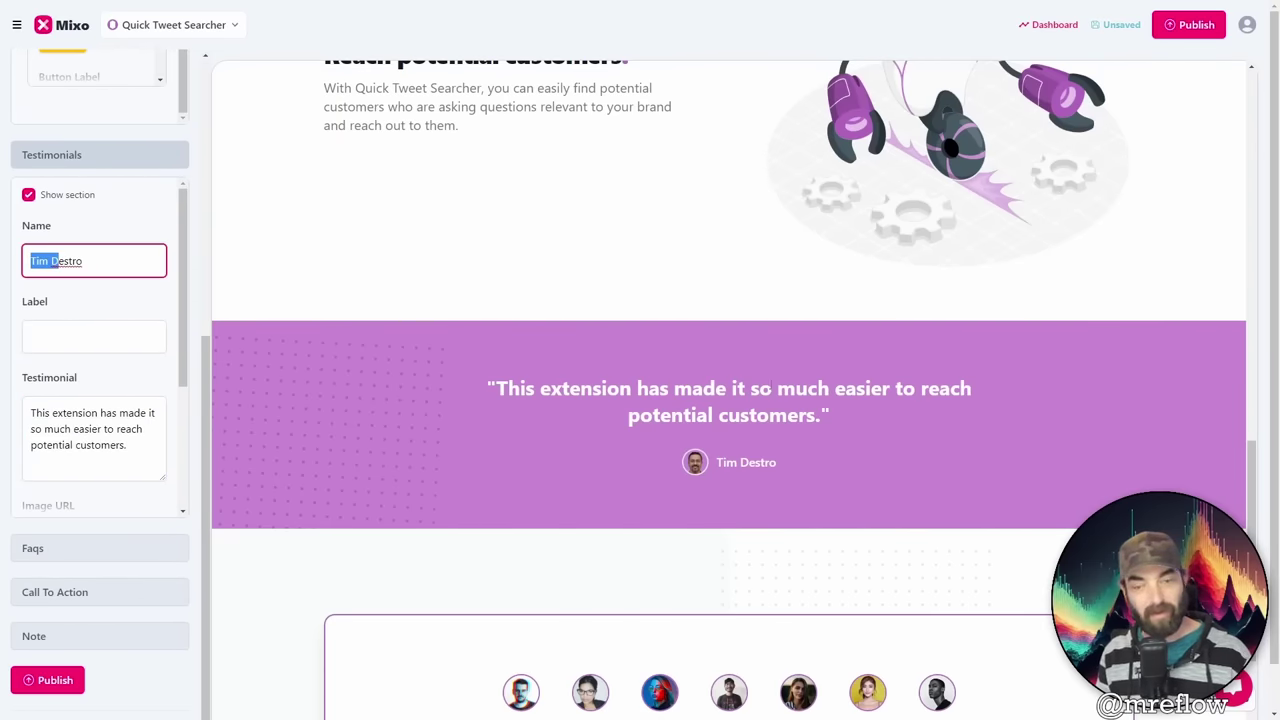
pyautogui.click(40, 548)
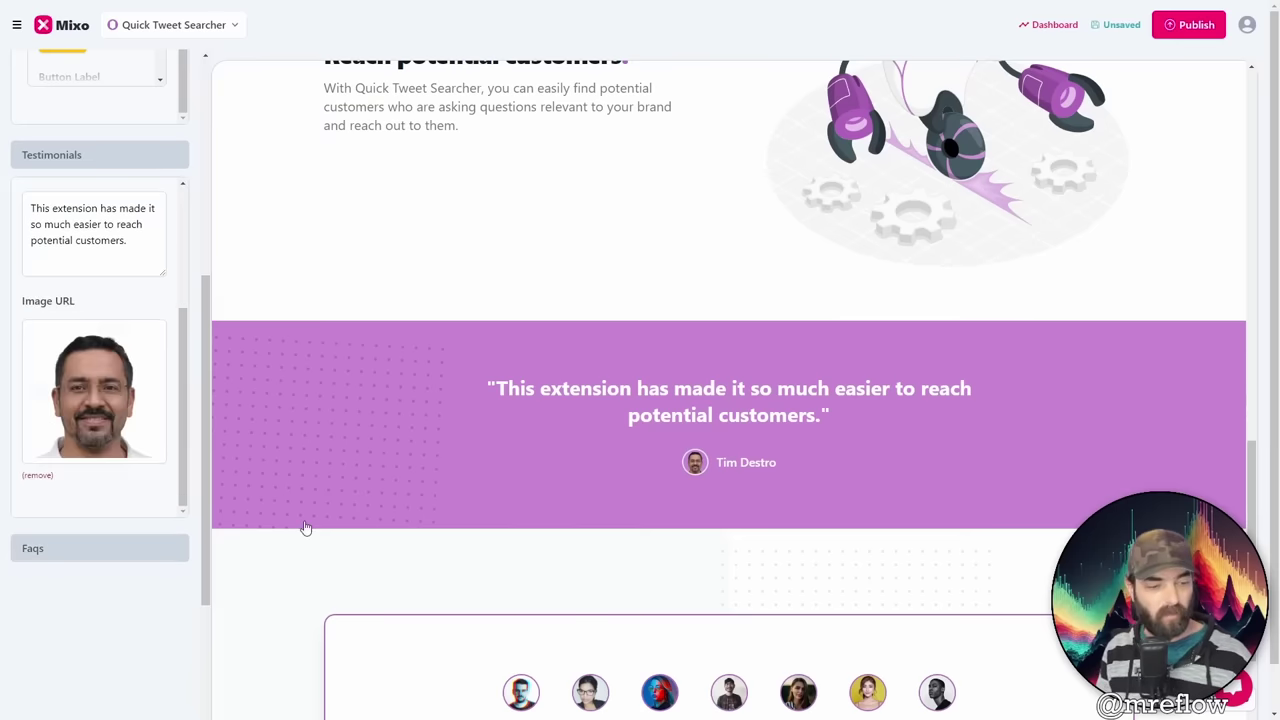
pyautogui.scroll(-3, 875, 440)
pyautogui.scroll(-3, 100, 580)
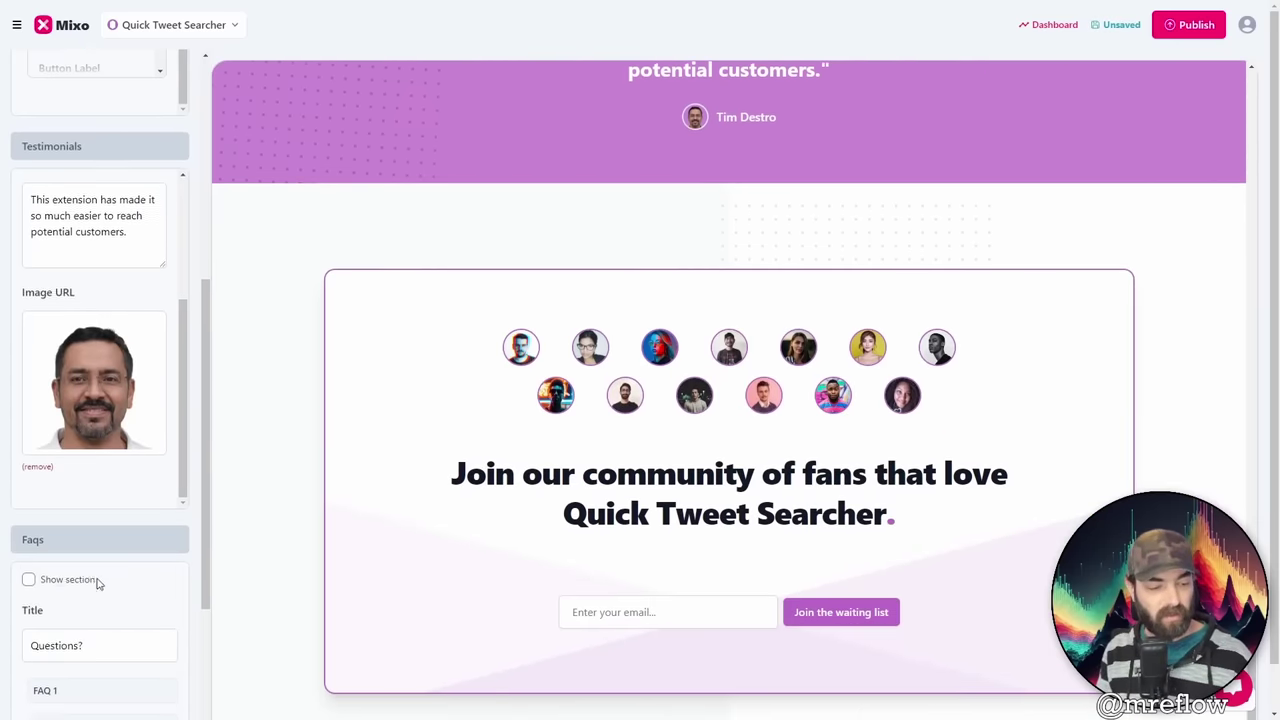
pyautogui.click(28, 321)
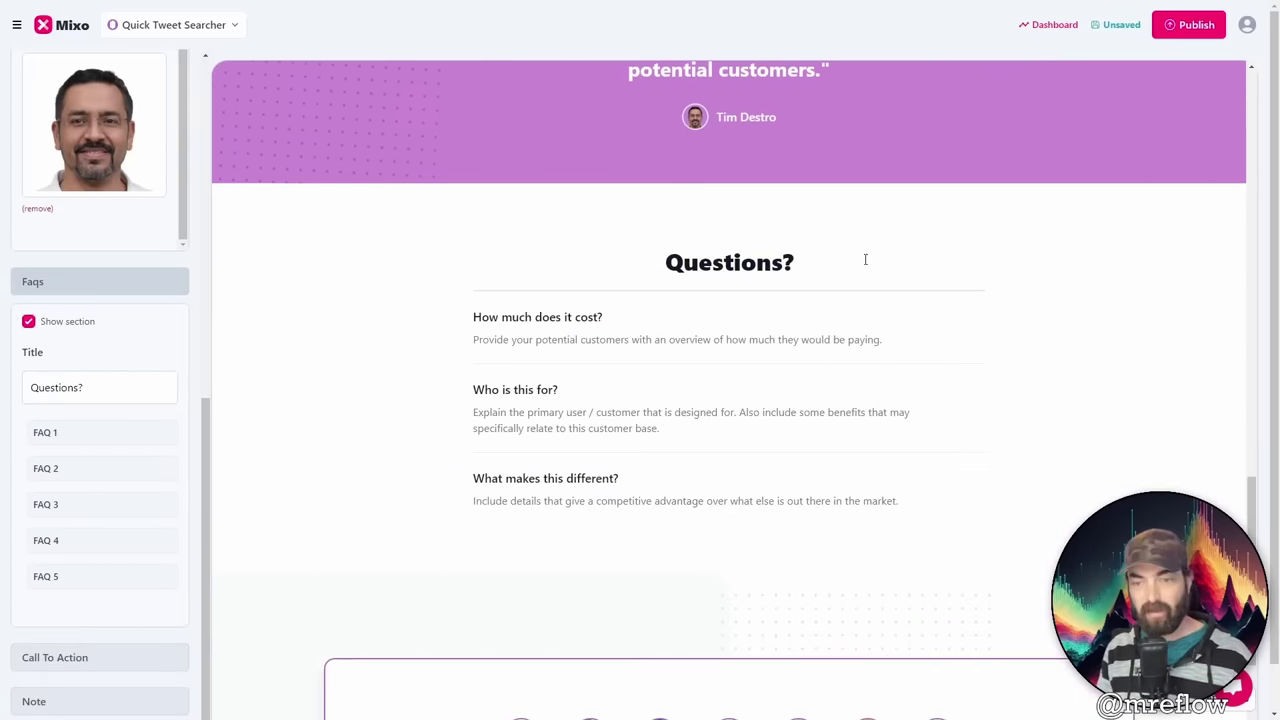
pyautogui.scroll(10, 1044, 598)
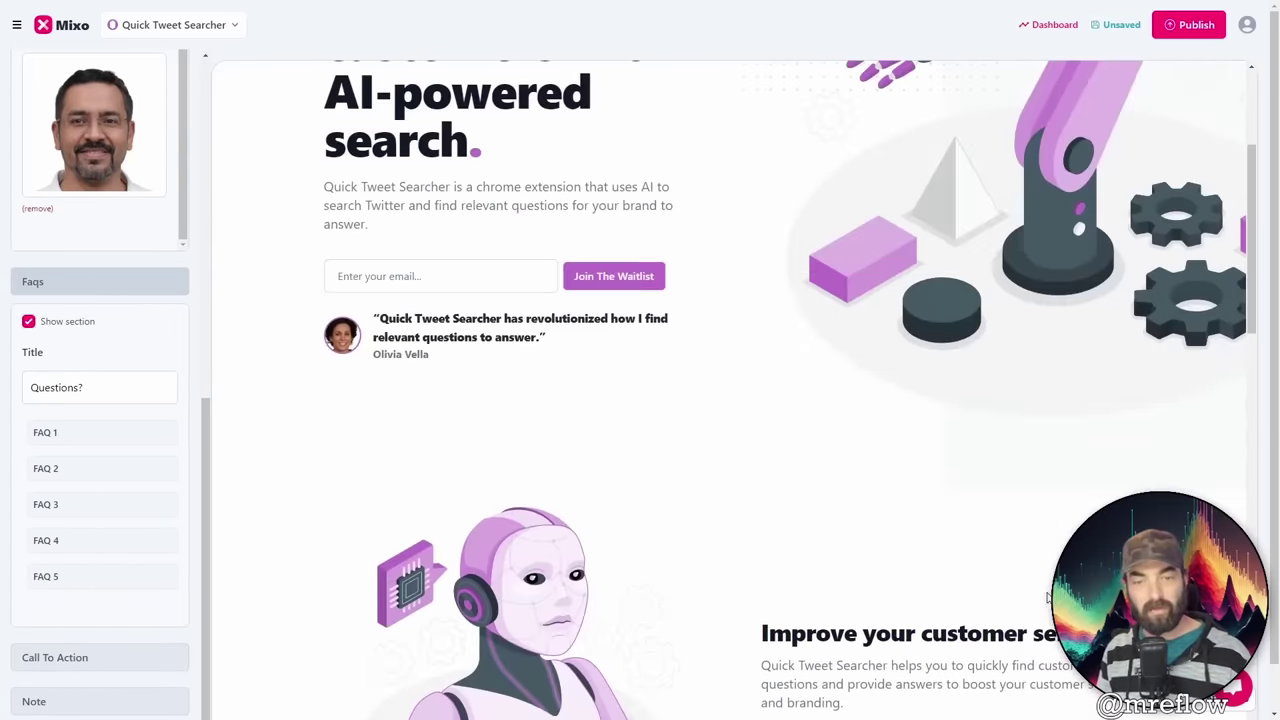
pyautogui.scroll(-10, 940, 577)
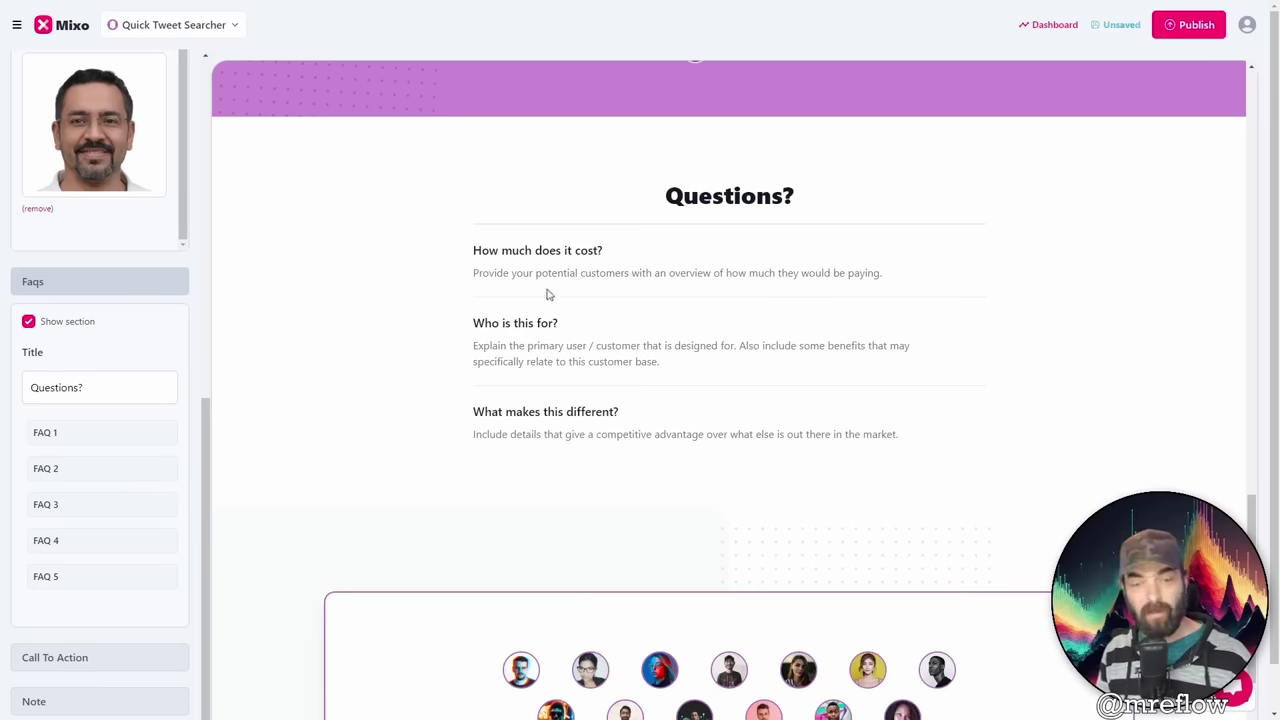
pyautogui.scroll(-1, 60, 550)
# Step: Hide the avatar row in the Join our community call-to-action section
pyautogui.click(143, 598)
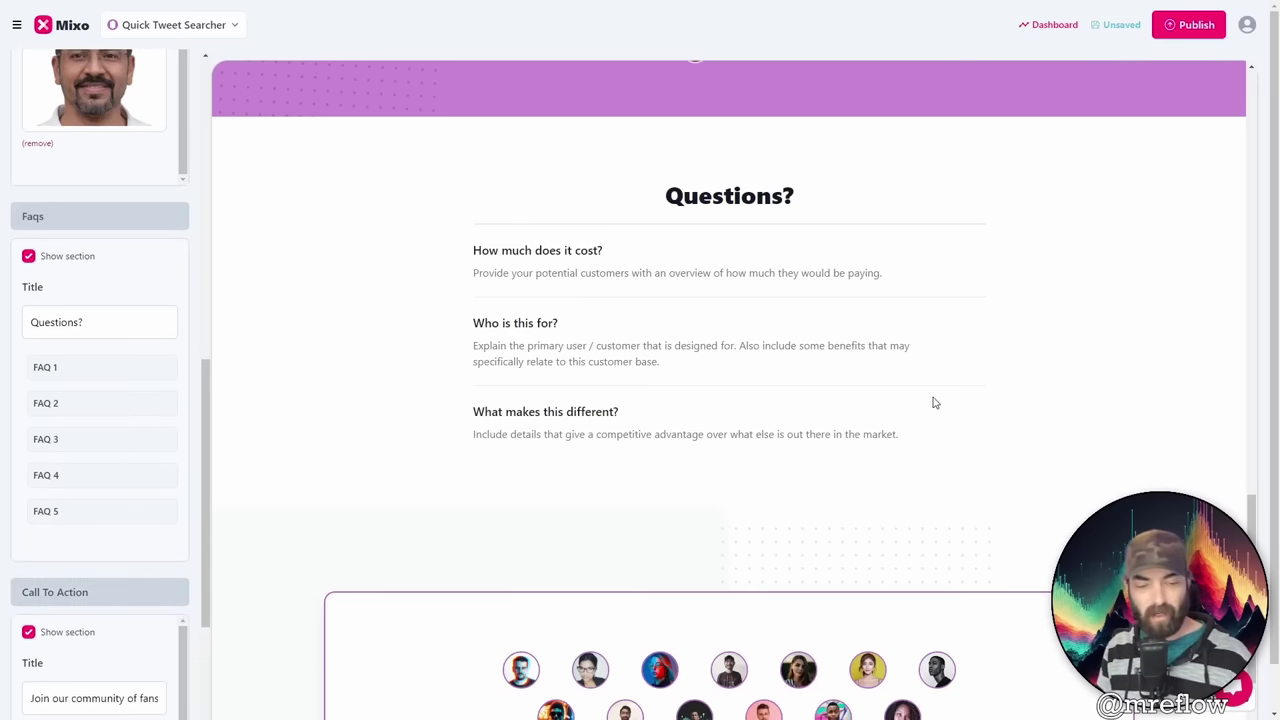
pyautogui.scroll(-3, 930, 420)
pyautogui.scroll(-1, 387, 595)
pyautogui.scroll(-1, 157, 628)
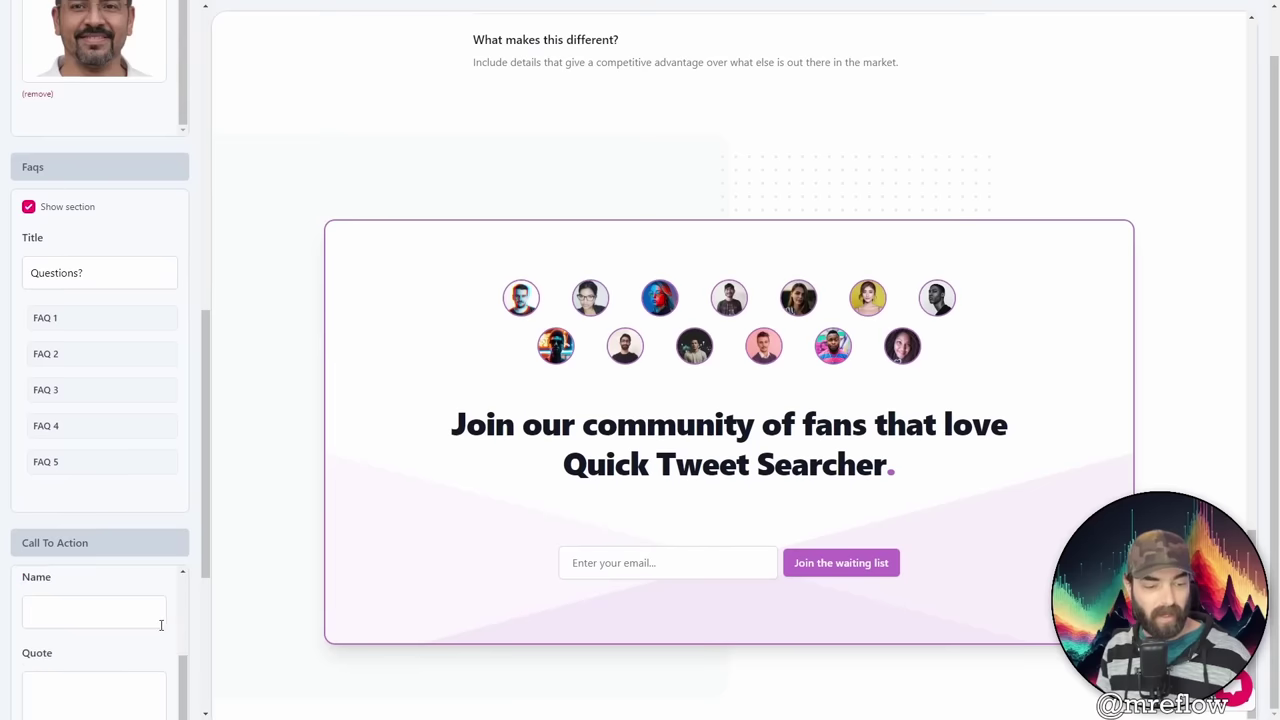
pyautogui.scroll(1, 908, 395)
pyautogui.scroll(-1, 937, 556)
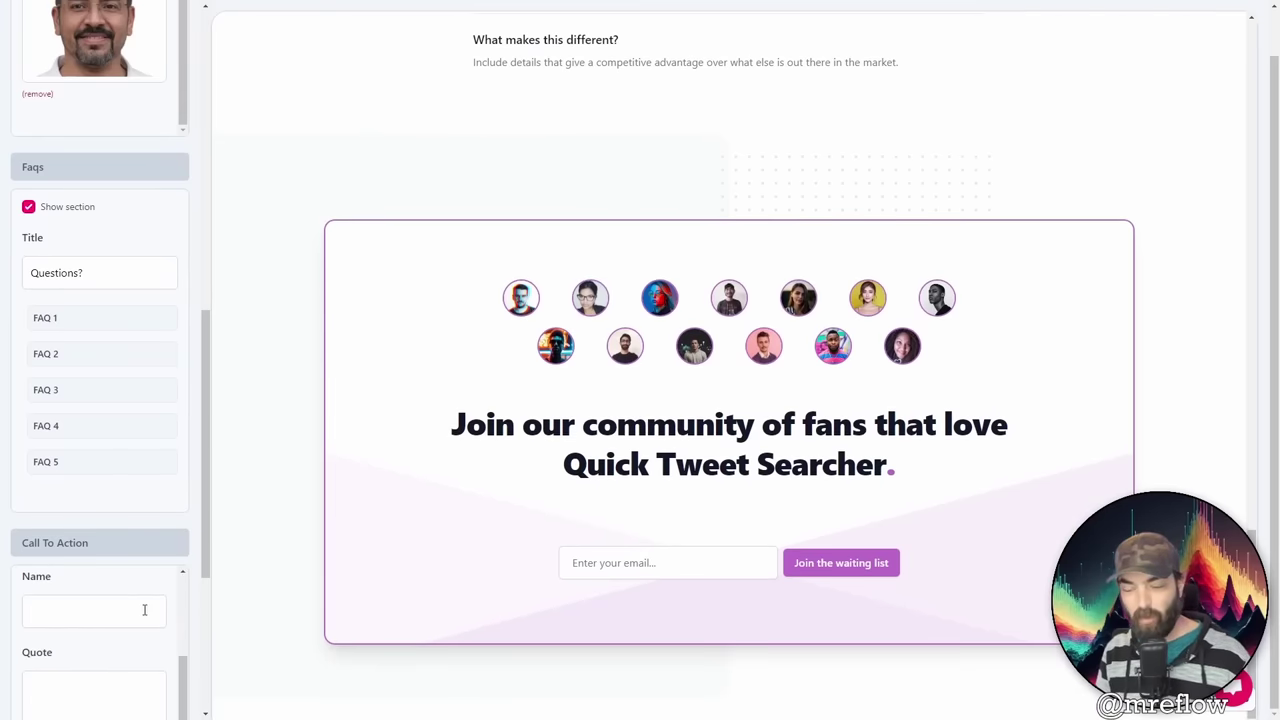
pyautogui.scroll(-5, 144, 609)
pyautogui.click(29, 446)
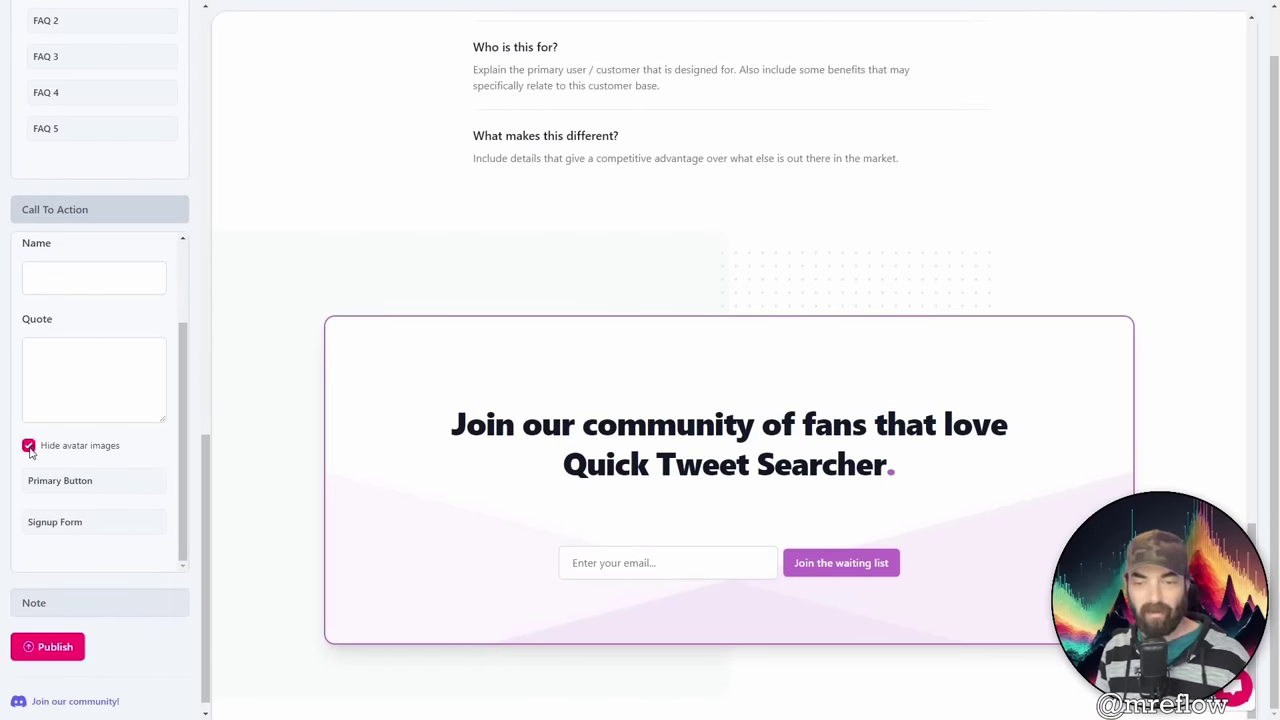
pyautogui.click(29, 446)
pyautogui.click(146, 486)
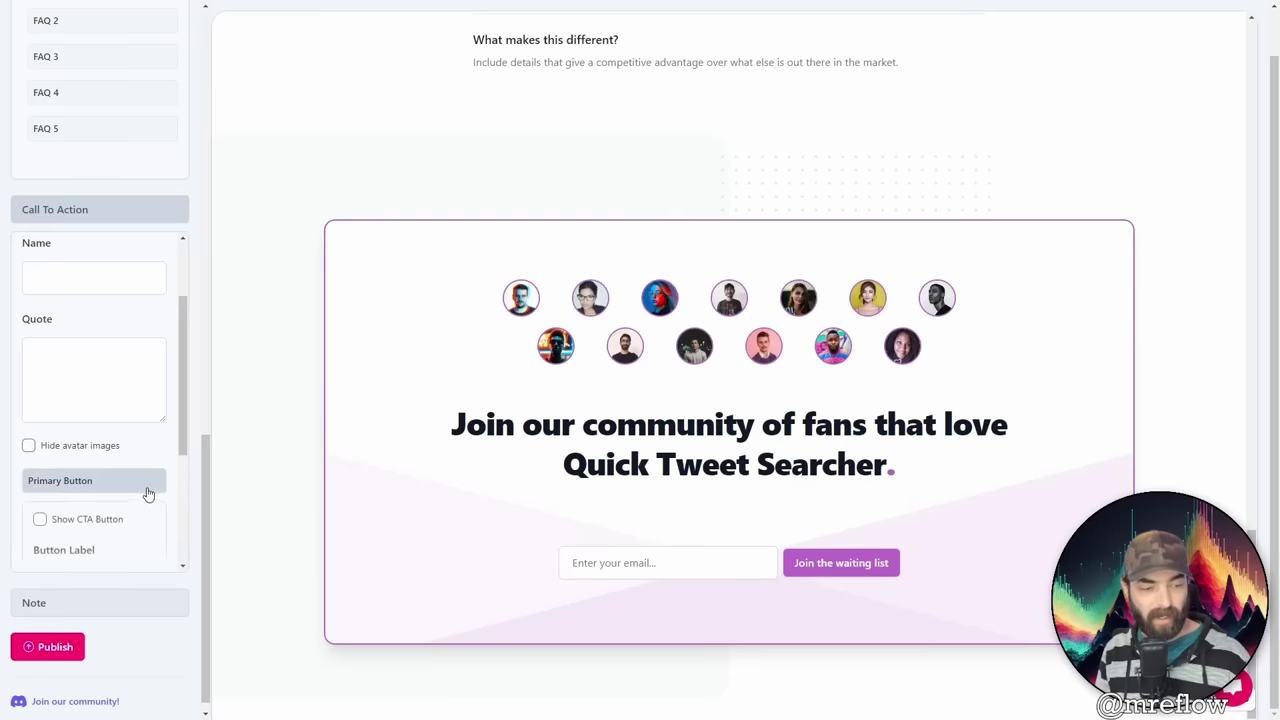
pyautogui.scroll(-3, 149, 505)
pyautogui.click(55, 522)
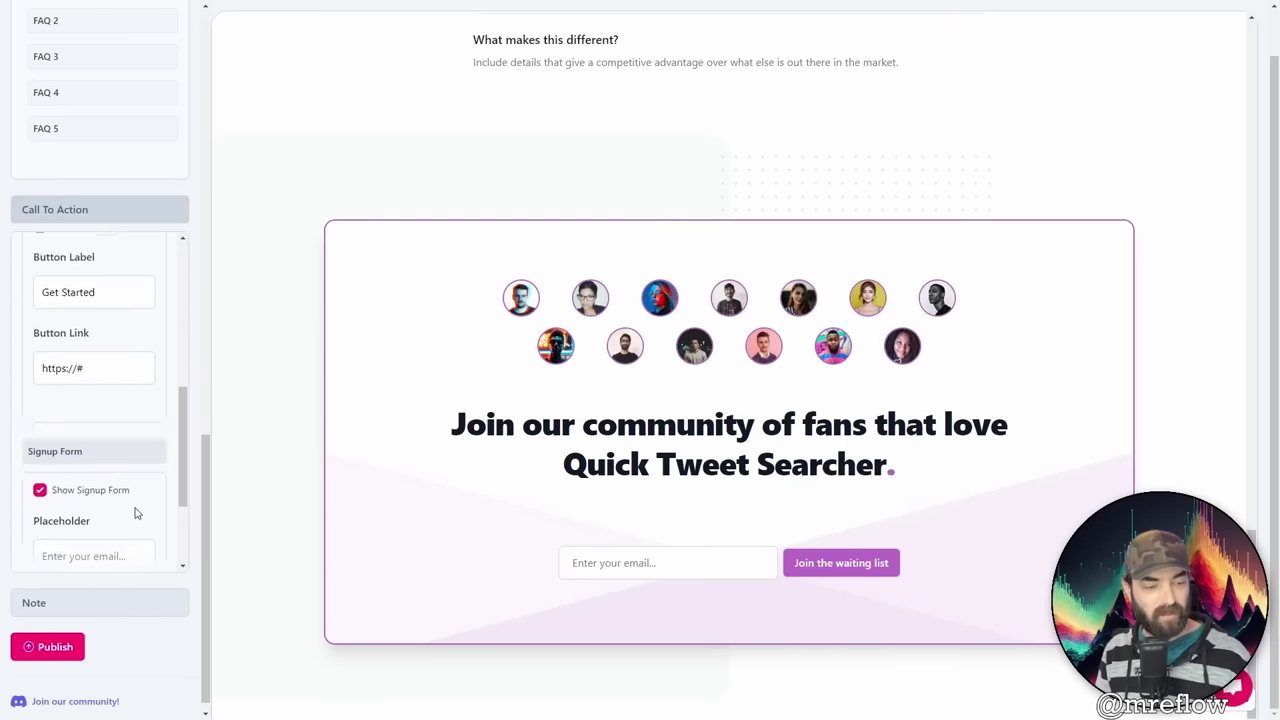
pyautogui.scroll(-2, 130, 520)
pyautogui.click(126, 603)
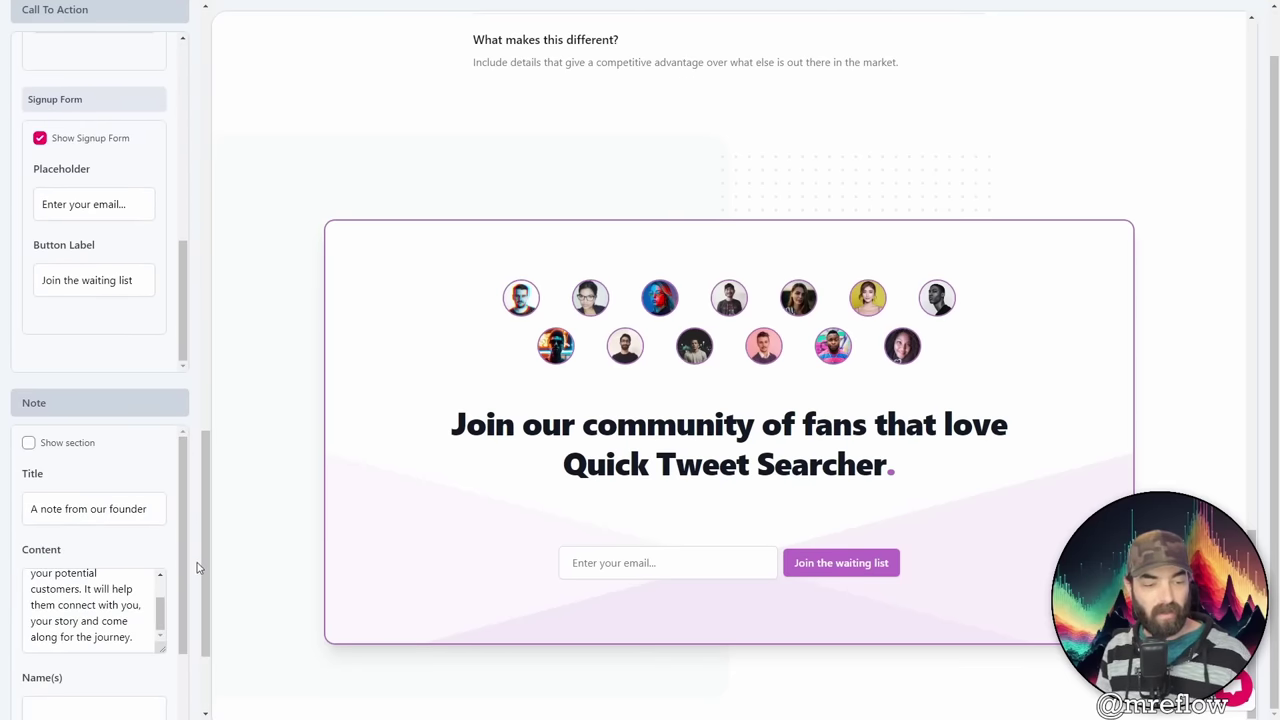
pyautogui.scroll(-2, 60, 380)
pyautogui.click(29, 278)
pyautogui.scroll(-3, 305, 356)
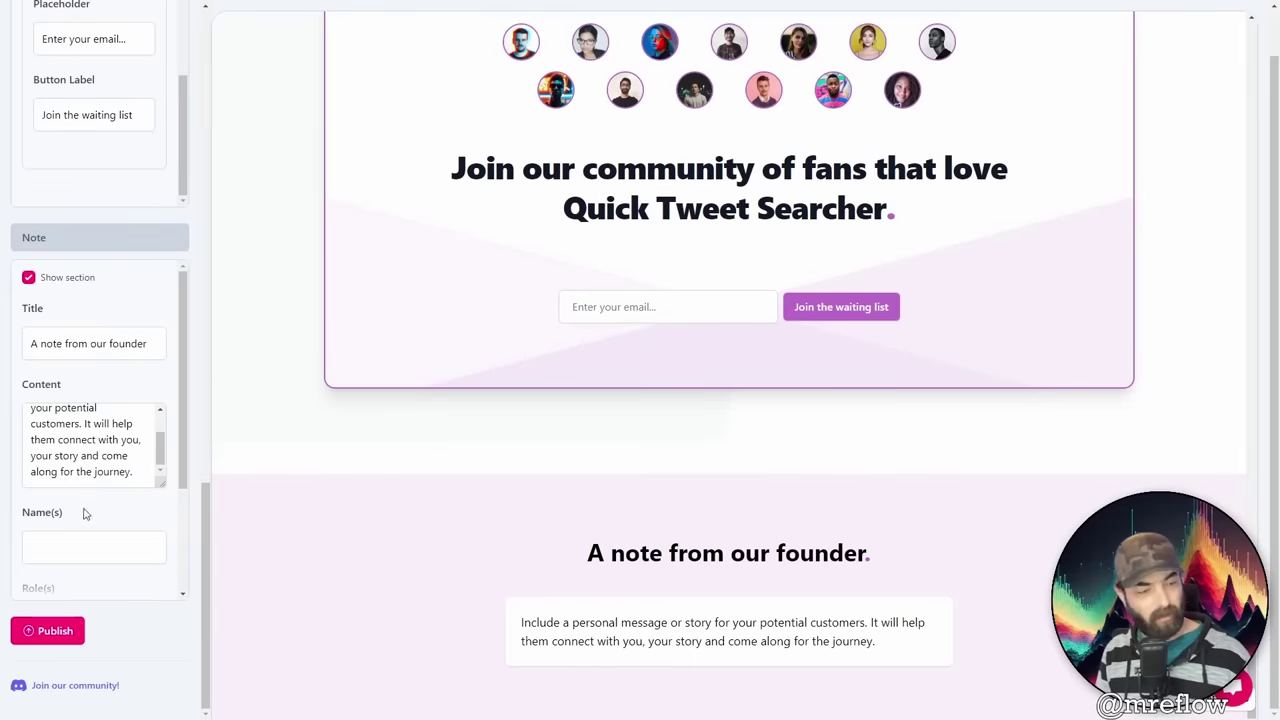
pyautogui.moveTo(141, 465); pyautogui.dragTo(83, 380)
pyautogui.scroll(-3, 131, 551)
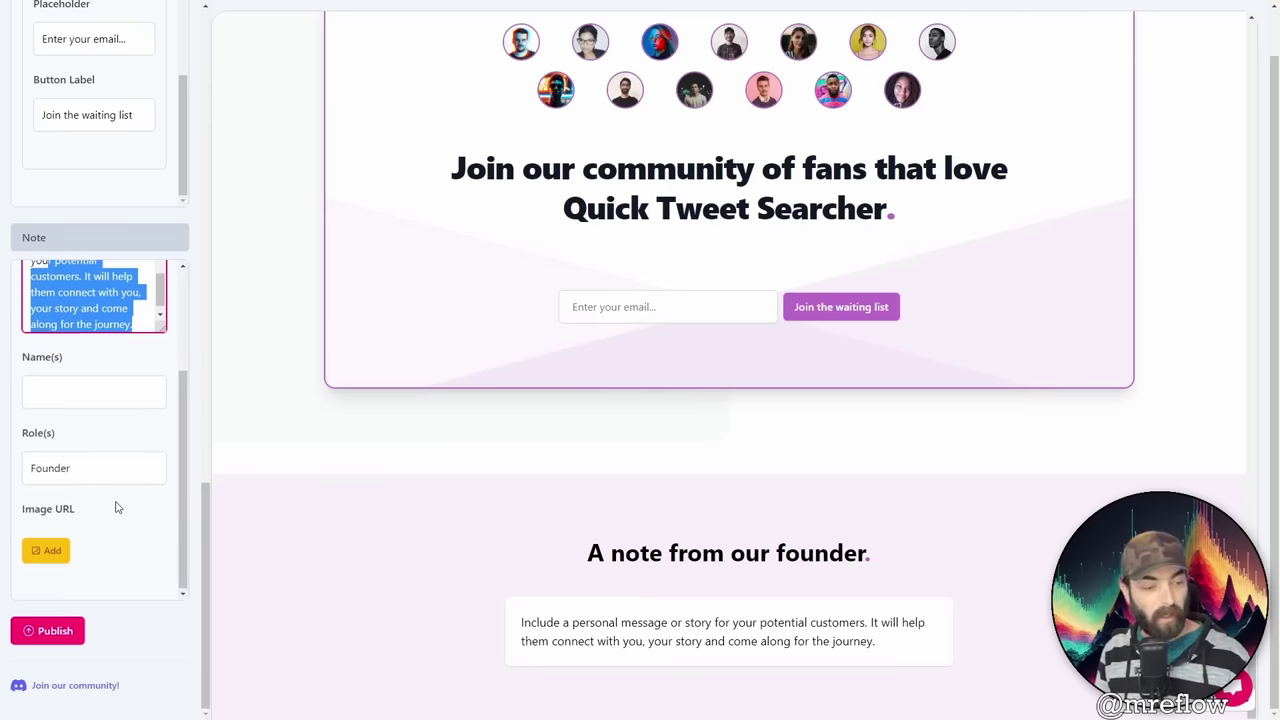
pyautogui.scroll(2, 117, 506)
pyautogui.scroll(15, 329, 634)
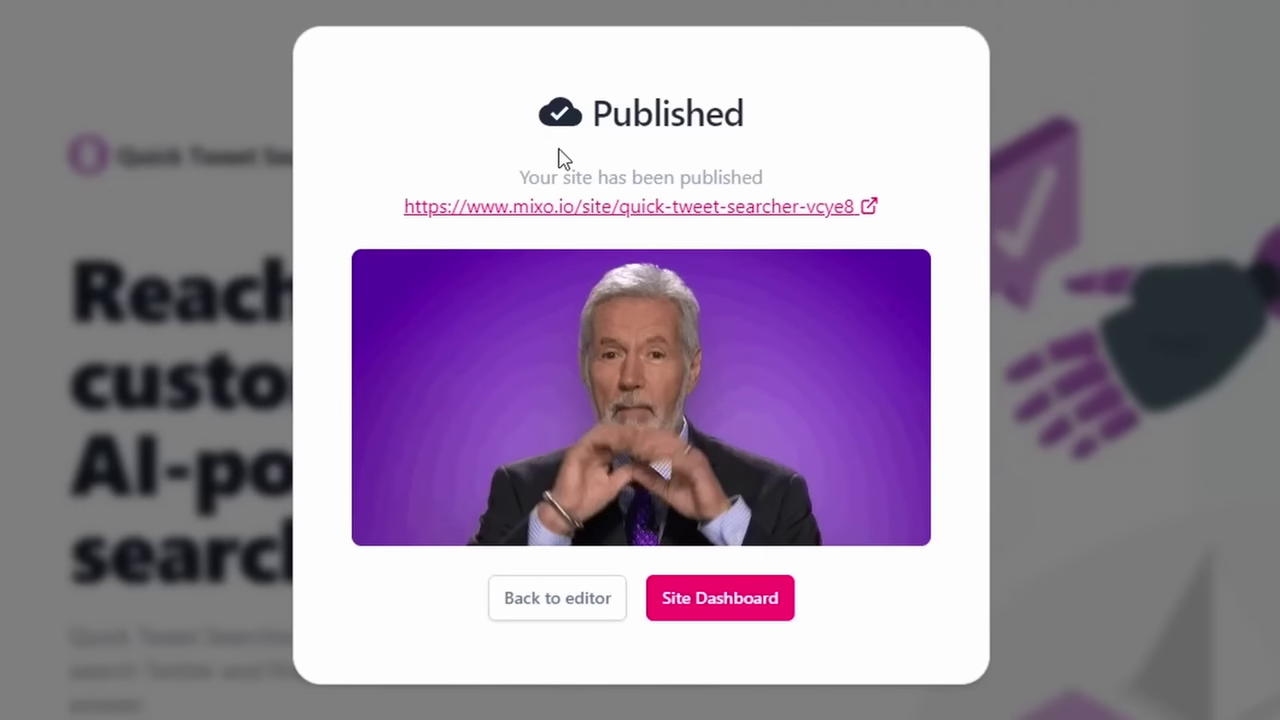
# Step: Open the live Quick Tweet Searcher page from the publish confirmation link
pyautogui.click(612, 207)
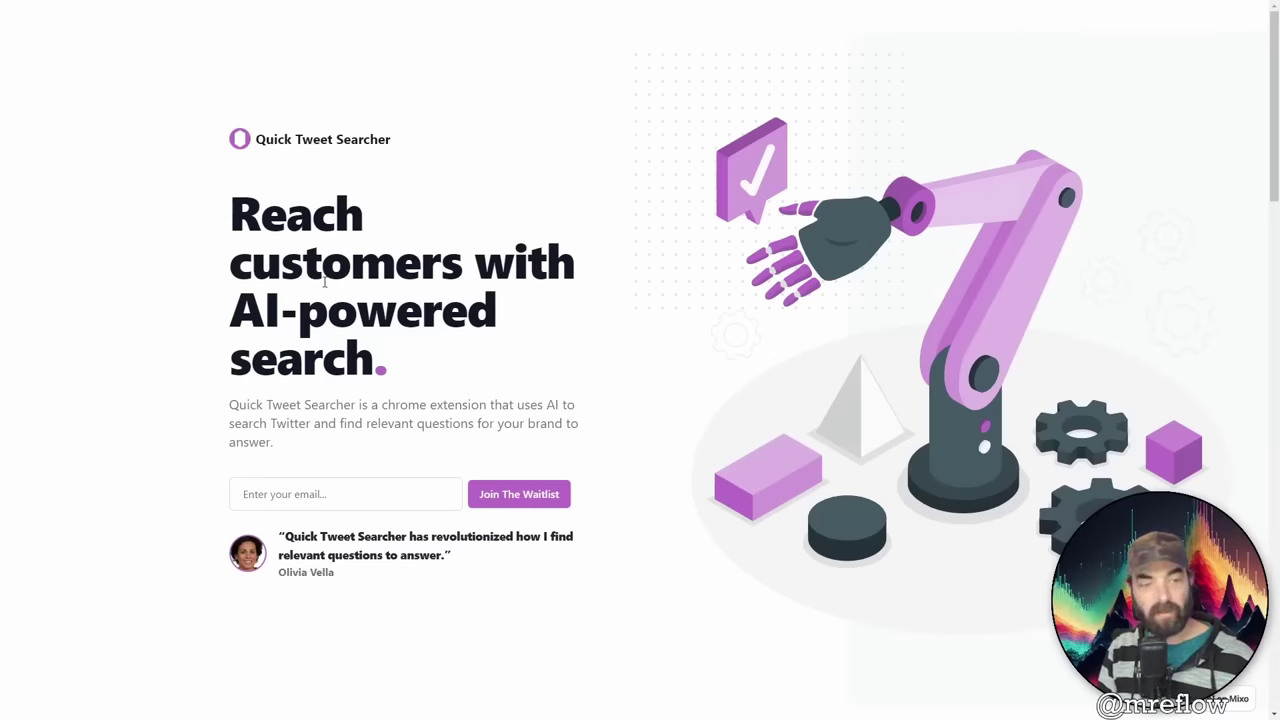
pyautogui.scroll(-7, 429, 495)
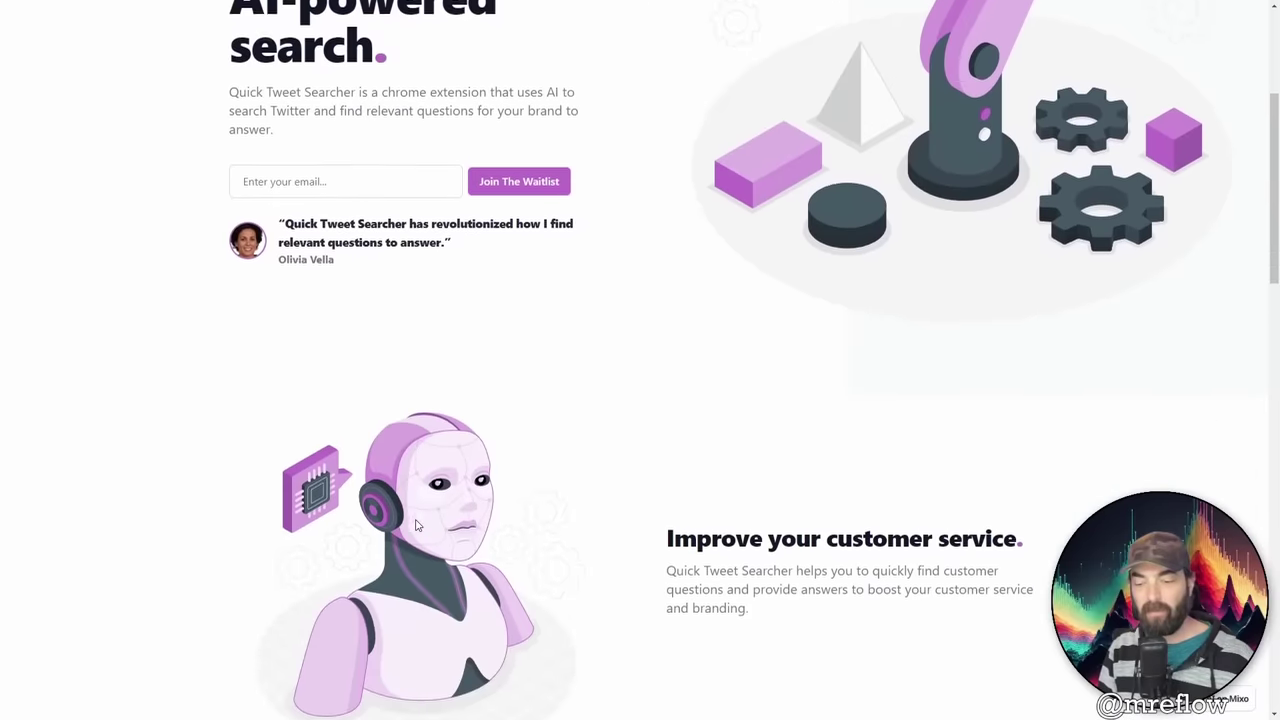
pyautogui.scroll(-10, 514, 509)
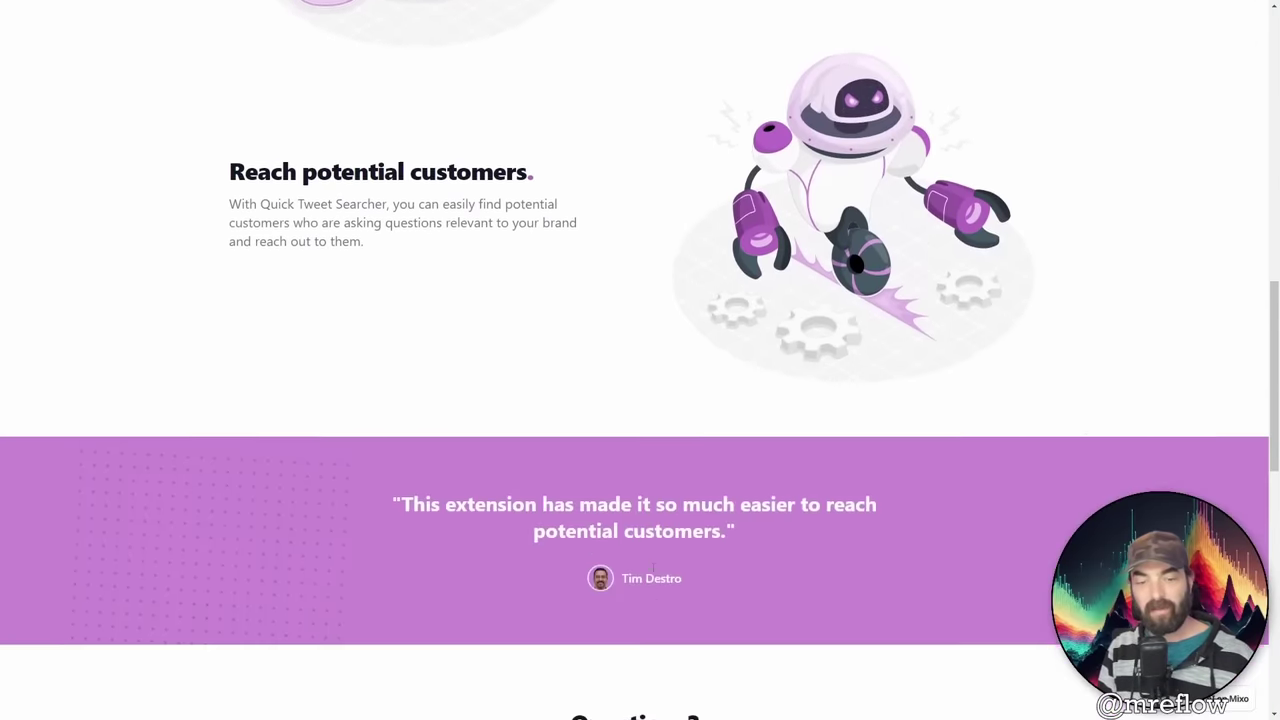
pyautogui.scroll(-2, 620, 595)
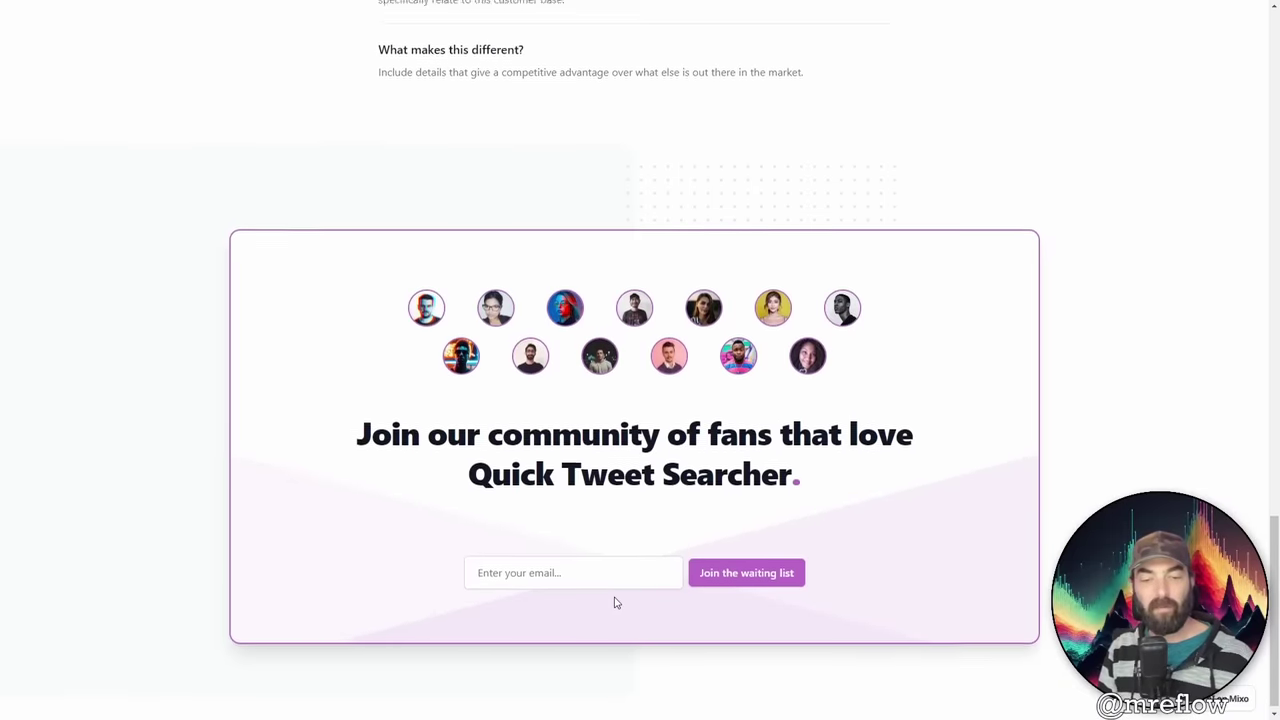
pyautogui.scroll(20, 617, 600)
pyautogui.scroll(1, 624, 605)
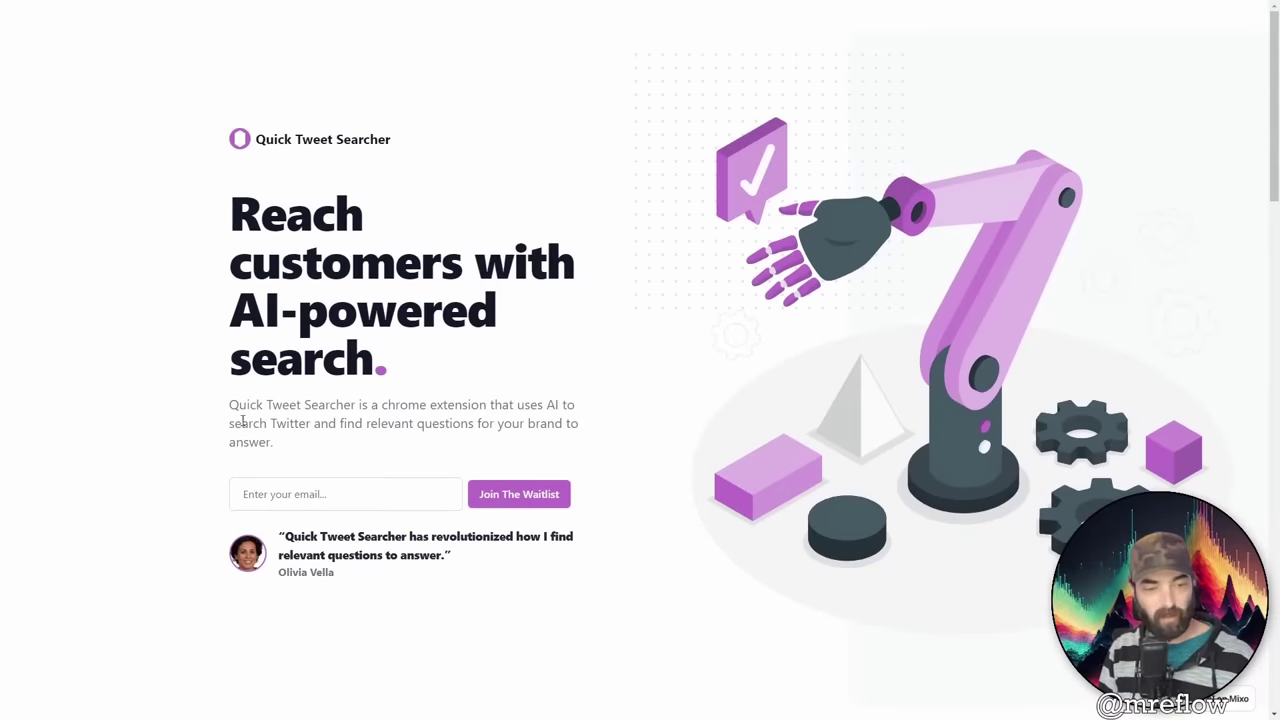
pyautogui.moveTo(376, 406); pyautogui.dragTo(420, 432)
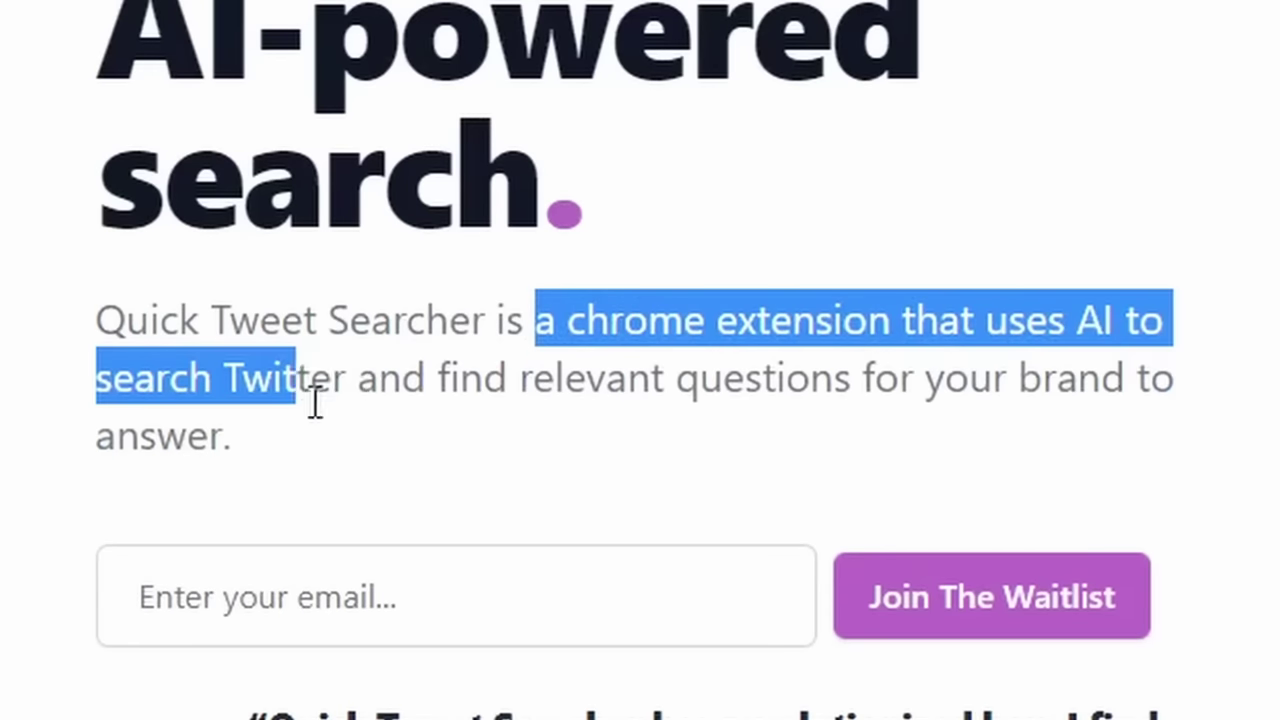
pyautogui.moveTo(684, 402); pyautogui.dragTo(699, 435)
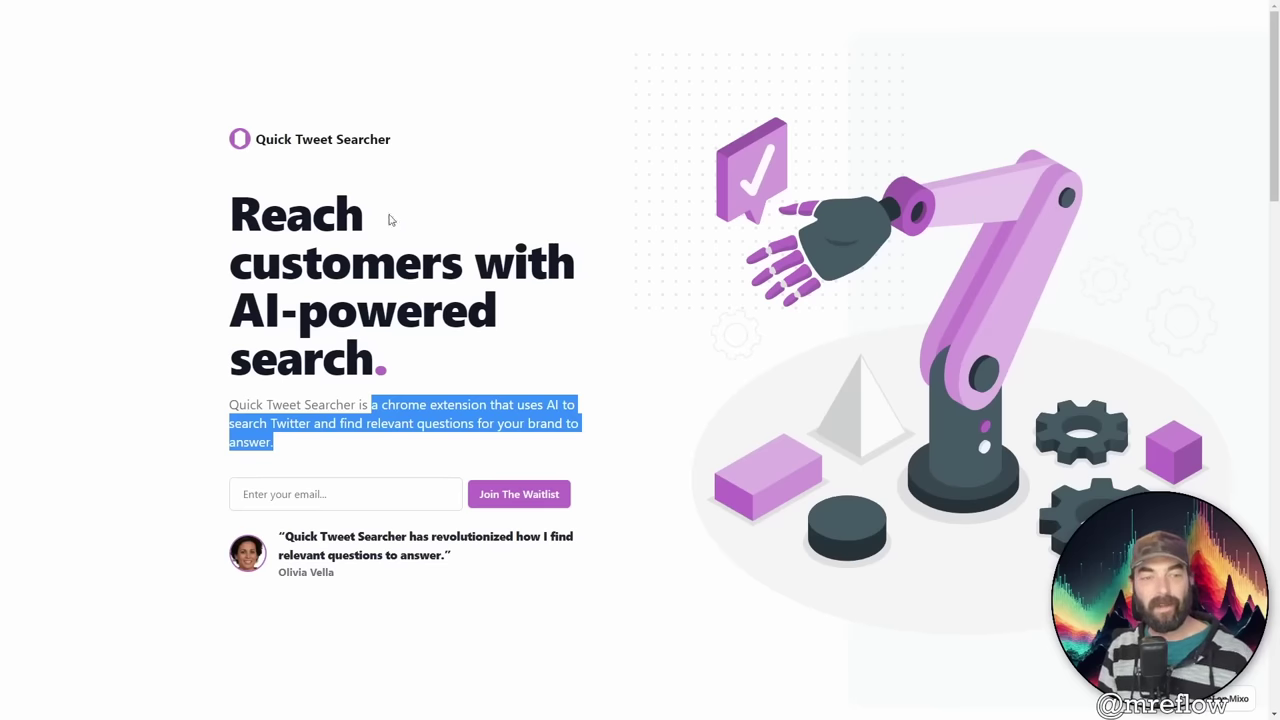
pyautogui.click(640, 310)
pyautogui.moveTo(388, 140); pyautogui.dragTo(224, 148)
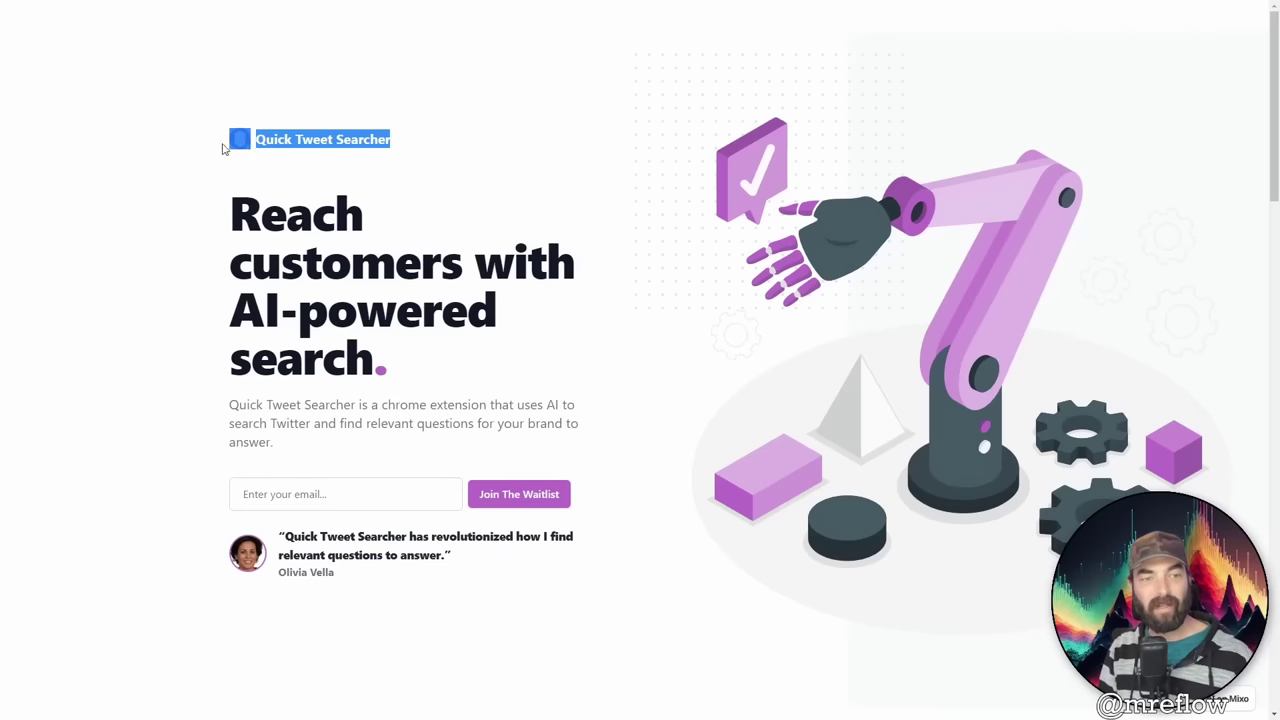
pyautogui.moveTo(322, 262); pyautogui.dragTo(330, 494)
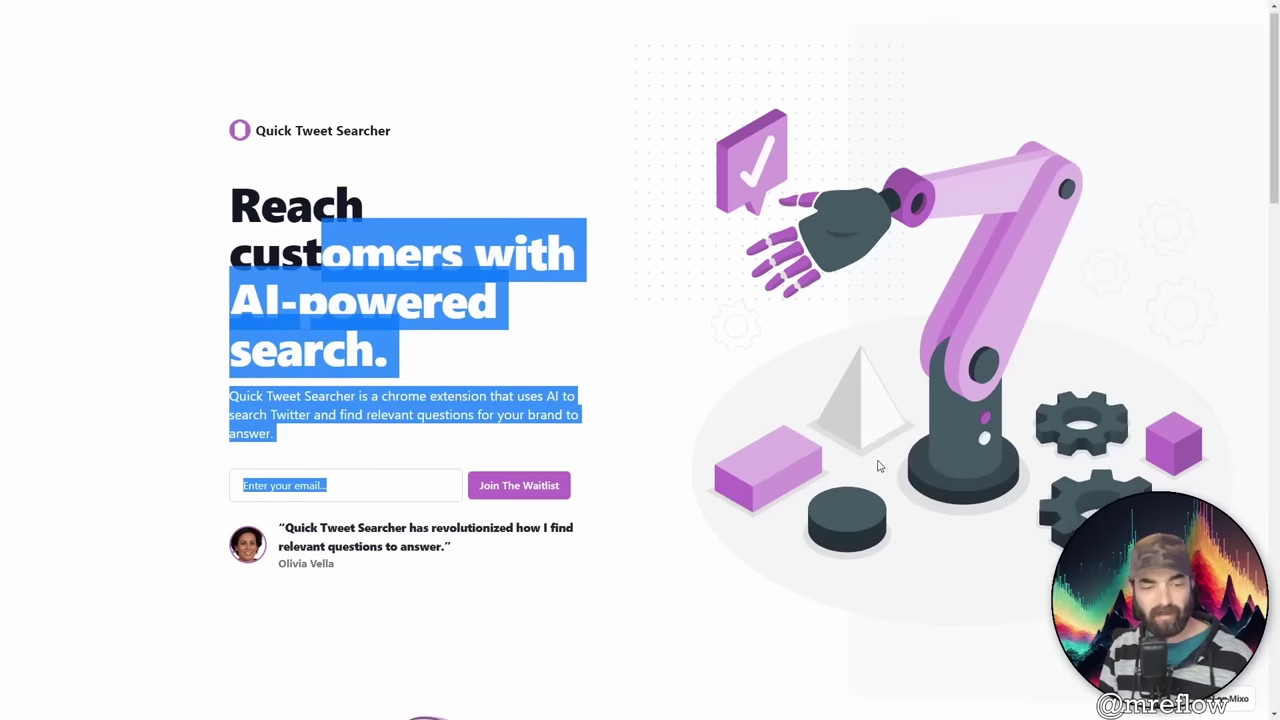
pyautogui.scroll(-3, 330, 494)
pyautogui.scroll(-15, 640, 550)
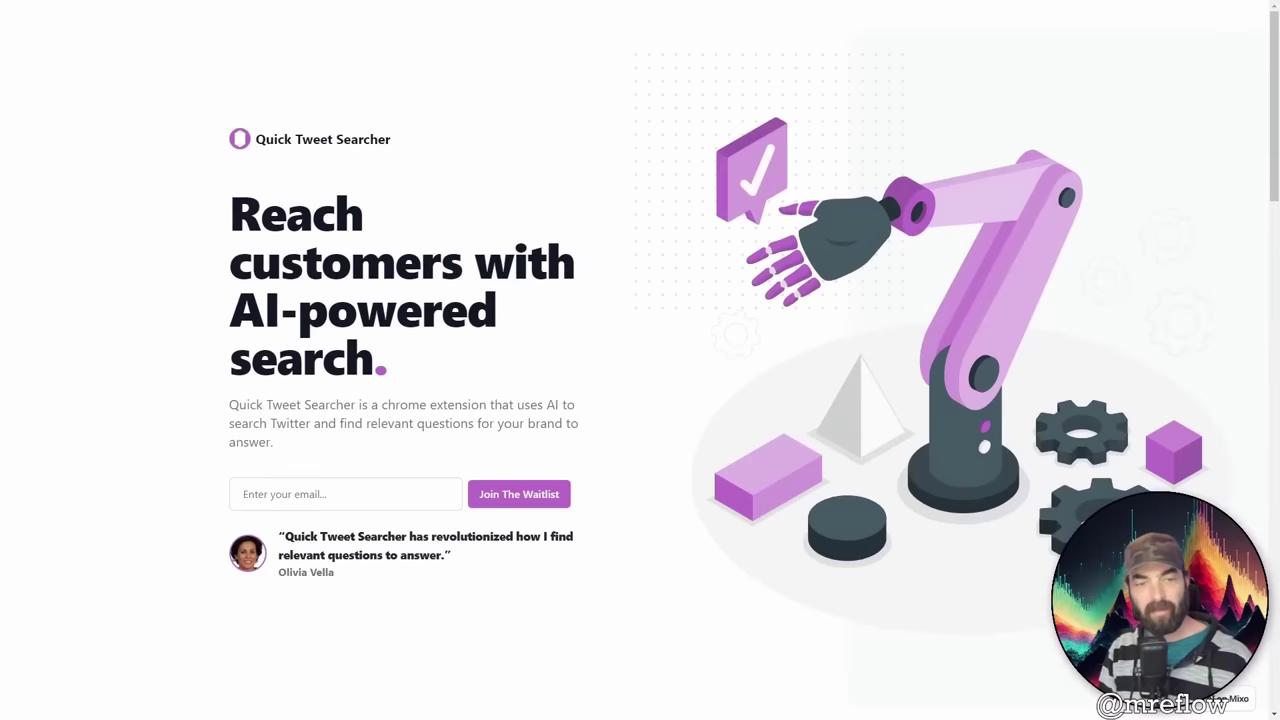
# Step: Submit a test email address through the live page's Join The Waitlist form
pyautogui.click(370, 490)
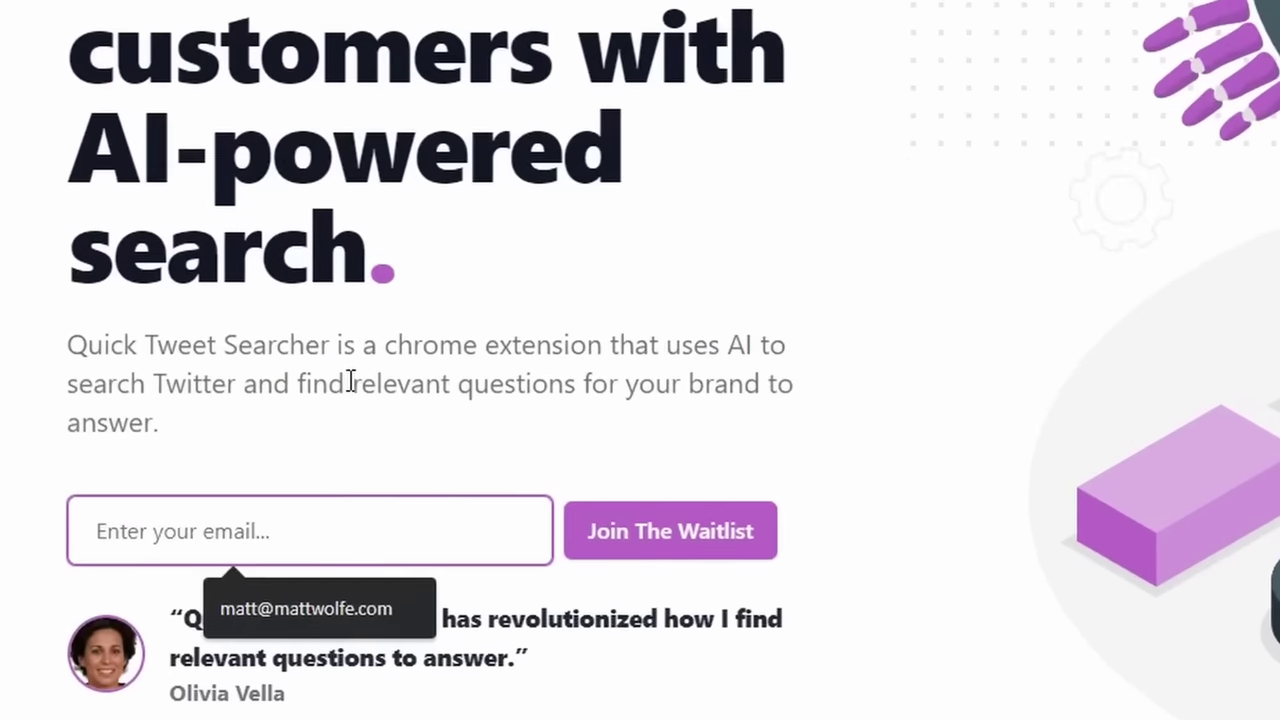
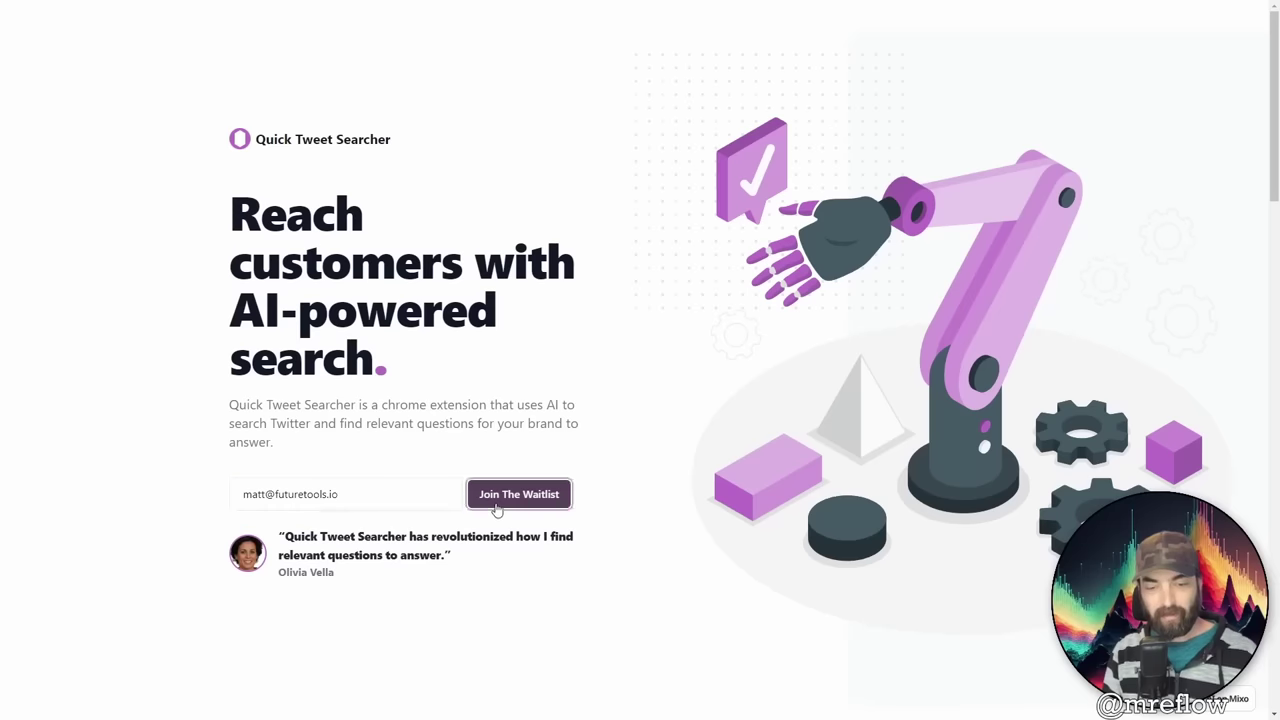
pyautogui.click(670, 531)
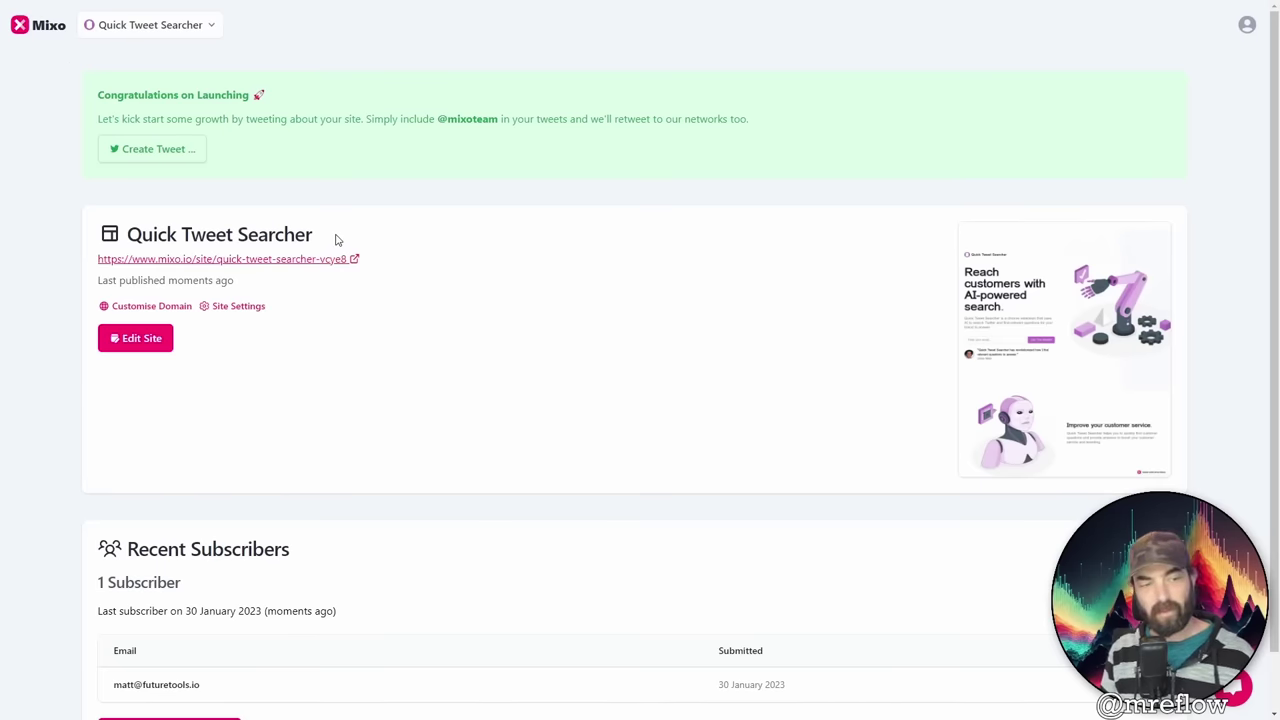
# Step: Highlight Recent Subscribers: 1 subscriber, last signup 30 January 2023, and the subscriber's email
pyautogui.scroll(-1, 399, 486)
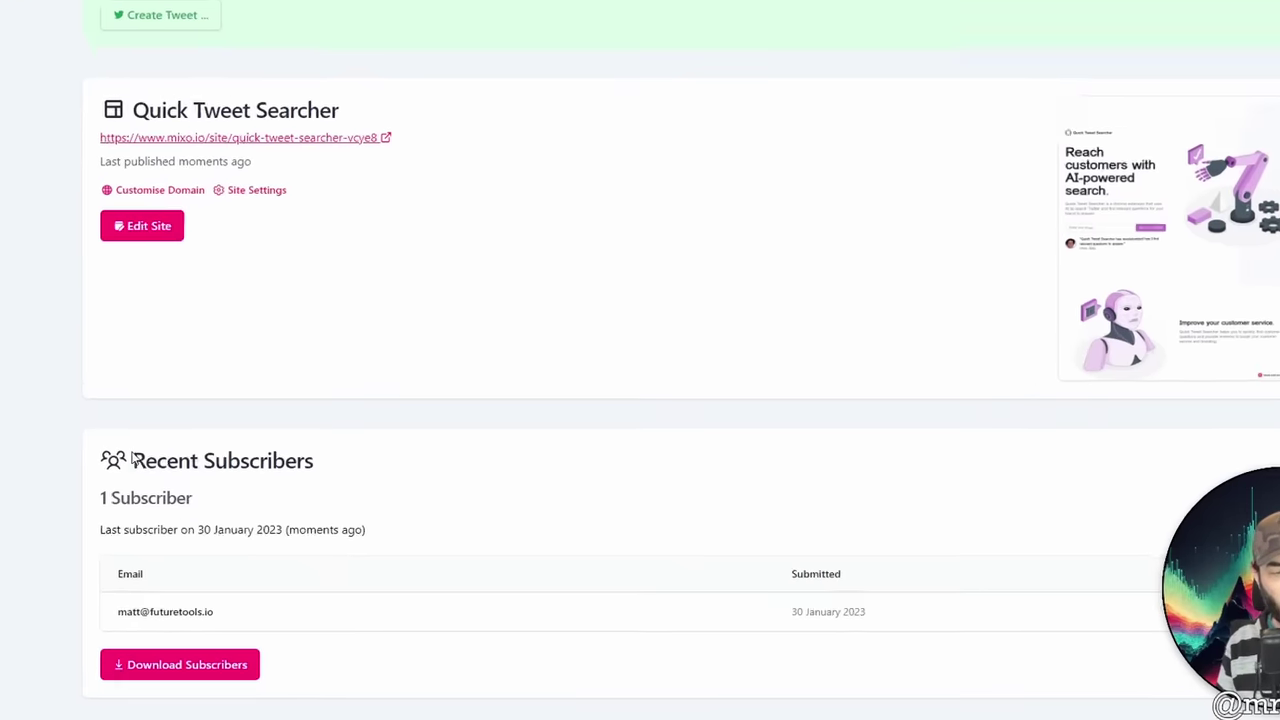
pyautogui.moveTo(121, 488); pyautogui.dragTo(251, 533)
pyautogui.moveTo(98, 519); pyautogui.dragTo(236, 548)
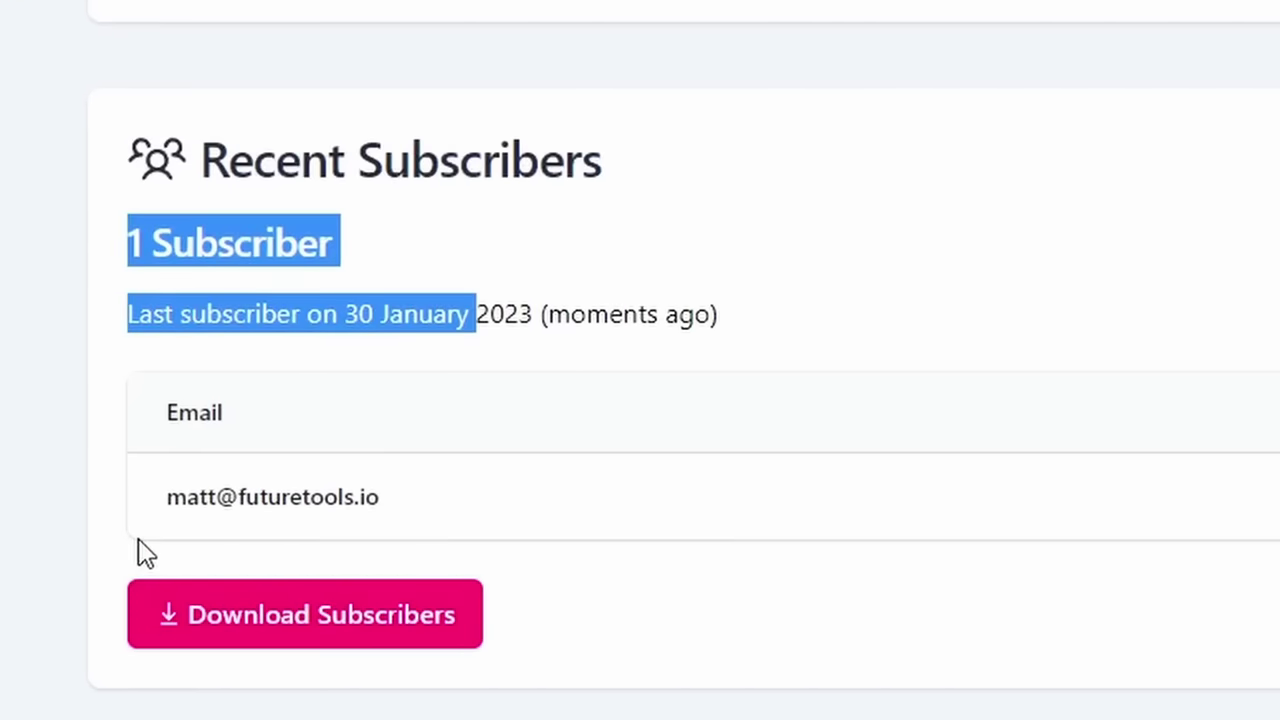
pyautogui.moveTo(186, 497); pyautogui.dragTo(382, 497)
pyautogui.click(410, 528)
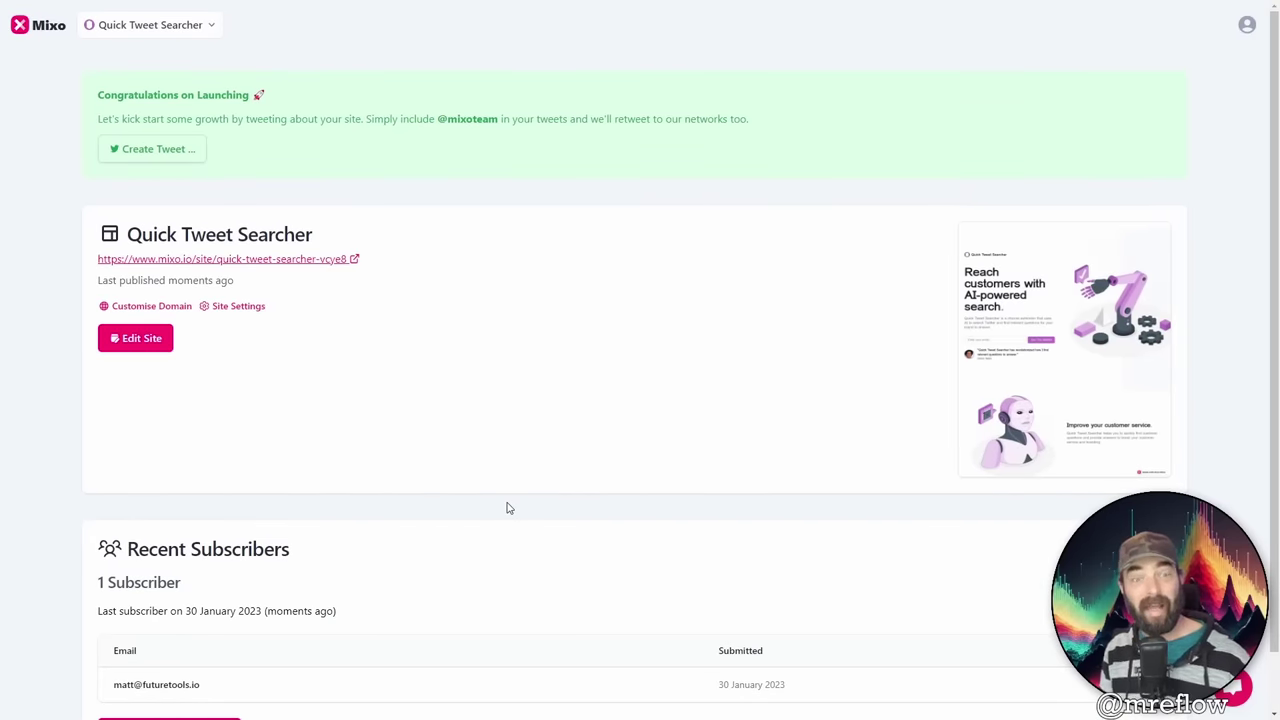
pyautogui.scroll(-1, 498, 495)
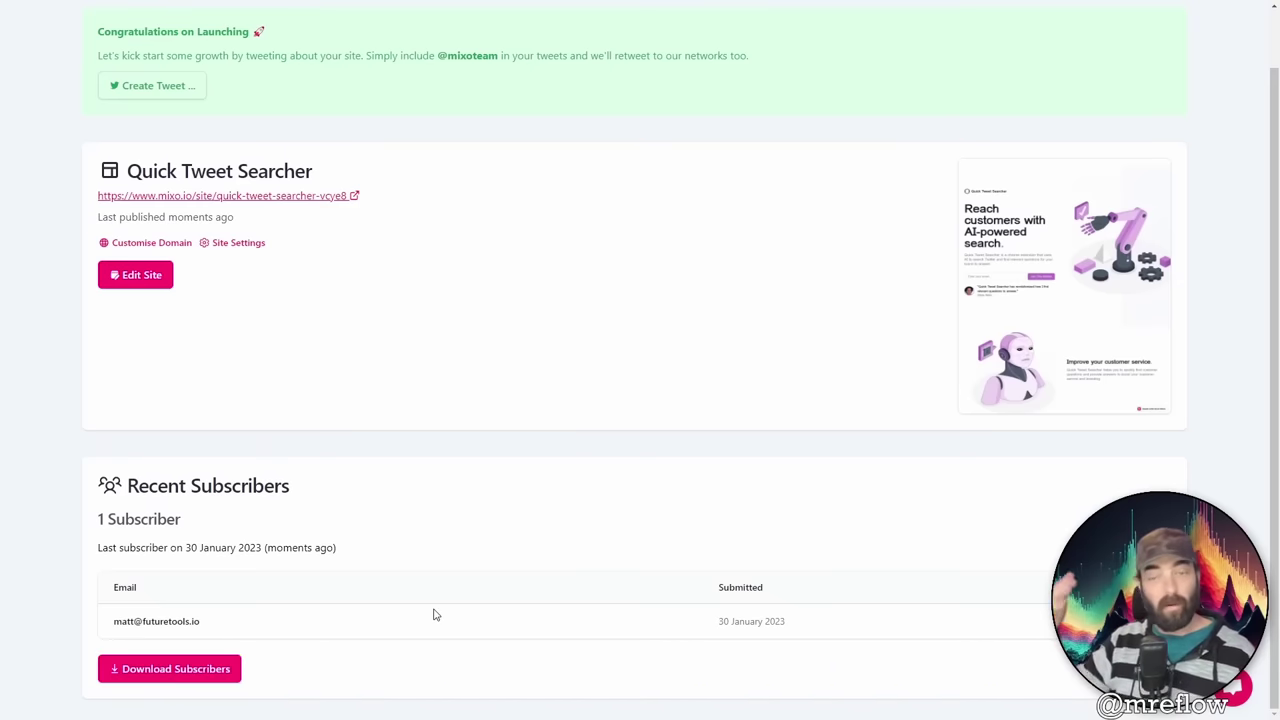
pyautogui.scroll(1, 474, 597)
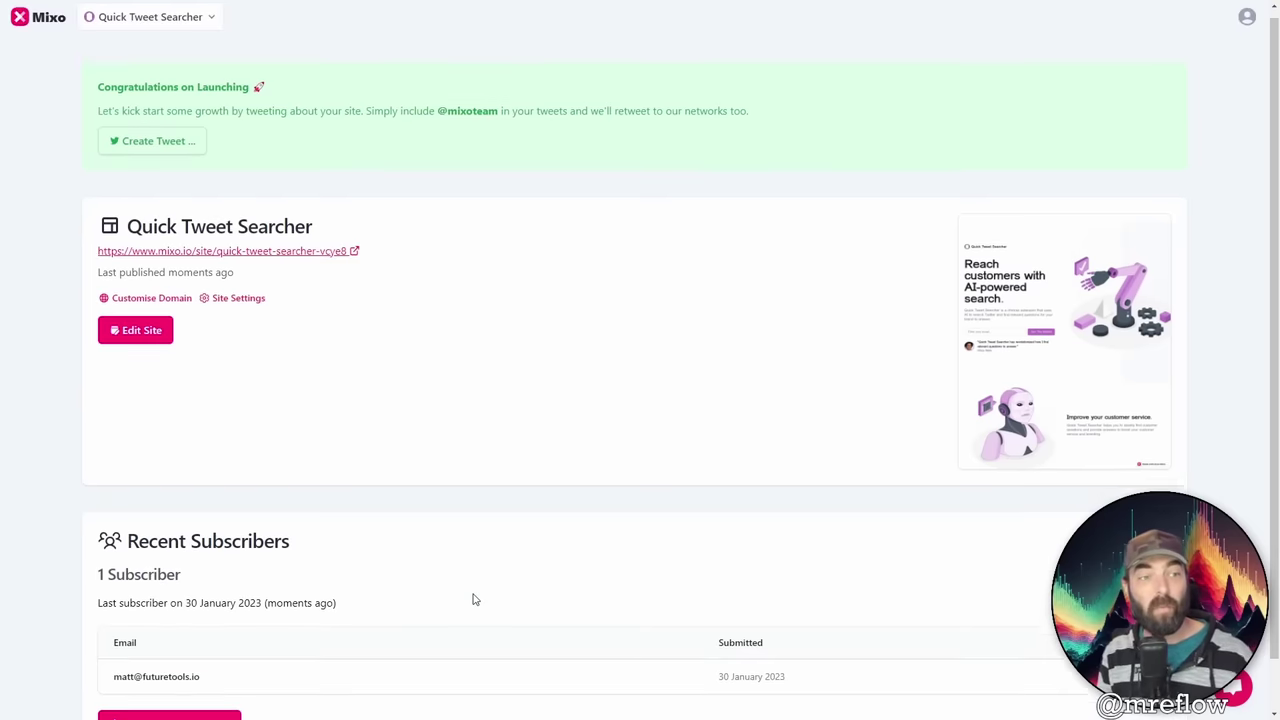
# Step: Review the Basic plan's custom domain, subscriber export, Google Analytics and branding-removal features
pyautogui.click(1246, 24)
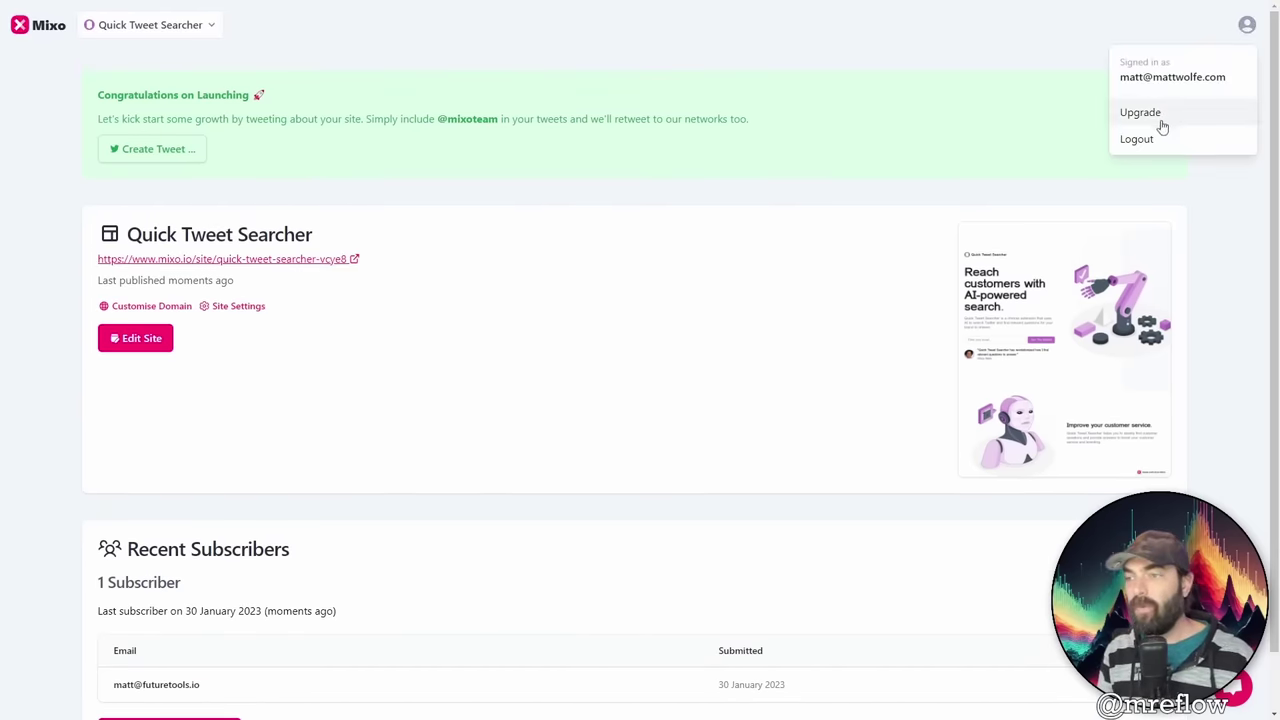
pyautogui.click(1160, 114)
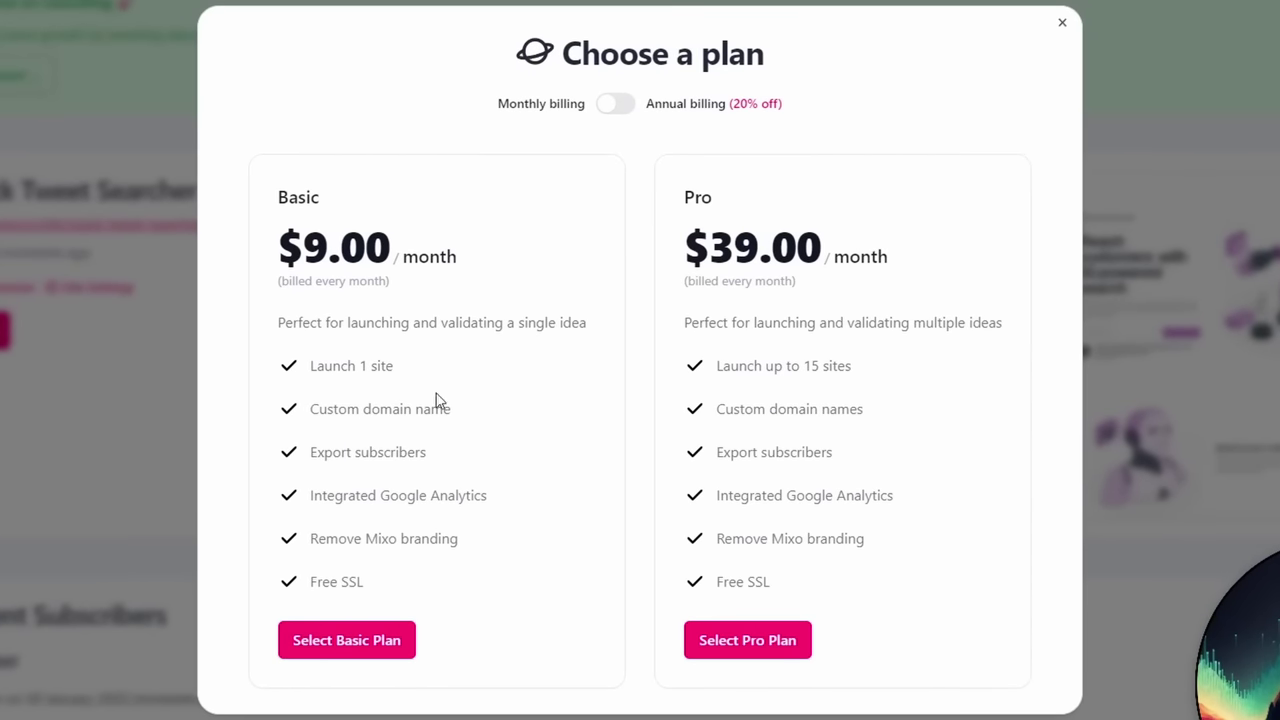
pyautogui.moveTo(312, 409); pyautogui.dragTo(477, 417)
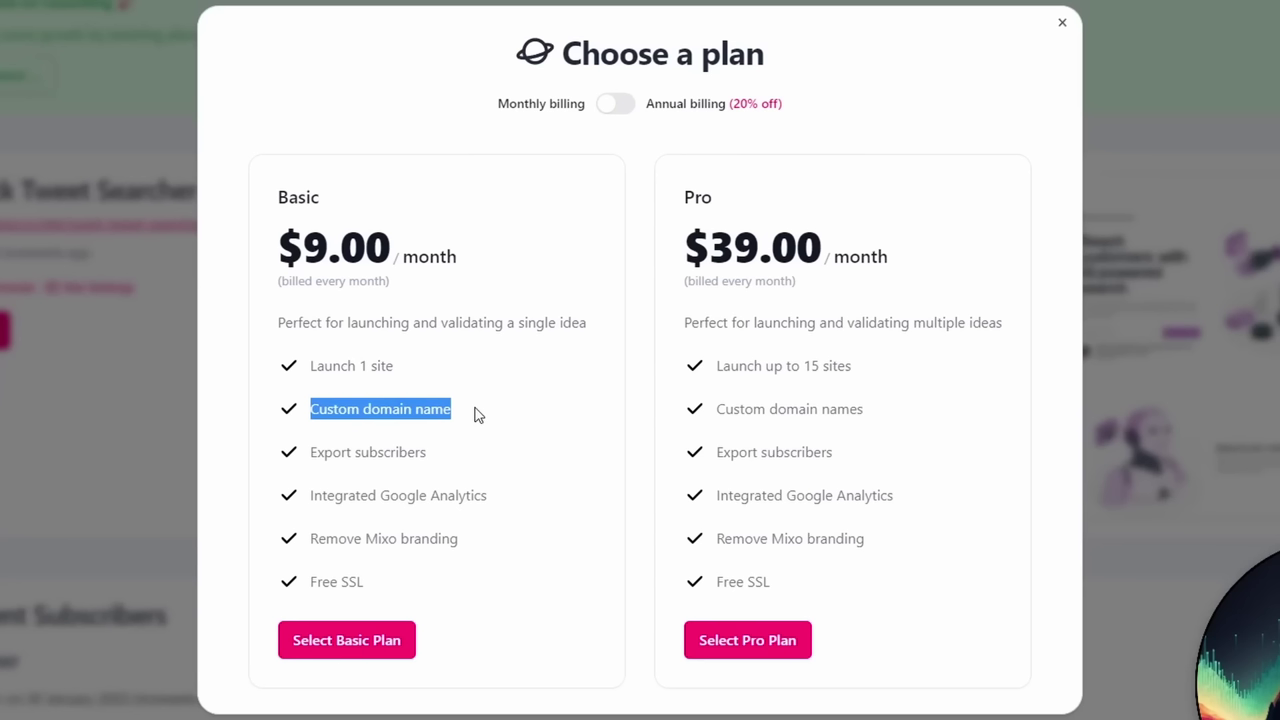
pyautogui.moveTo(310, 454); pyautogui.dragTo(451, 458)
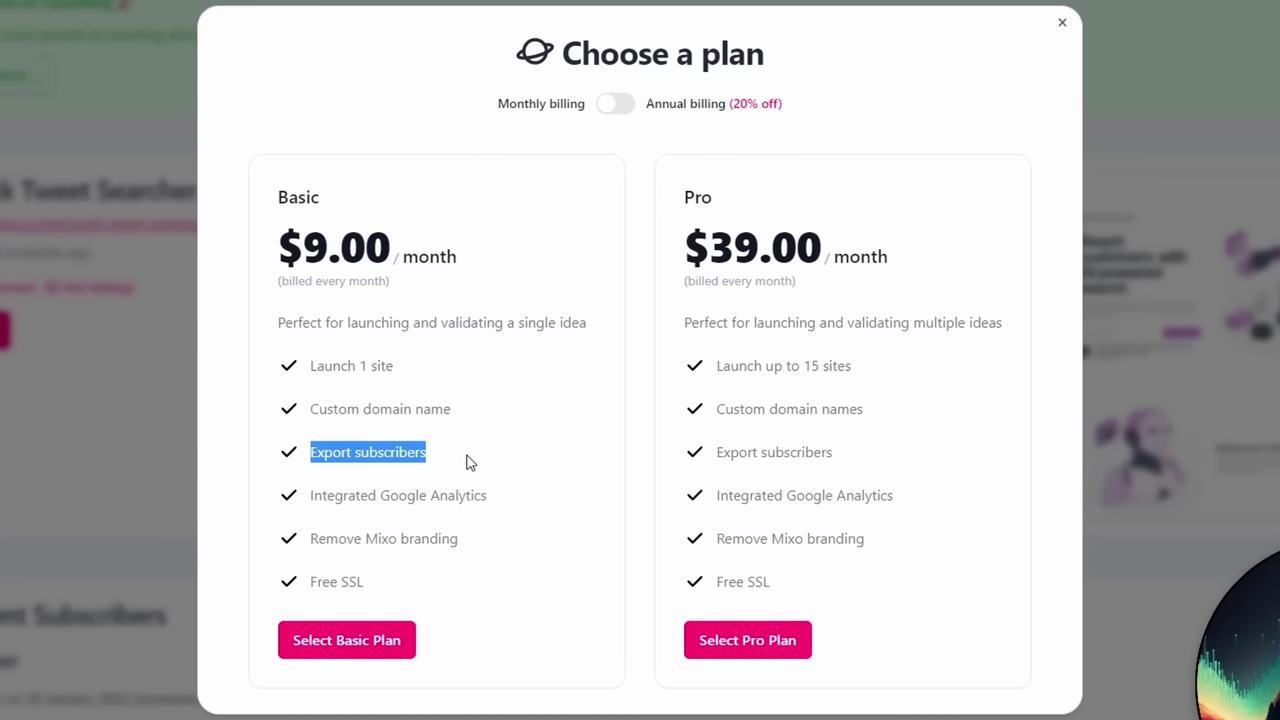
pyautogui.moveTo(316, 500); pyautogui.dragTo(530, 498)
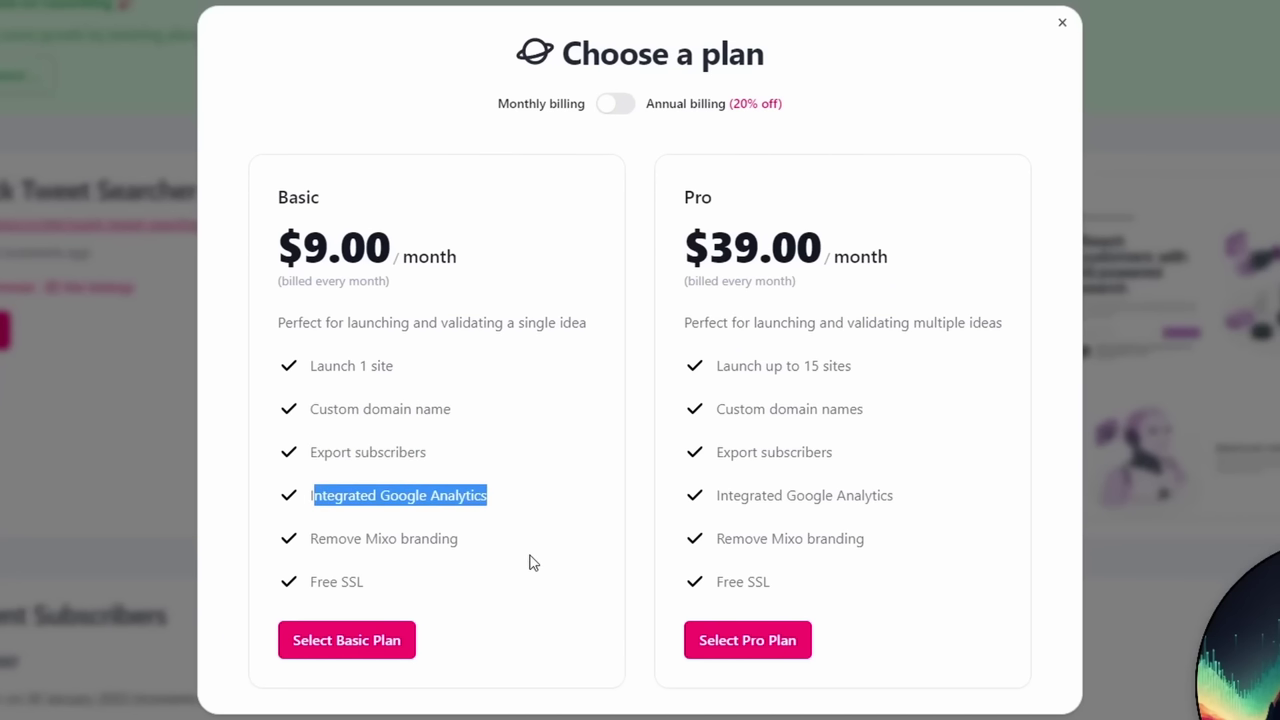
pyautogui.moveTo(310, 541); pyautogui.dragTo(475, 544)
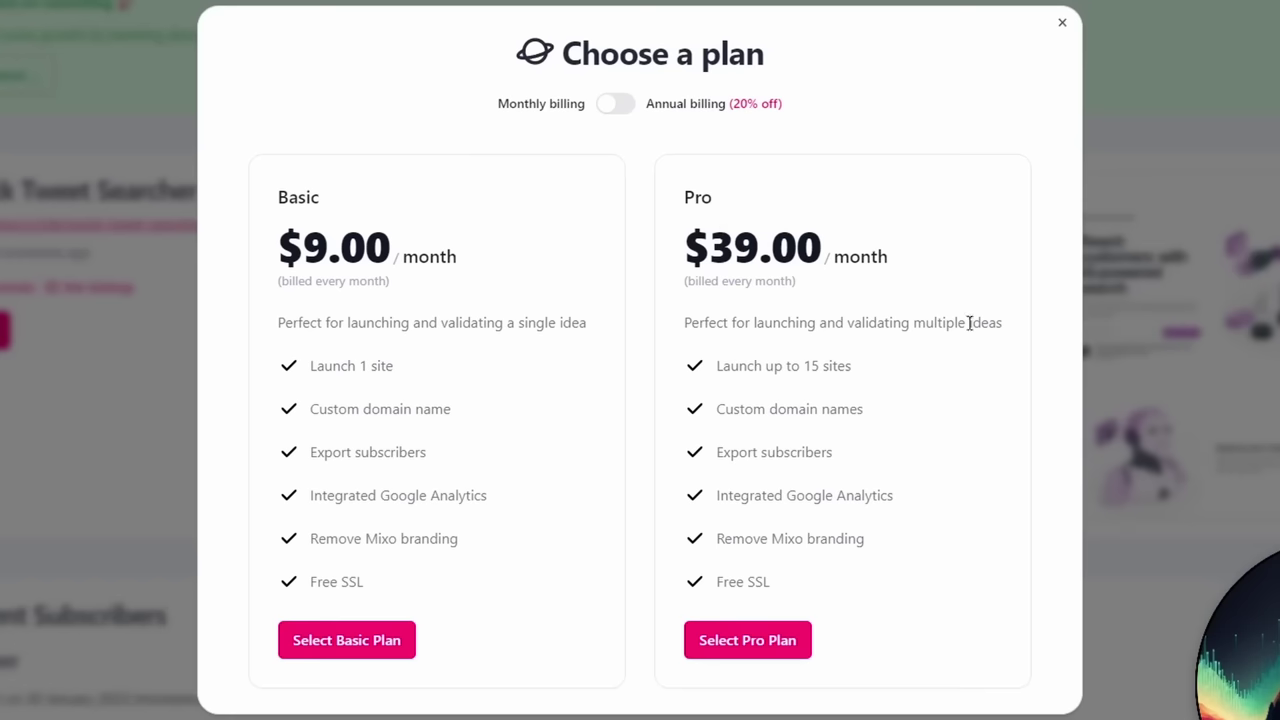
# Step: Note the Pro plan's 15-site limit, dismiss the custom domain notice, and open Site Settings
pyautogui.moveTo(720, 372); pyautogui.dragTo(909, 372)
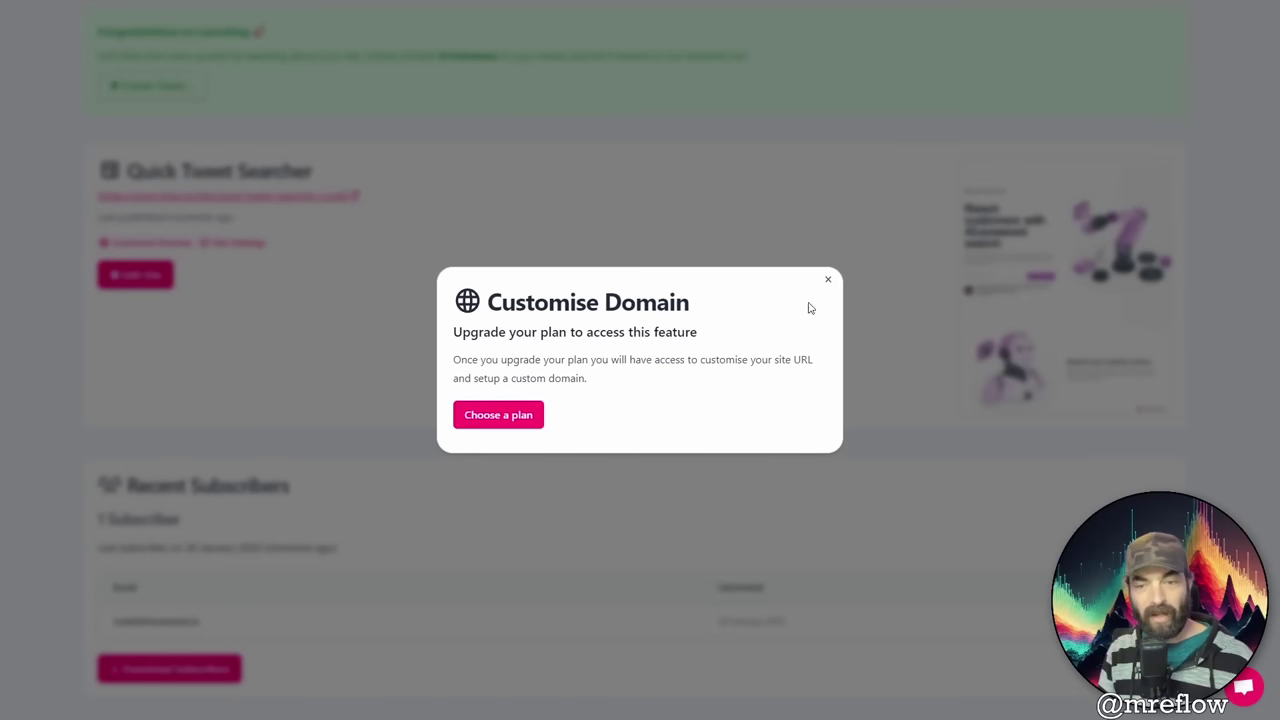
pyautogui.click(828, 280)
pyautogui.click(234, 244)
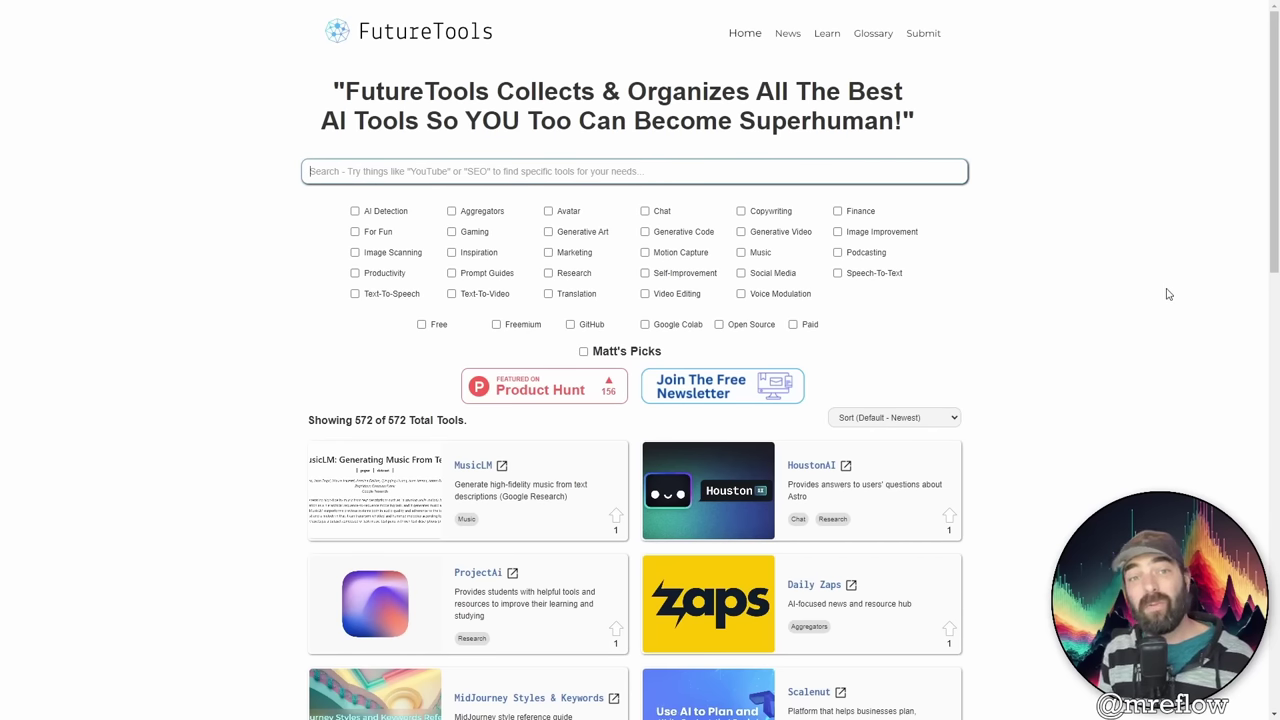
# Step: Search the FutureTools directory for 'web design' to narrow it to 5 tools
pyautogui.click(690, 162)
pyautogui.write('w')
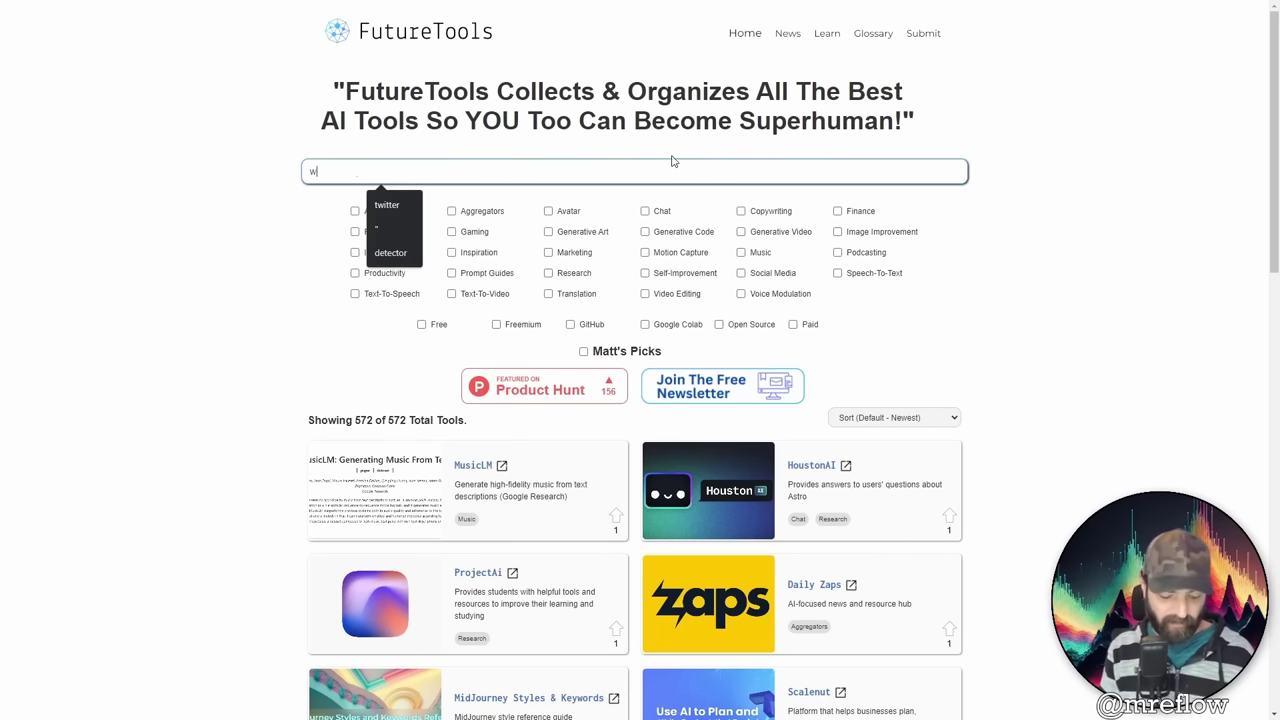
pyautogui.write('eb design')
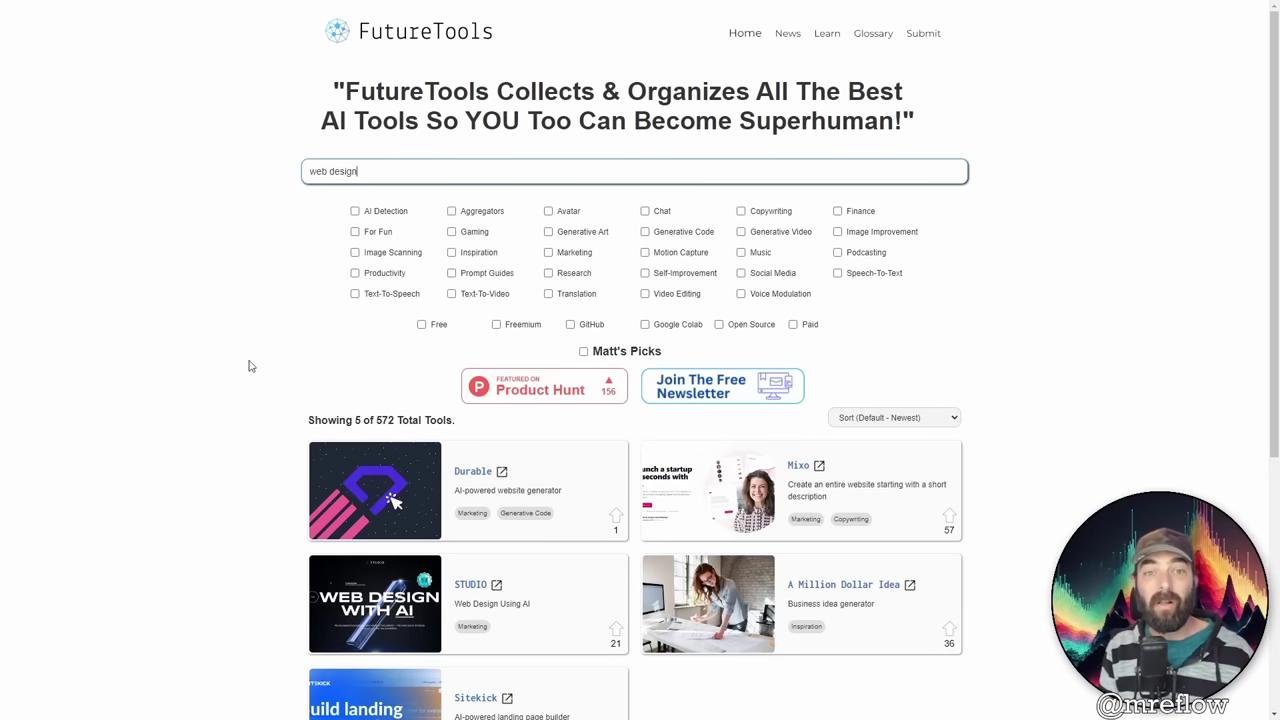
# Step: Go to the Future Tools Weekly free newsletter signup page
pyautogui.click(692, 395)
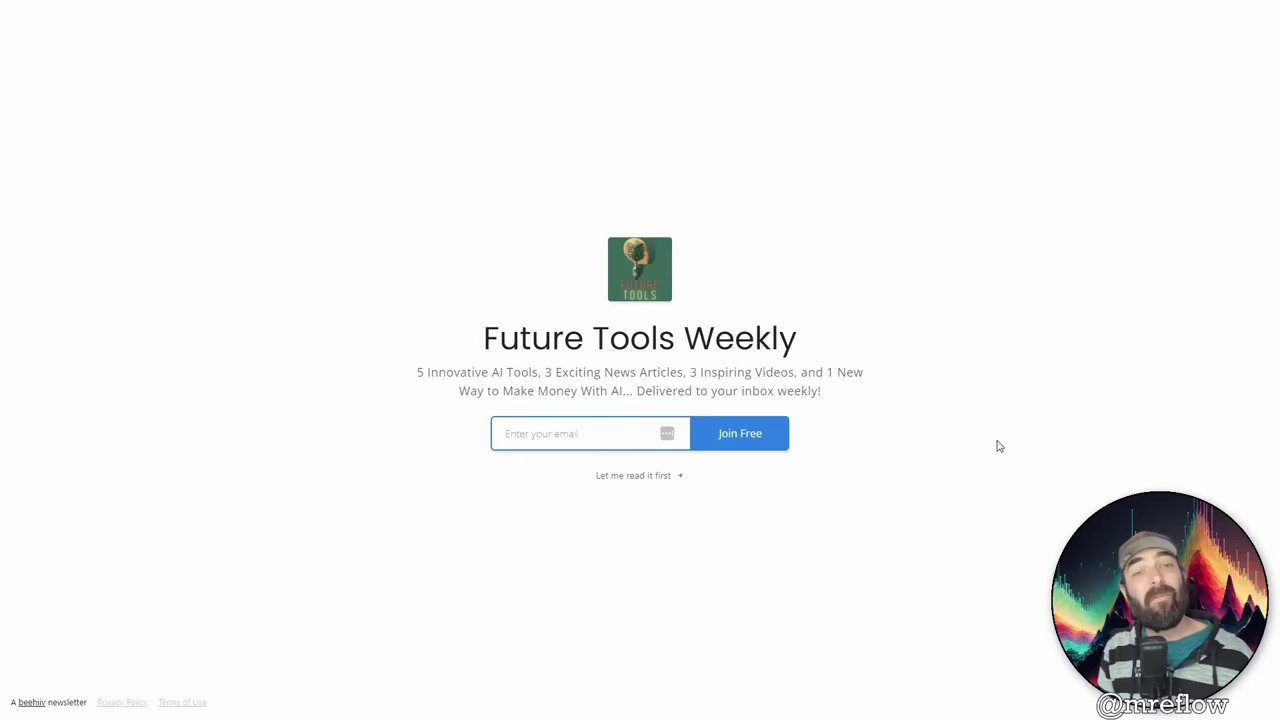